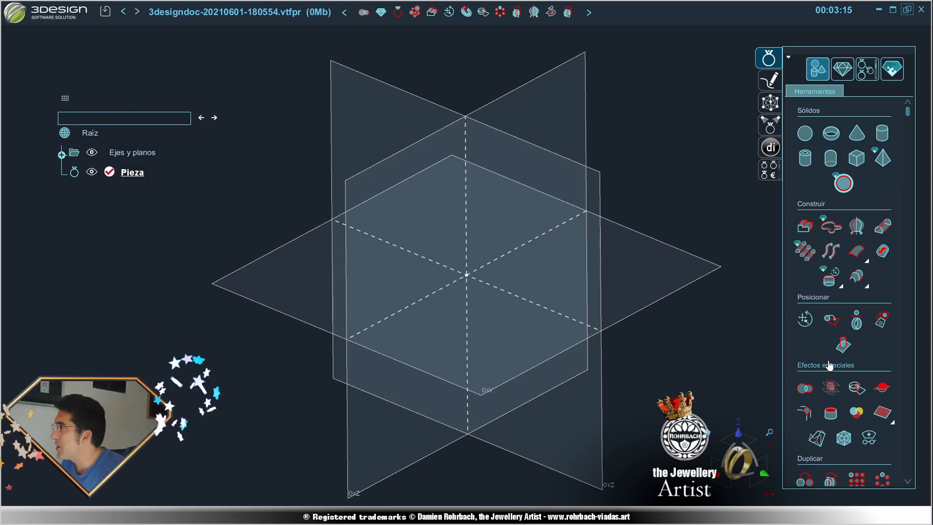
Step: Place the seahorse image on the OXY plane, sized by a 42 mm reference radius with its centre at X -0.198 mm, Y -0.425 mm
scroll(829, 365, down, 6)
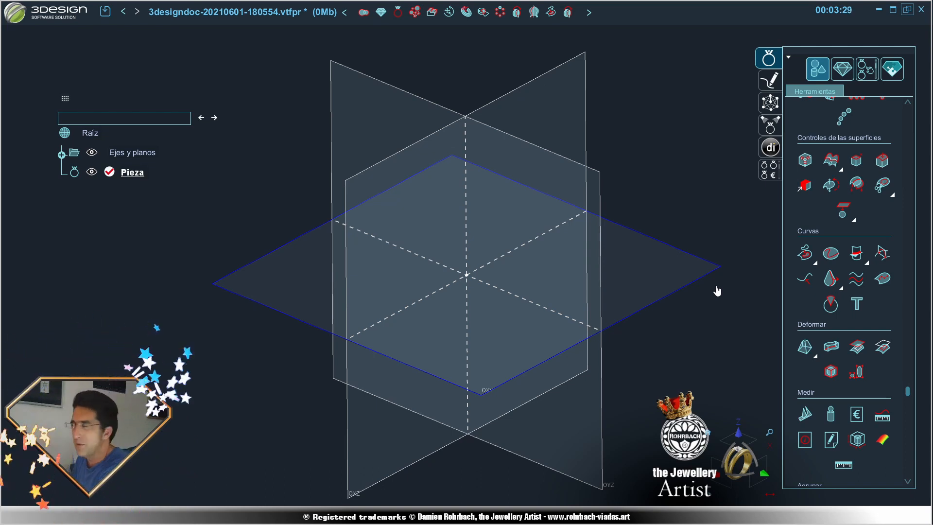
scroll(855, 343, down, 3)
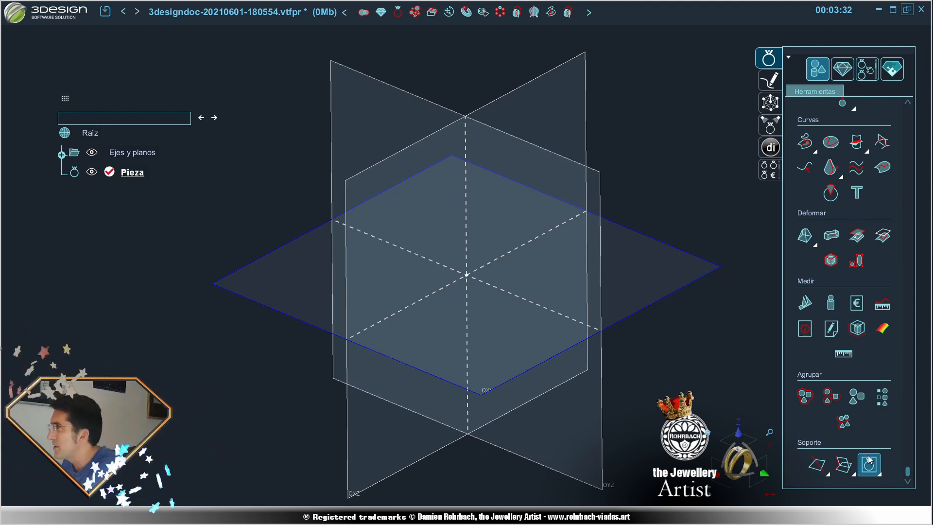
click(848, 465)
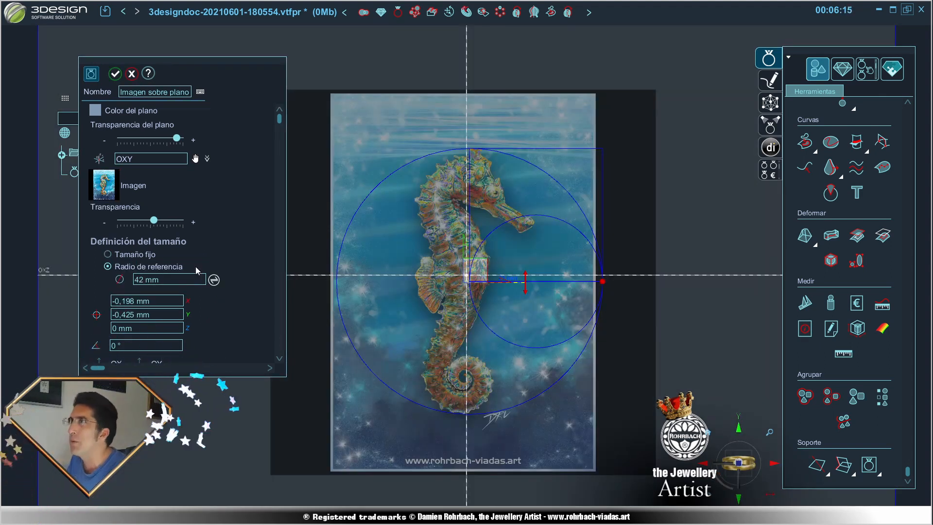
key(Return)
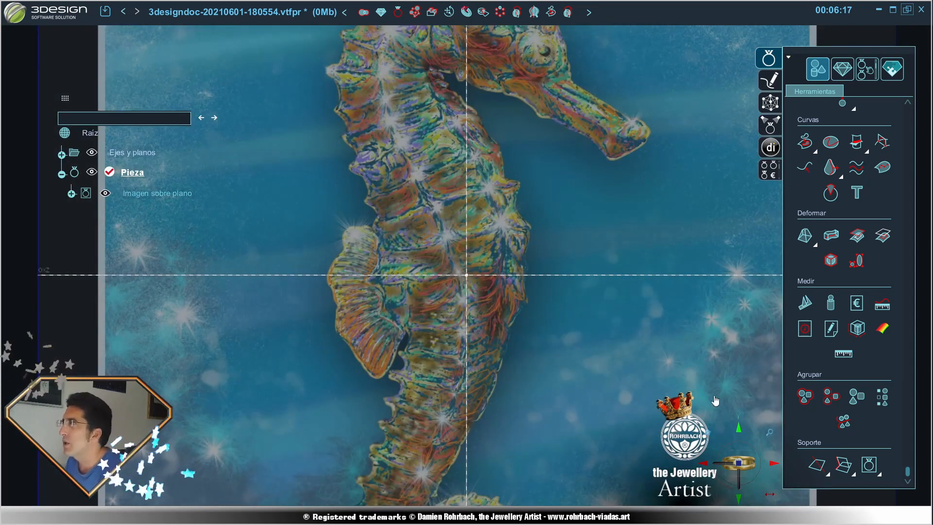
Step: Freeze the seahorse reference image plane
scroll(582, 386, down, 4)
scroll(581, 384, up, 1)
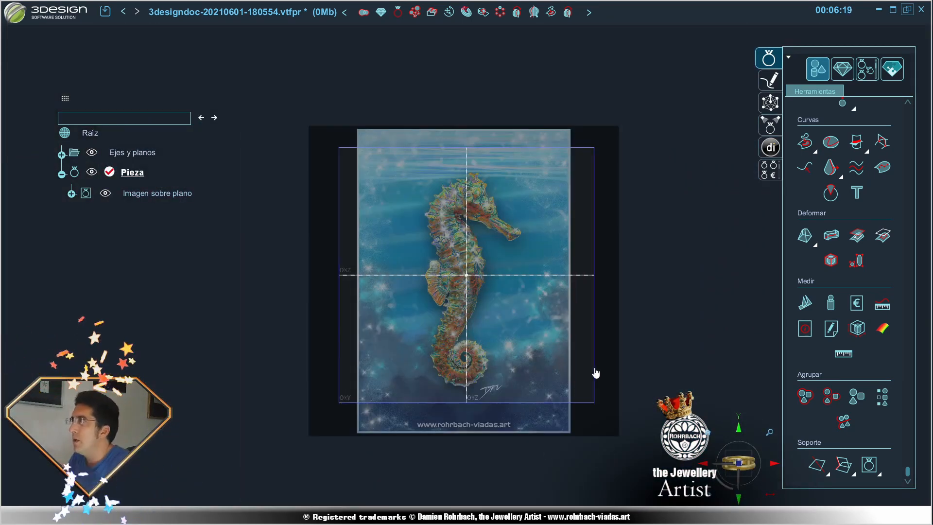
click(595, 371)
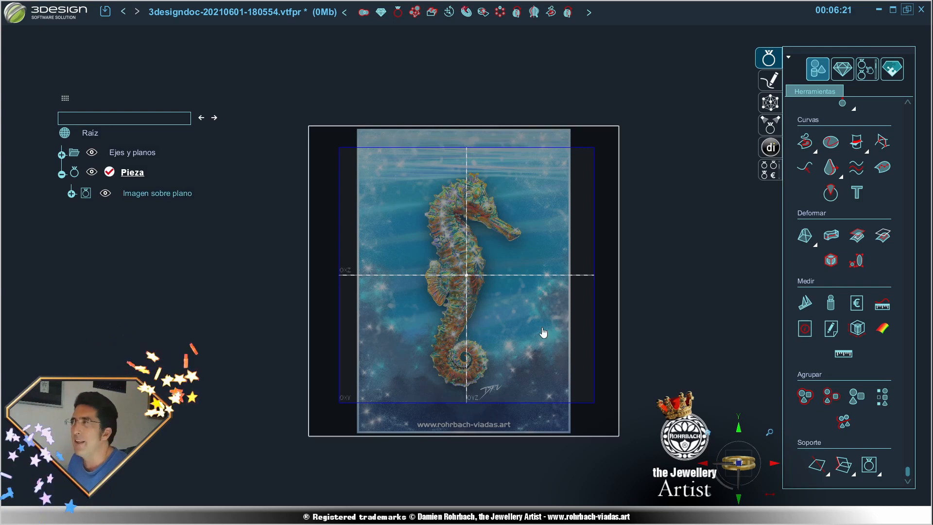
right_click(614, 151)
click(661, 226)
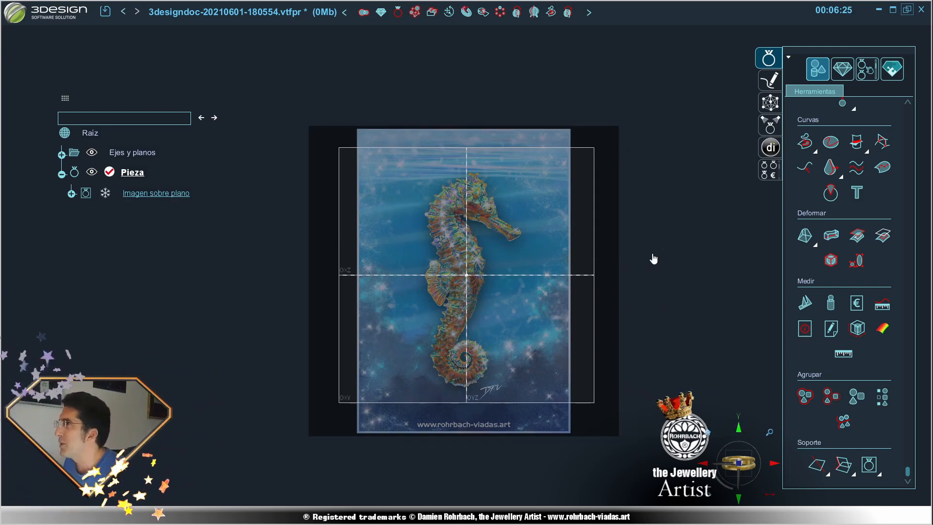
Step: Start a new sketch and begin a NURBS curve along the small spike at the back of the seahorse's head
scroll(652, 285, down, 3)
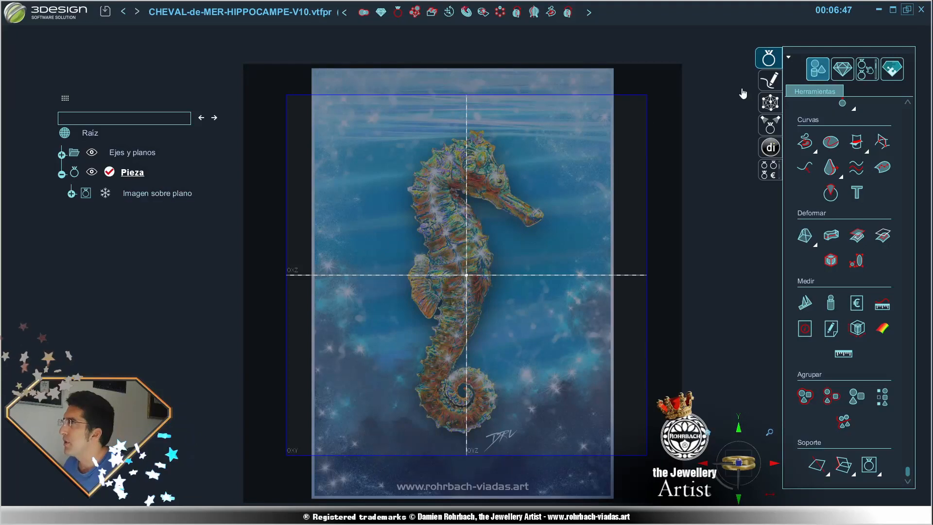
click(770, 79)
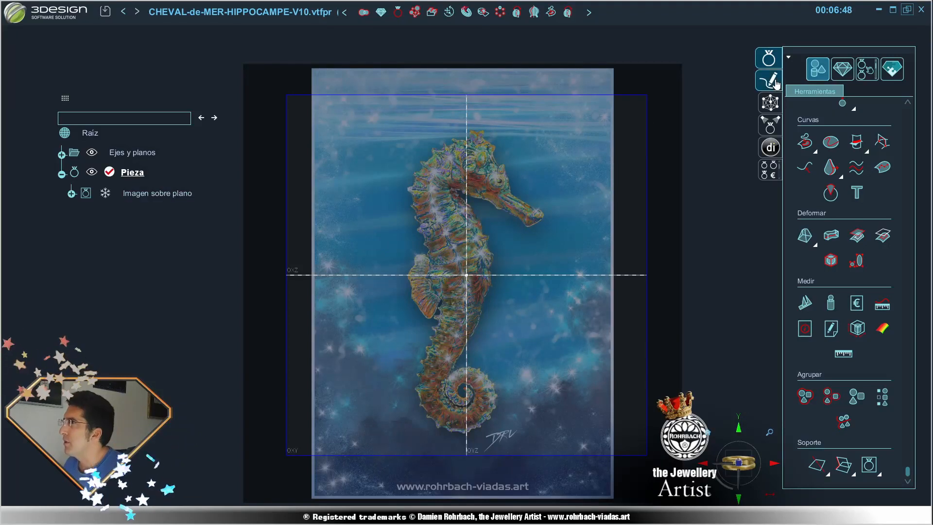
scroll(471, 141, up, 3)
scroll(471, 142, up, 3)
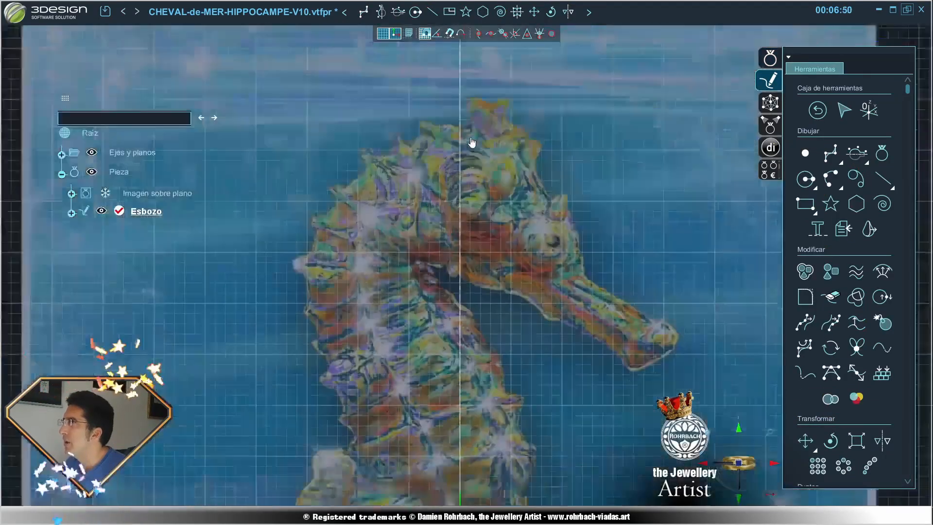
click(836, 160)
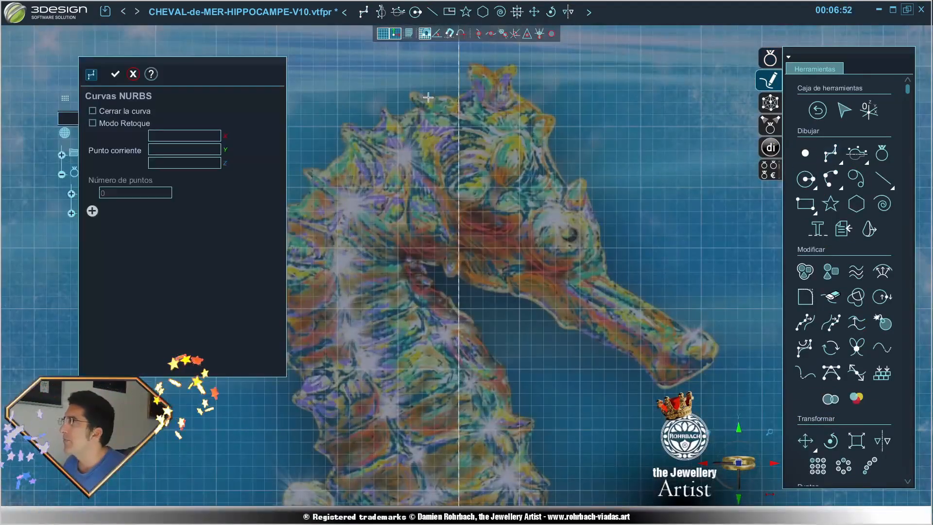
click(401, 118)
click(417, 108)
click(418, 106)
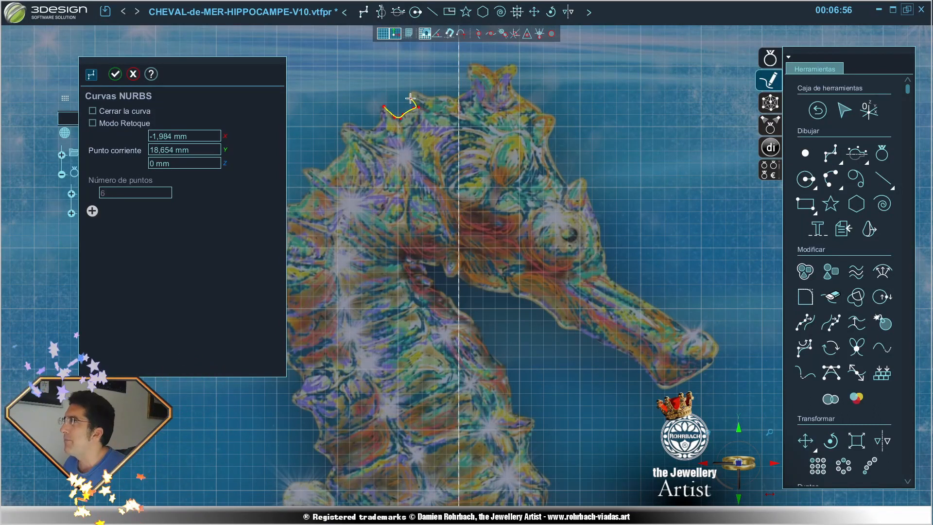
click(434, 97)
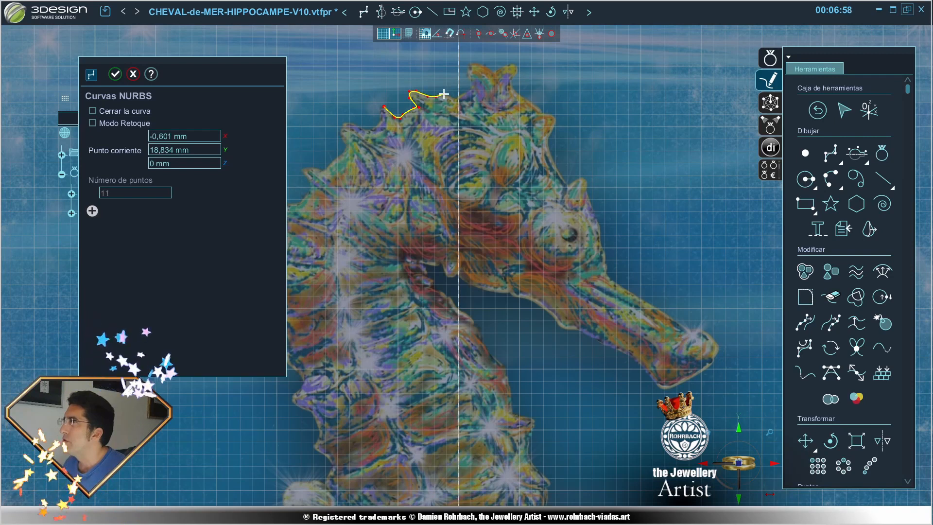
Step: Continue the NURBS curve along the top of the head to the base of the crown
click(444, 95)
click(455, 98)
click(471, 91)
click(471, 91)
click(471, 89)
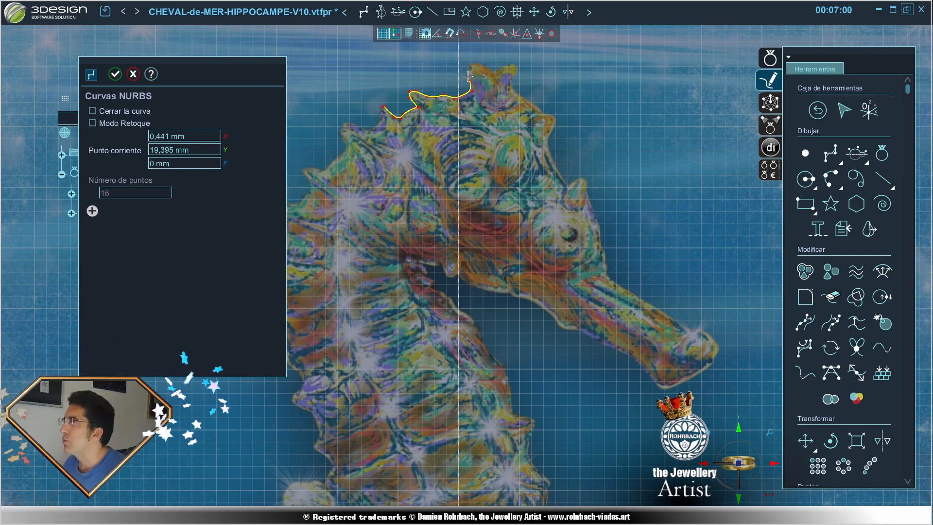
Step: Trace the NURBS curve around the two-pointed crown and down its front side onto the head
click(465, 72)
click(468, 63)
click(478, 63)
click(491, 71)
click(514, 63)
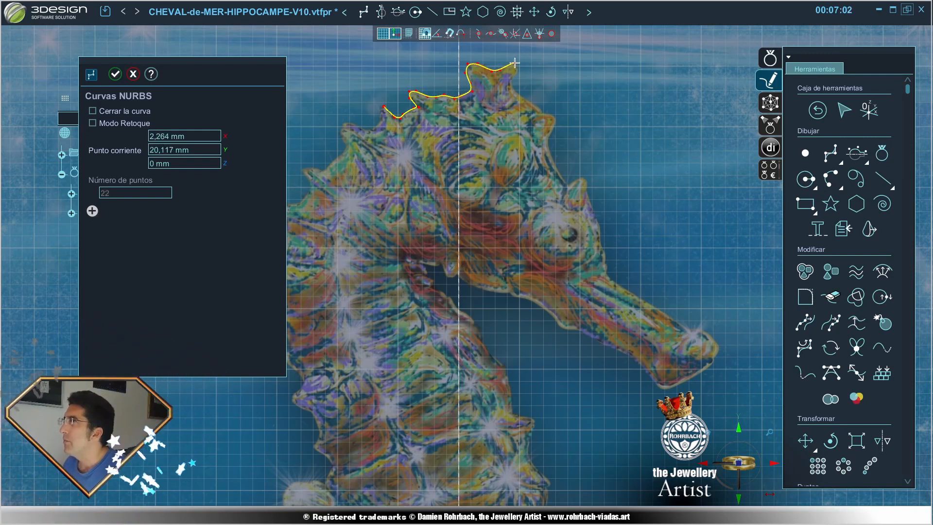
click(518, 63)
click(518, 69)
click(510, 78)
click(513, 89)
click(514, 90)
click(527, 99)
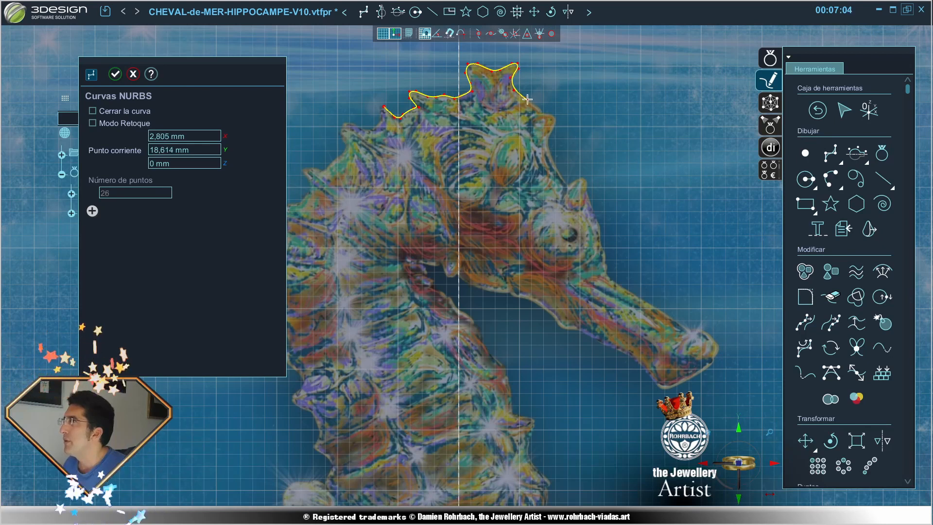
Step: Extend the NURBS curve around the forehead spike and down the forehead towards the spike above the eye
click(539, 108)
click(544, 115)
click(549, 115)
click(558, 121)
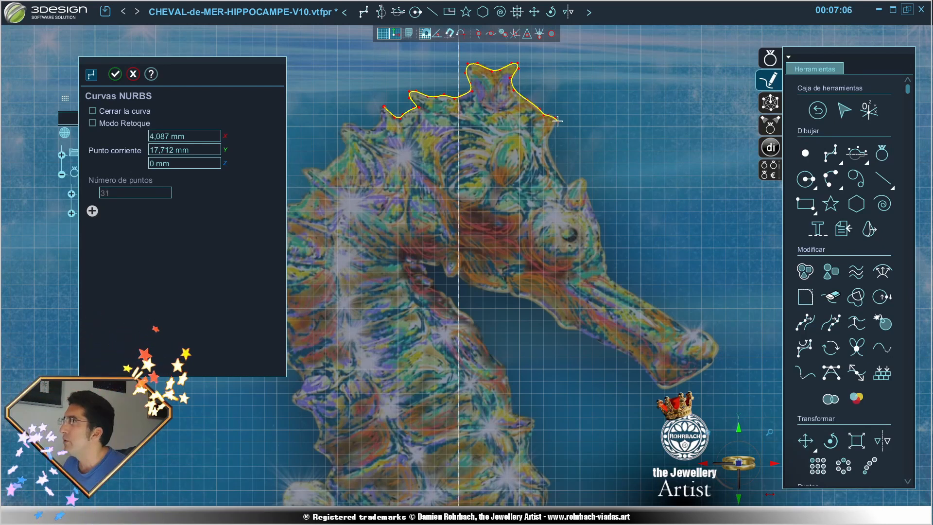
click(549, 133)
click(548, 152)
click(554, 162)
click(562, 175)
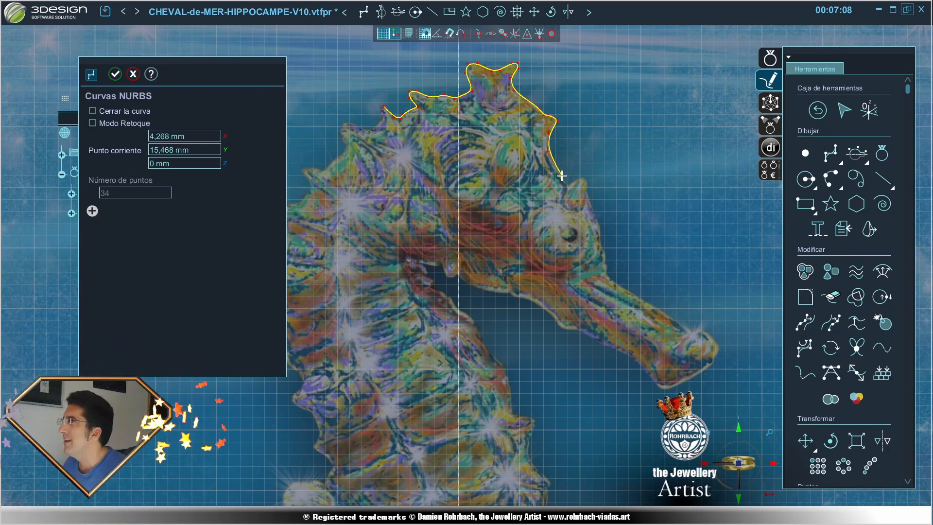
Step: Trace the NURBS curve around the spike above the eye and down the face in front of the eye
click(565, 183)
click(572, 181)
click(579, 178)
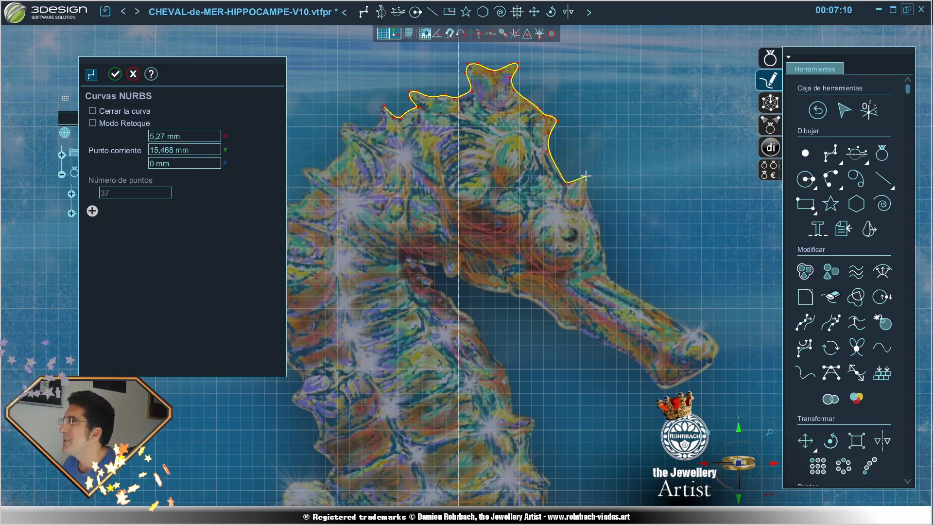
click(587, 176)
click(589, 193)
click(591, 205)
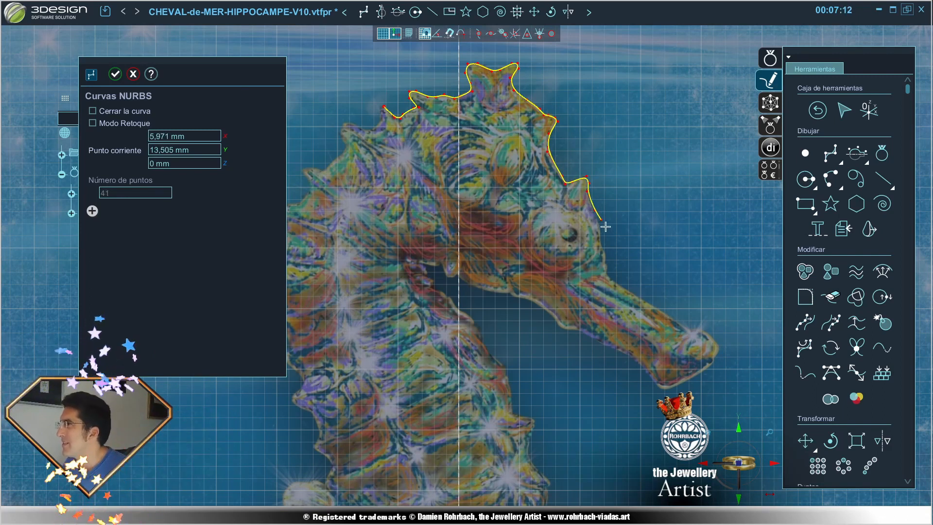
click(602, 227)
click(601, 243)
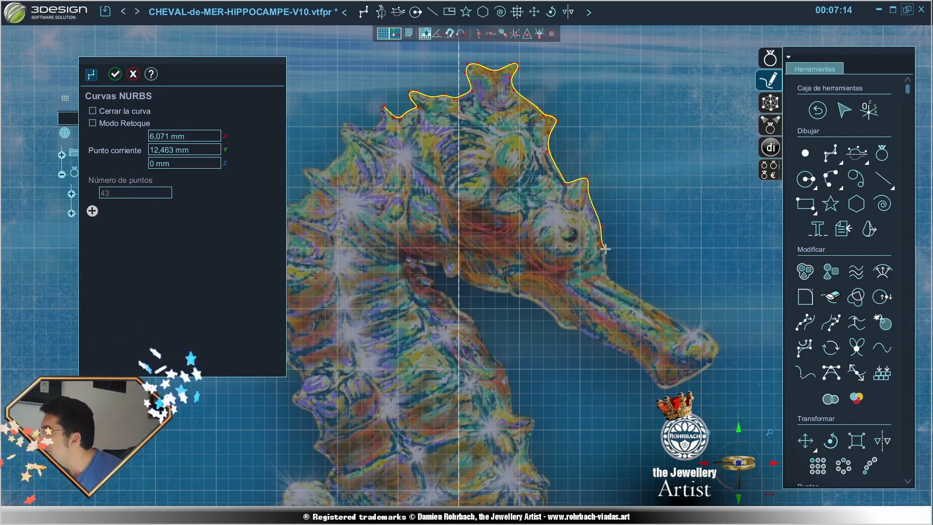
Step: Continue the NURBS curve to the base of the snout and along the snout's upper edge
click(606, 250)
click(607, 267)
click(608, 267)
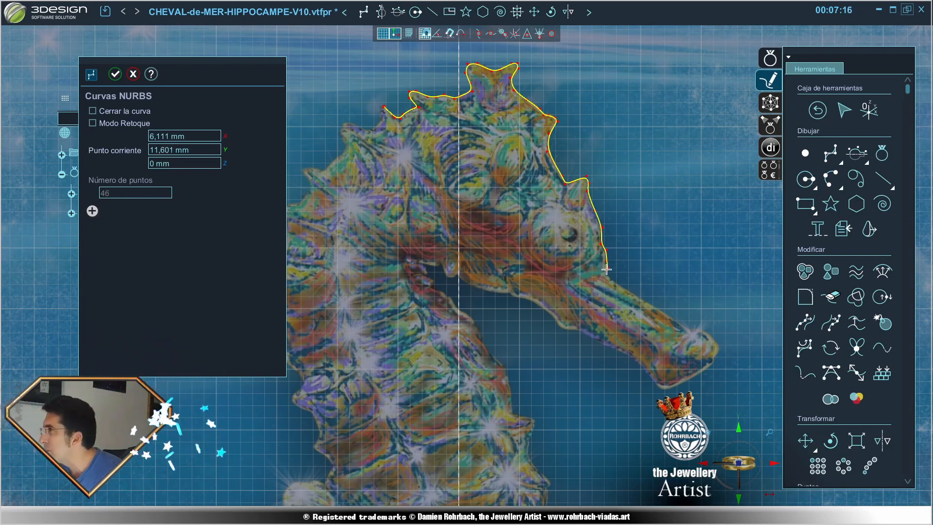
click(606, 275)
click(611, 277)
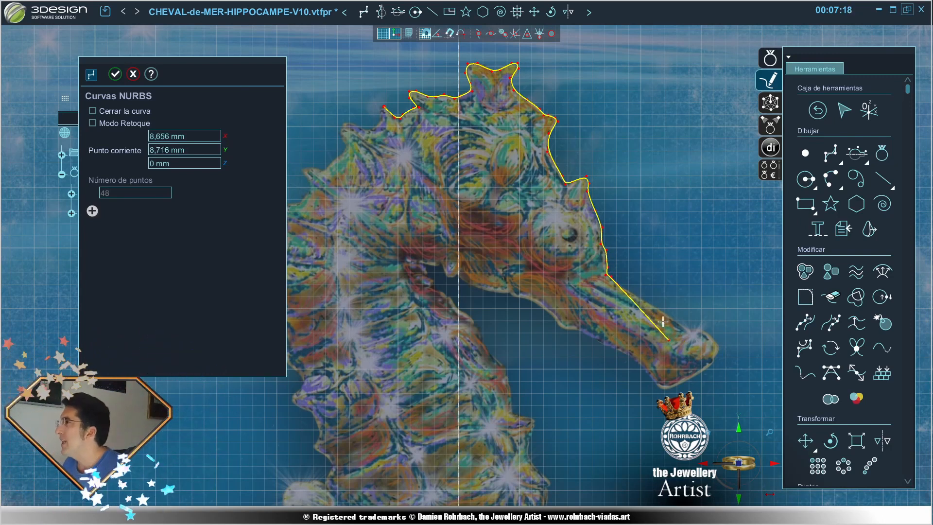
click(649, 304)
click(685, 329)
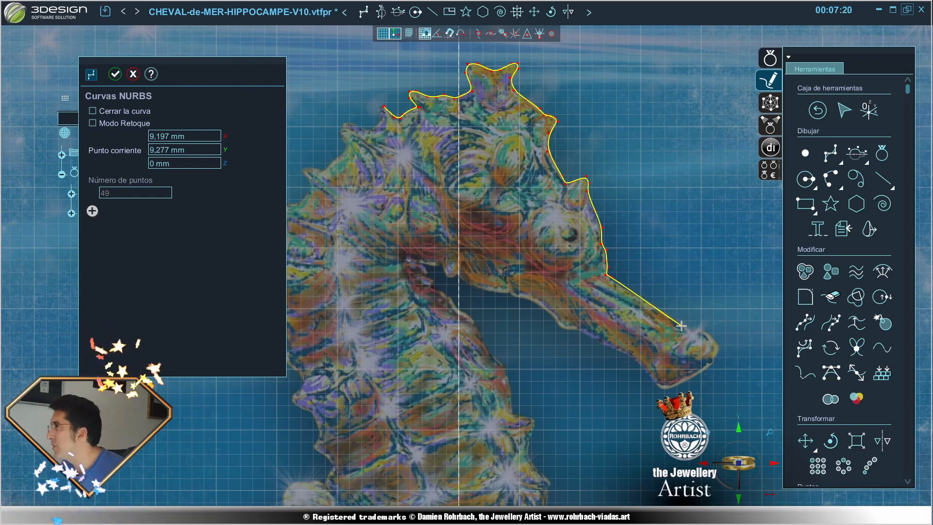
Step: Trace the NURBS curve around the rounded tip of the snout to its lower corner
click(690, 330)
click(695, 327)
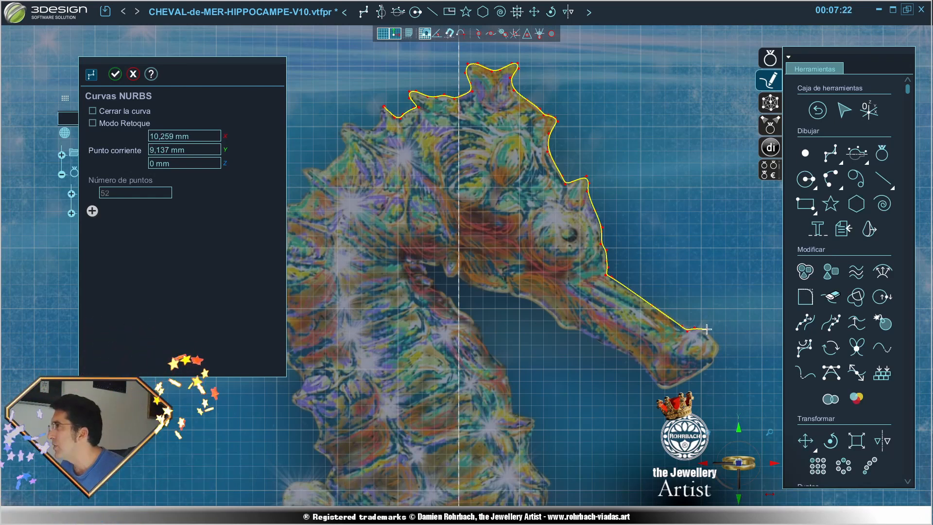
click(704, 330)
click(718, 340)
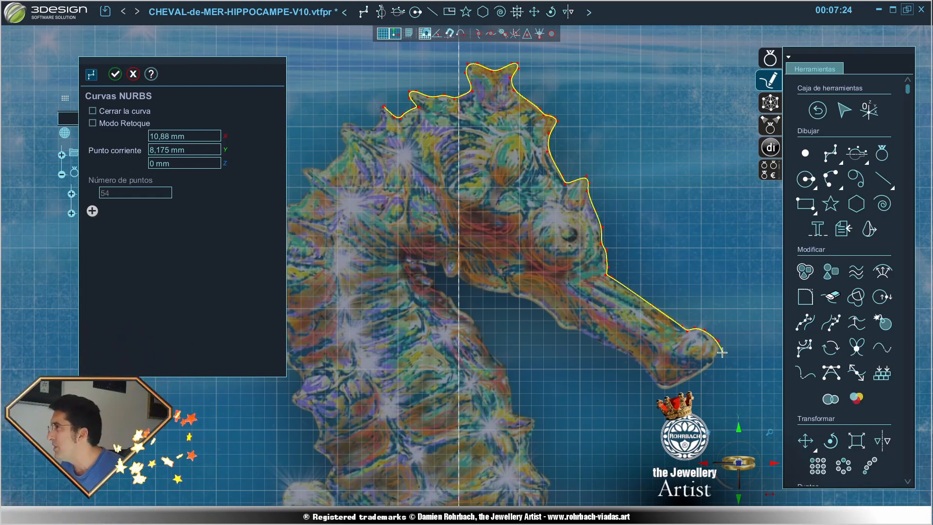
click(722, 352)
click(702, 374)
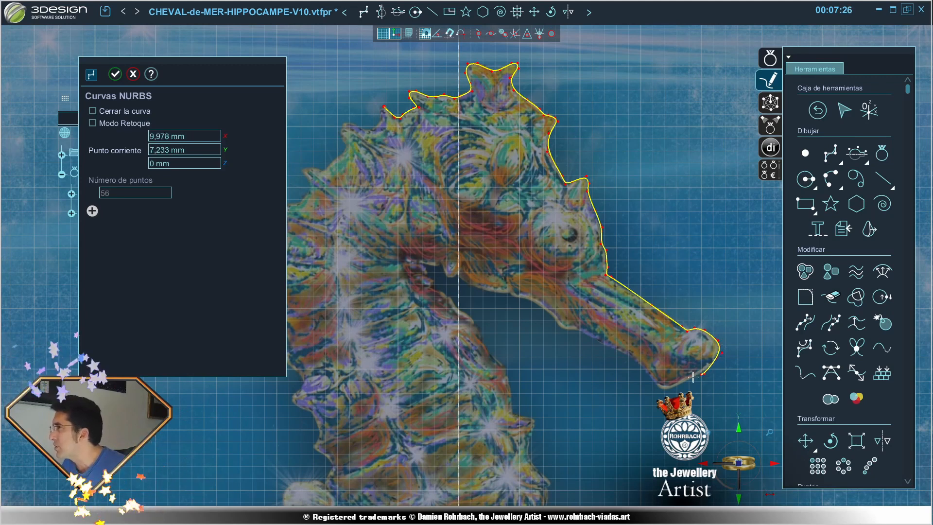
click(693, 377)
click(661, 390)
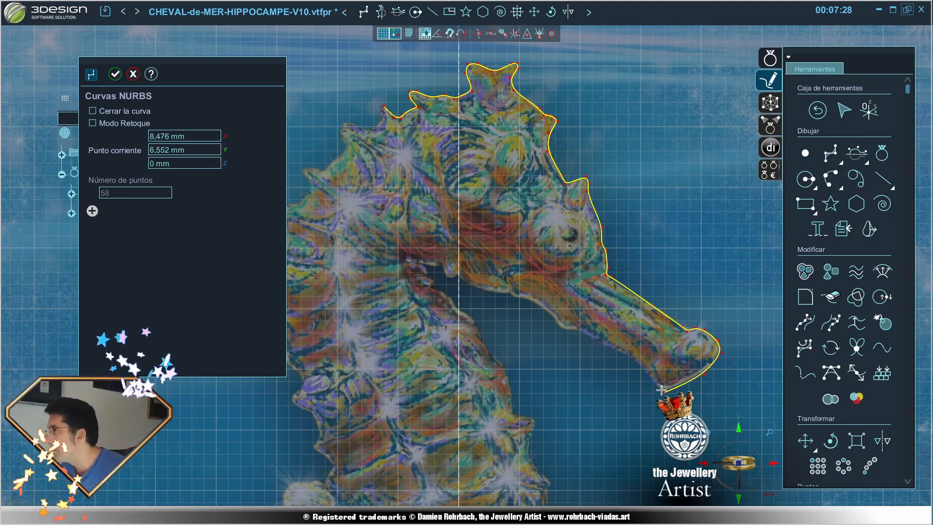
Step: Continue the NURBS curve back along the snout's lower edge and around the bump beneath it
click(642, 366)
click(623, 354)
click(605, 342)
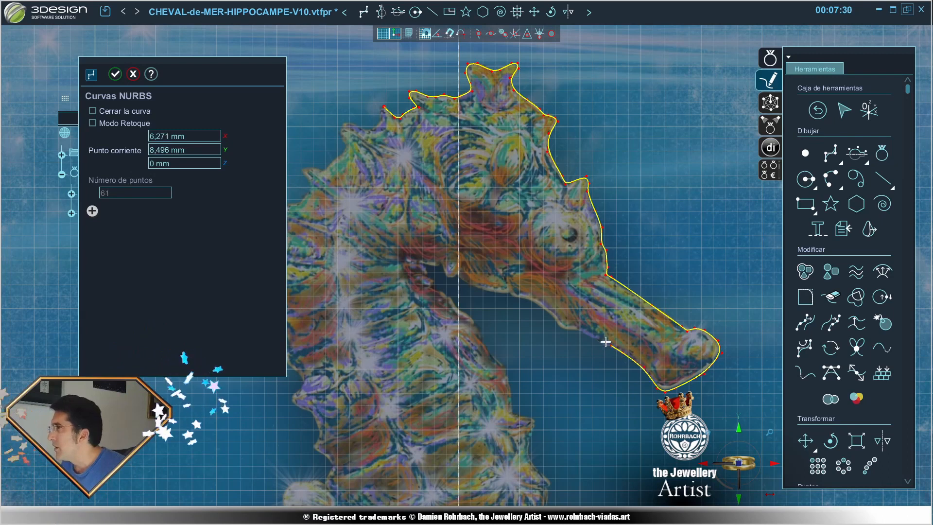
click(577, 328)
click(578, 329)
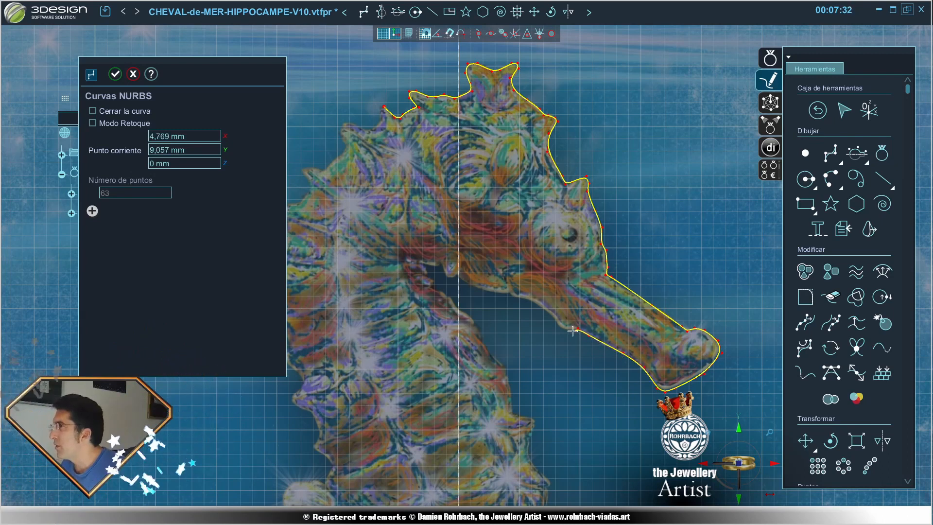
click(571, 331)
click(560, 329)
click(555, 318)
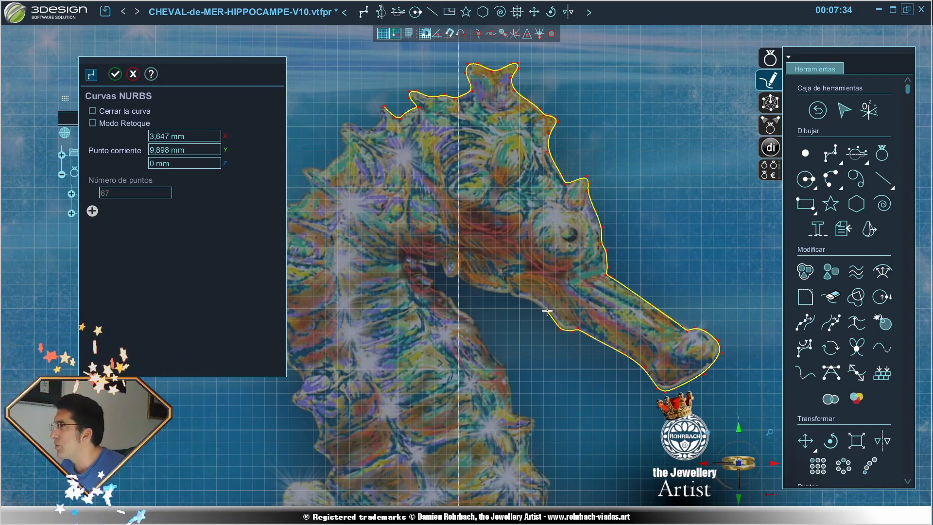
Step: Extend the NURBS curve along the underside of the jaw to the throat, where the head meets the neck
click(545, 304)
click(522, 298)
click(514, 296)
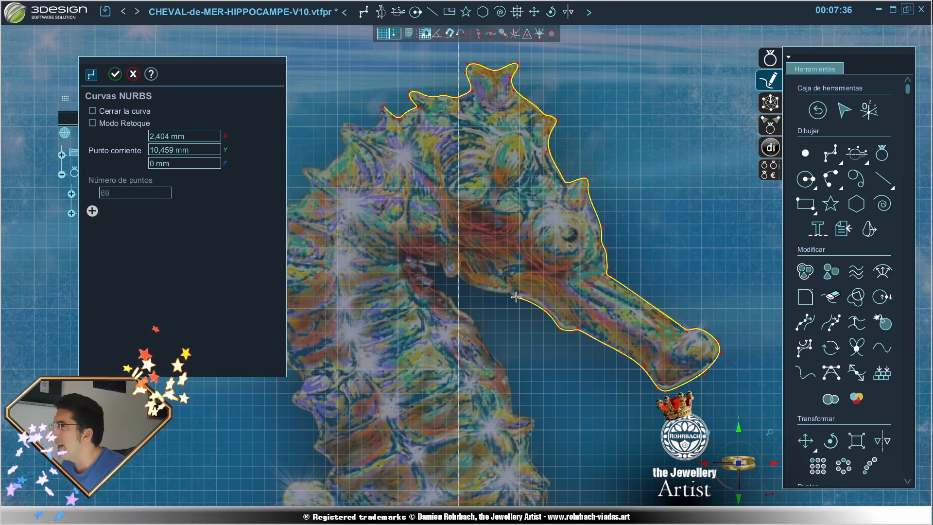
click(508, 292)
click(500, 292)
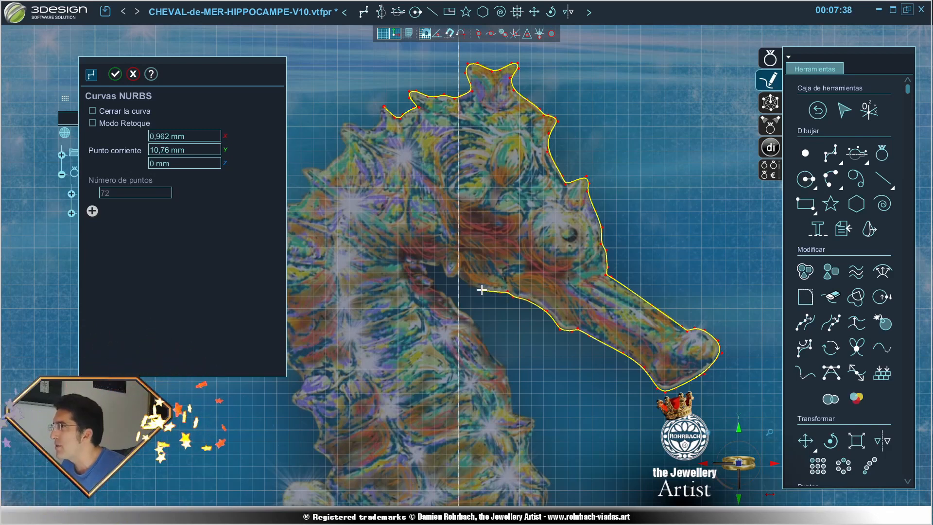
click(454, 280)
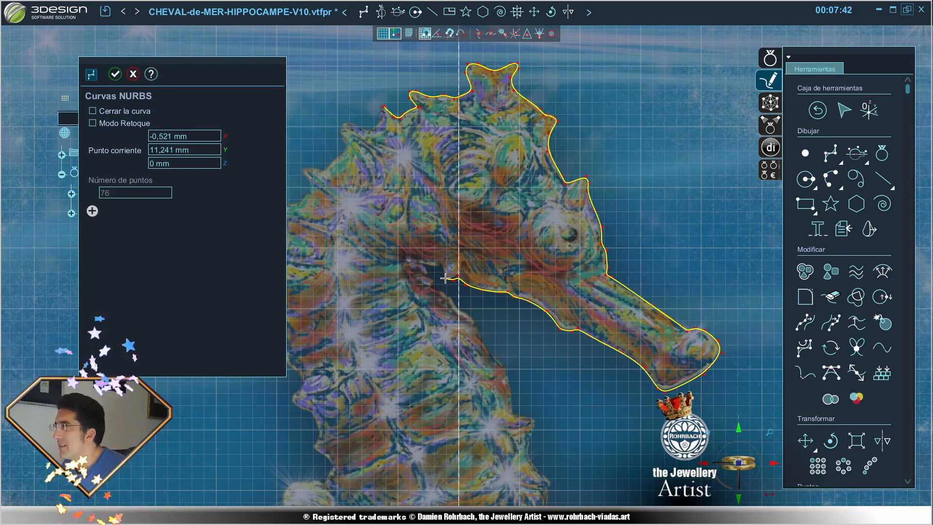
click(445, 278)
click(440, 266)
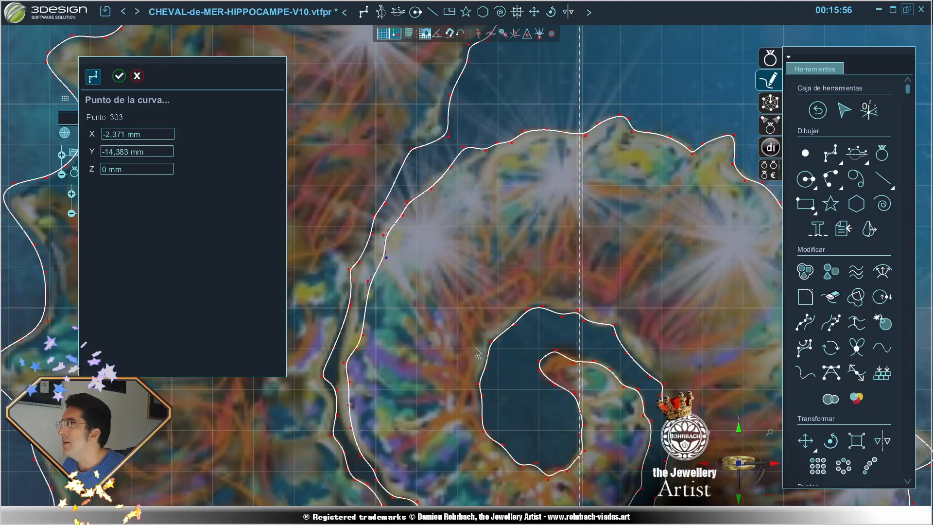
Step: Refine the traced curve's points around the tail's inner spiral and finish editing the curve
scroll(475, 352, down, 5)
scroll(473, 352, up, 4)
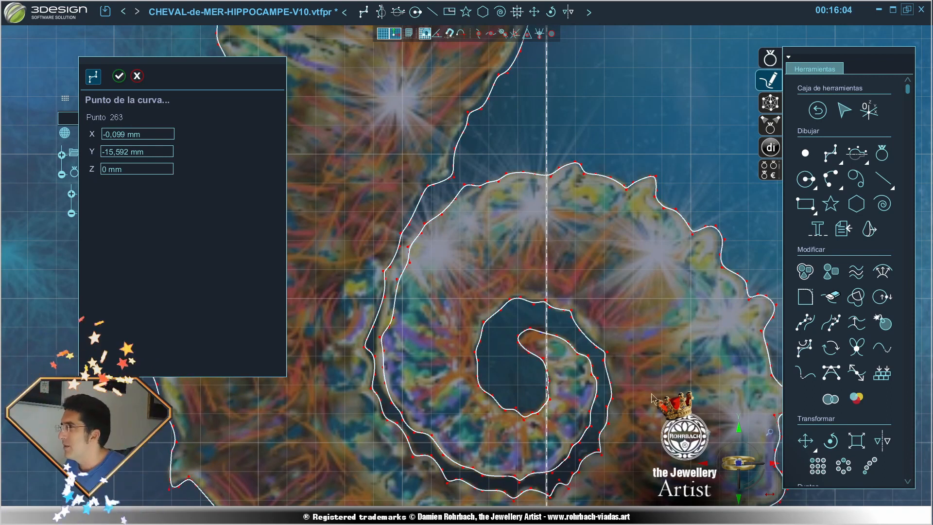
scroll(624, 372, down, 3)
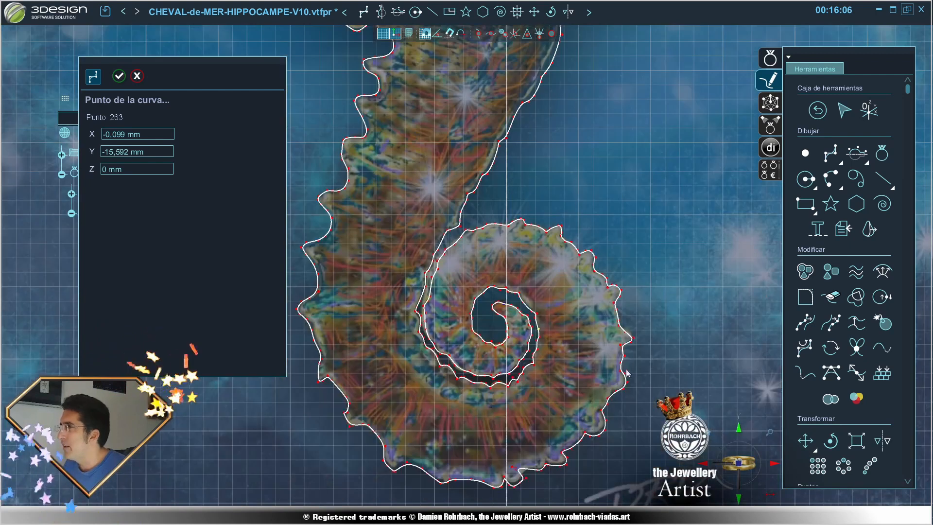
click(654, 267)
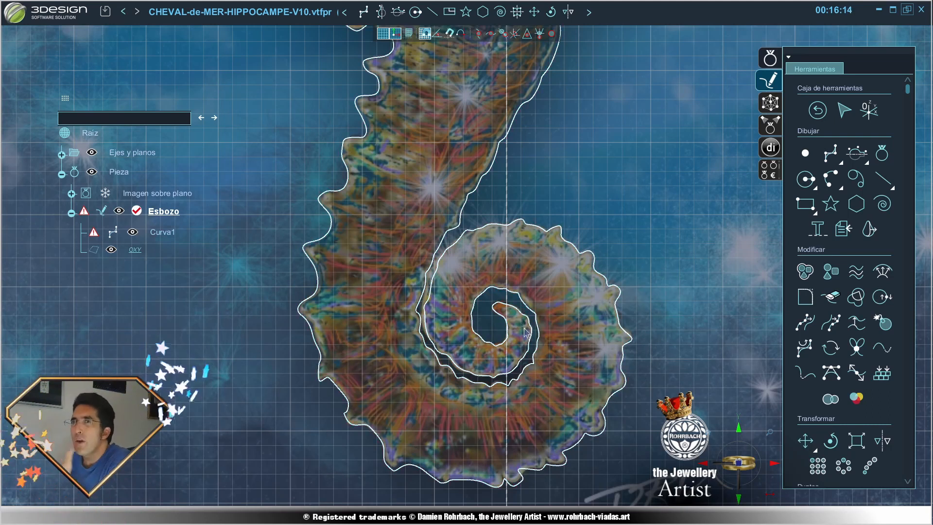
Step: Reopen the outline curve and adjust its points along the inner edge of the tail coil, below where it meets the body
scroll(500, 238, up, 3)
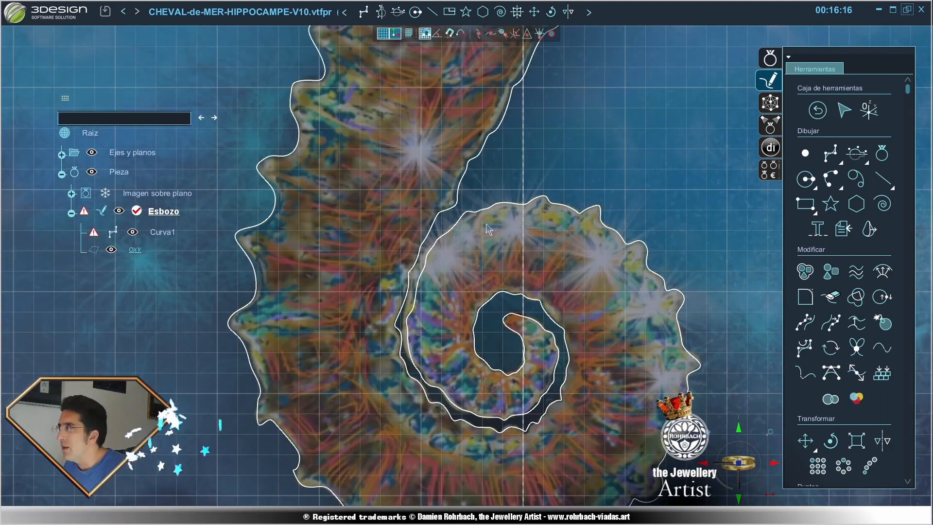
scroll(480, 231, up, 2)
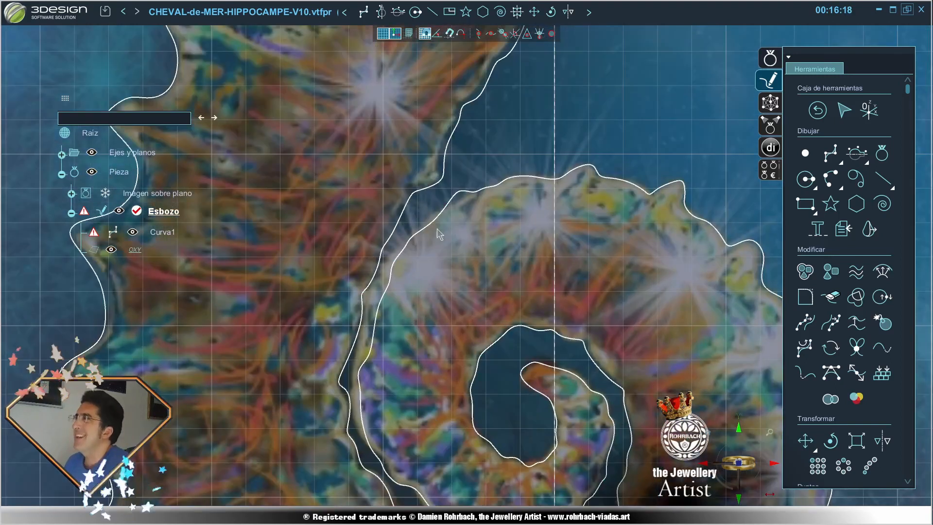
double_click(431, 226)
click(429, 227)
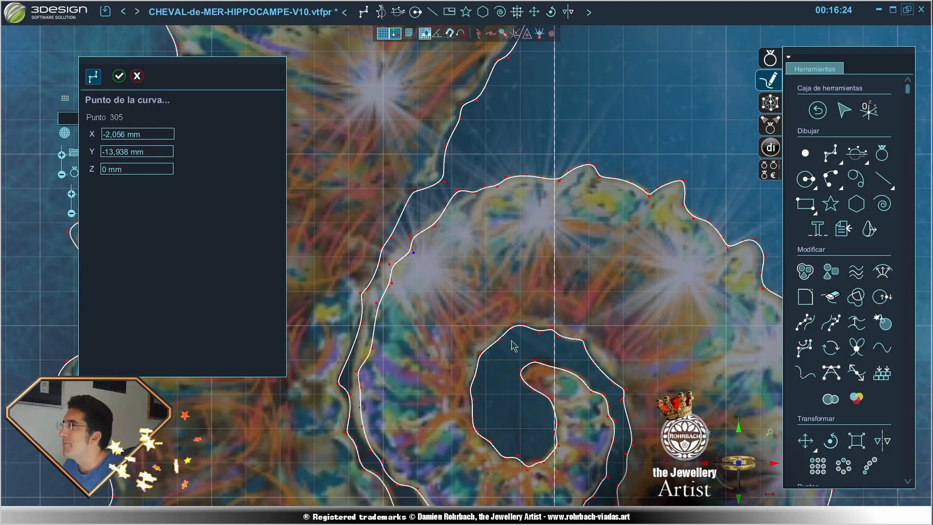
scroll(514, 346, down, 5)
scroll(516, 352, up, 3)
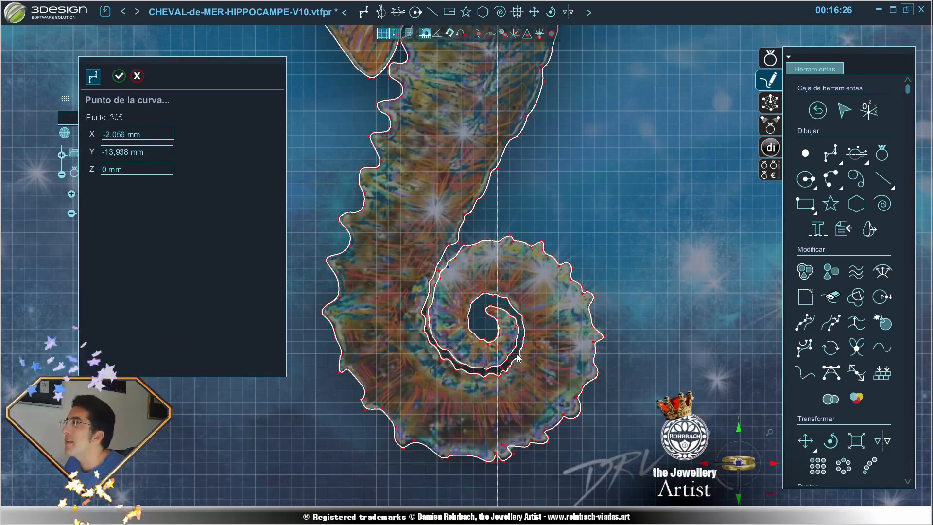
scroll(512, 356, up, 3)
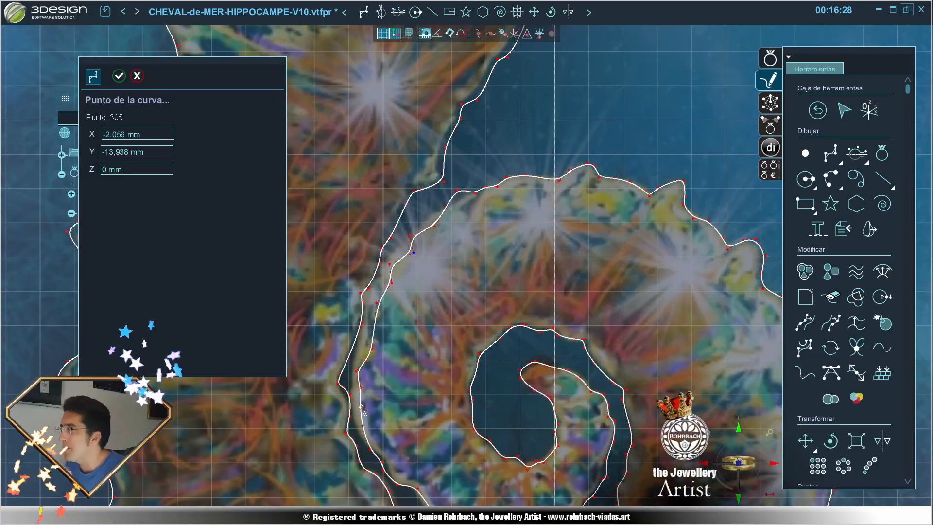
click(363, 410)
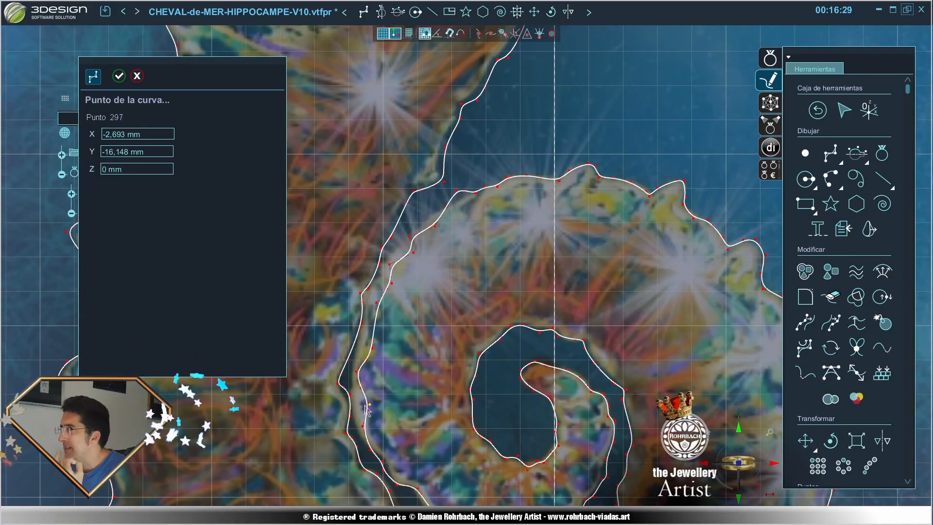
click(370, 338)
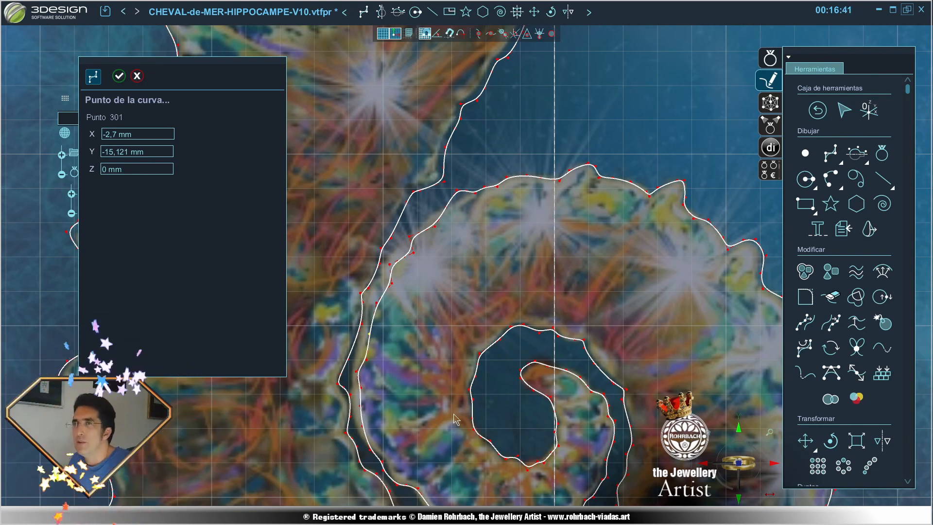
Step: Accept the outline curve's point edits and leave the sketch to view it in 3D
scroll(555, 385, down, 2)
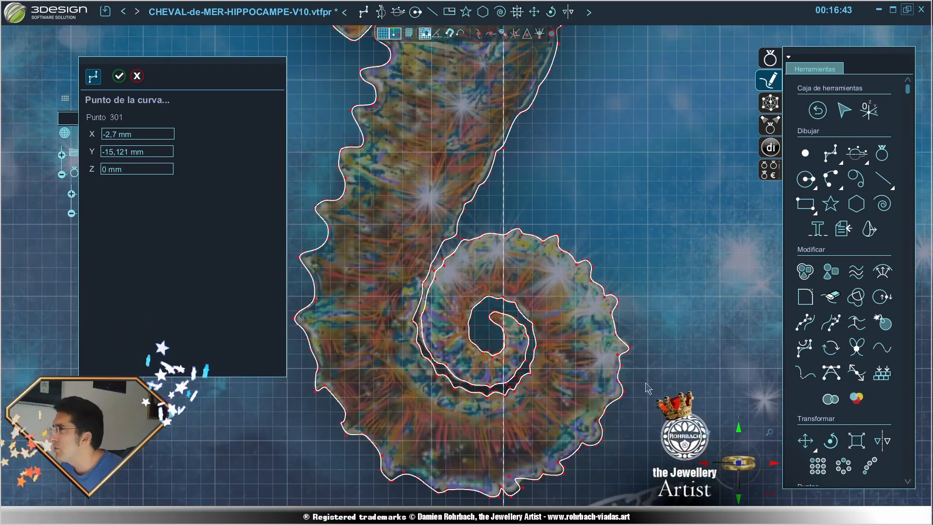
scroll(648, 387, down, 3)
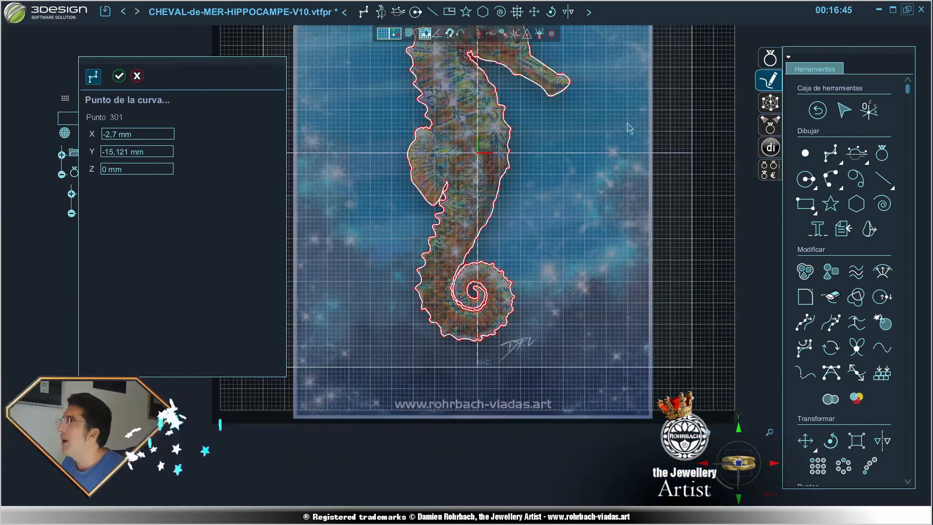
key(Return)
click(818, 111)
mouse_move(458, 292)
middle_down()
mouse_move(463, 247)
mouse_move(521, 196)
middle_up()
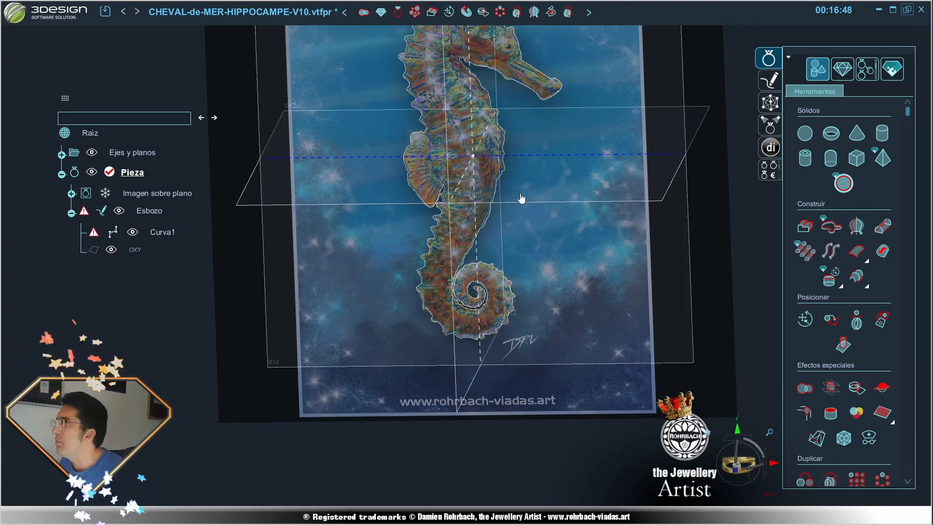
Step: Reopen the sketch and rebuild the seahorse outline curve with 618 points
double_click(162, 237)
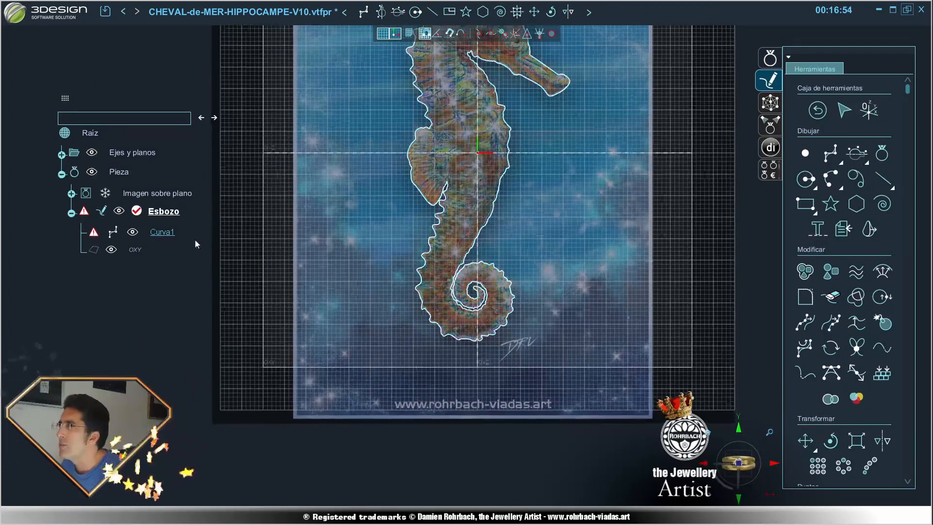
scroll(551, 341, up, 6)
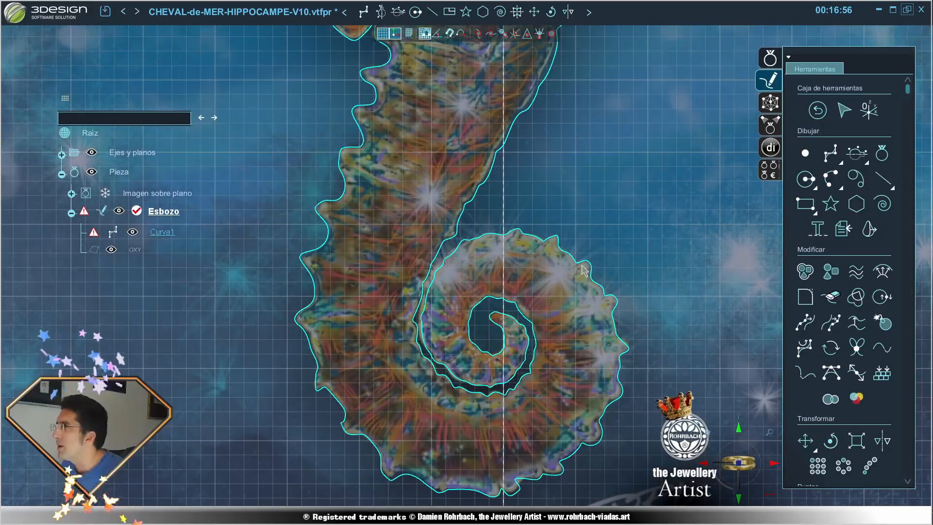
double_click(616, 326)
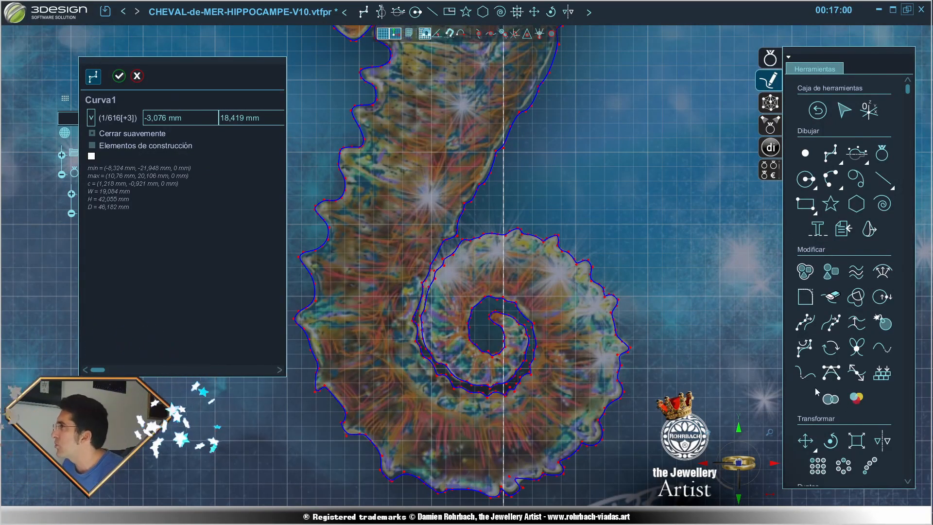
click(882, 372)
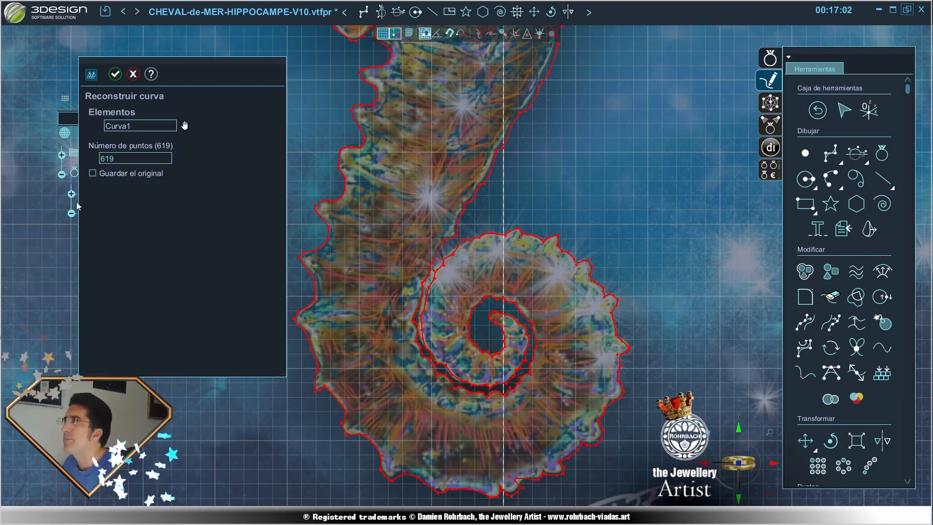
drag(199, 68, 564, 93)
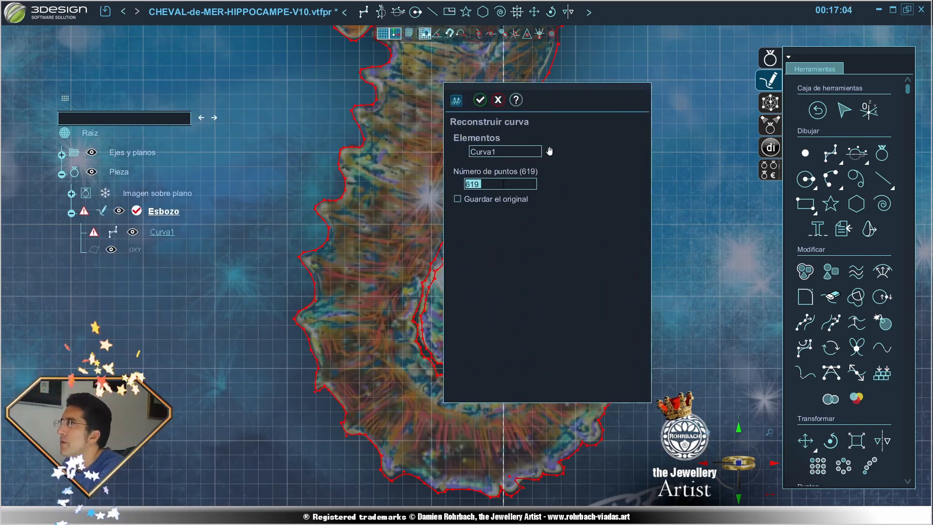
double_click(491, 185)
text(618)
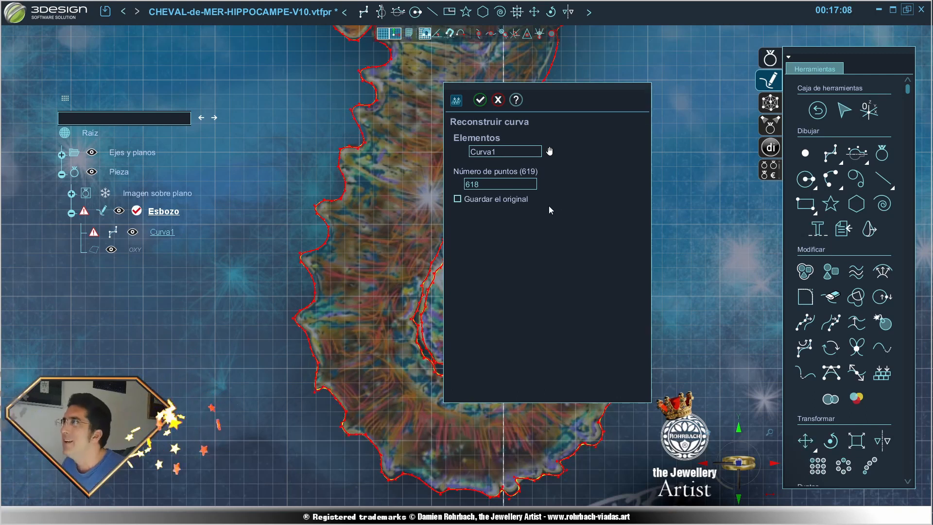
click(480, 100)
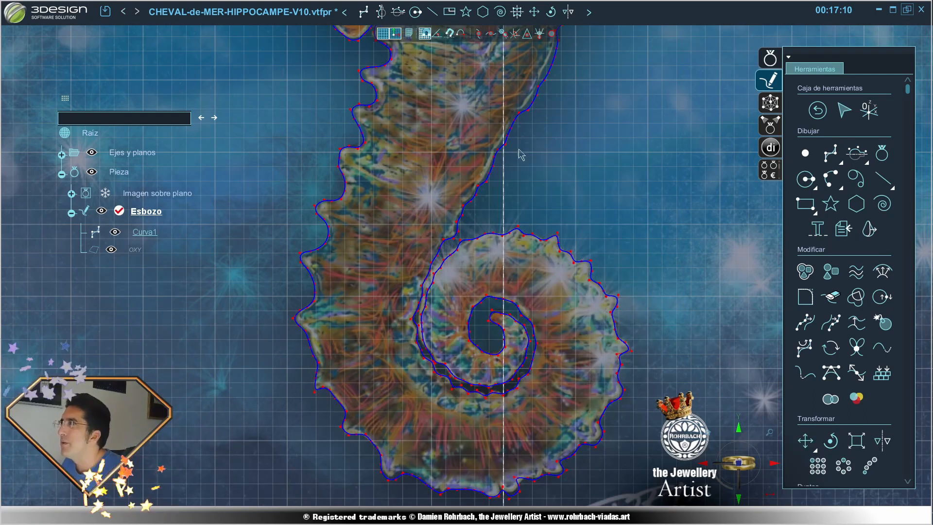
Step: Deselect the rebuilt outline, check it along the whole seahorse, and exit the sketch back to the part
click(645, 191)
scroll(643, 343, down, 7)
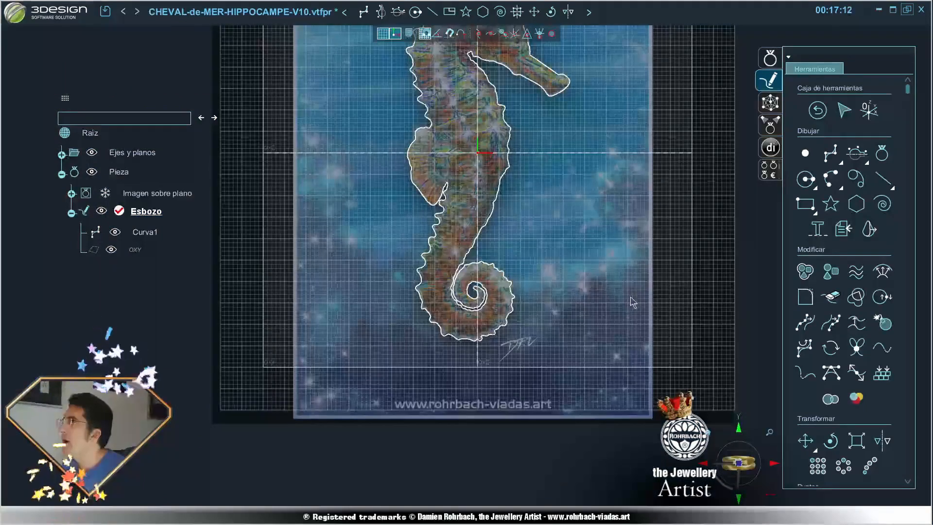
middle_drag(506, 94, 479, 217)
scroll(569, 225, up, 4)
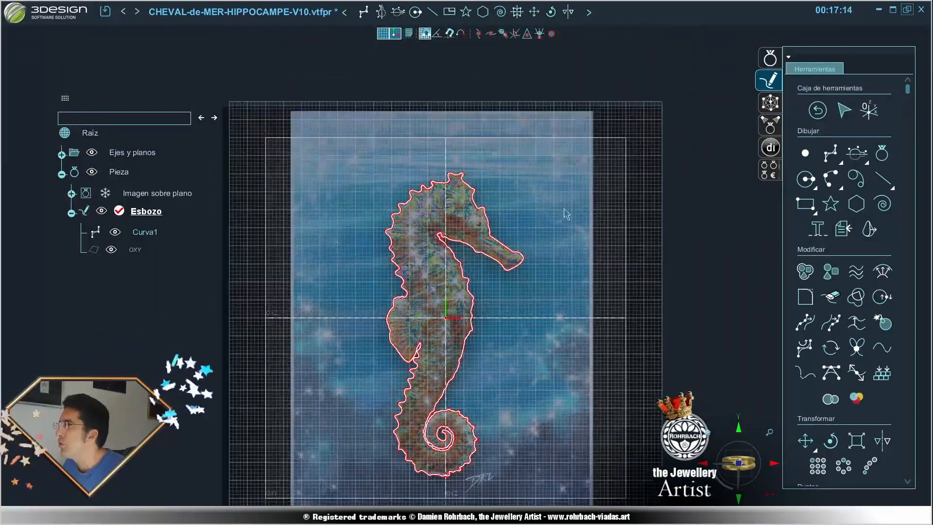
scroll(571, 223, up, 3)
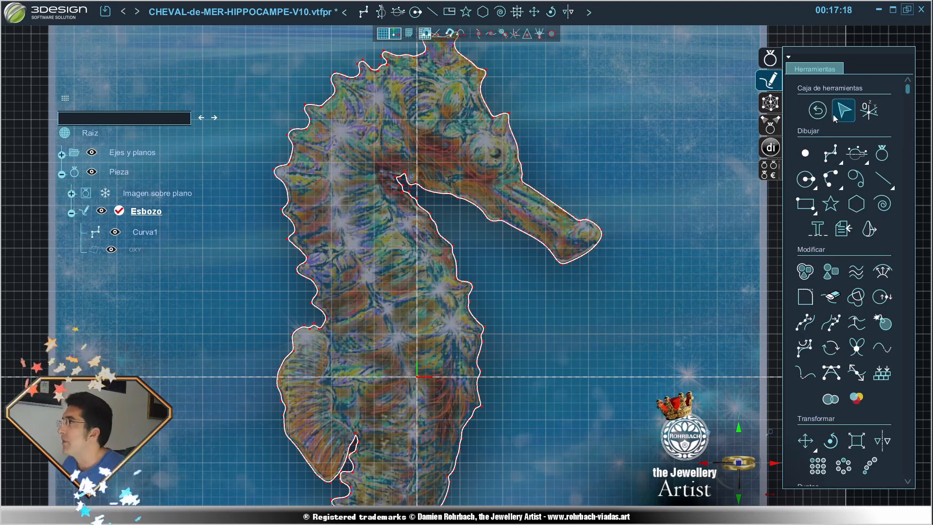
click(818, 111)
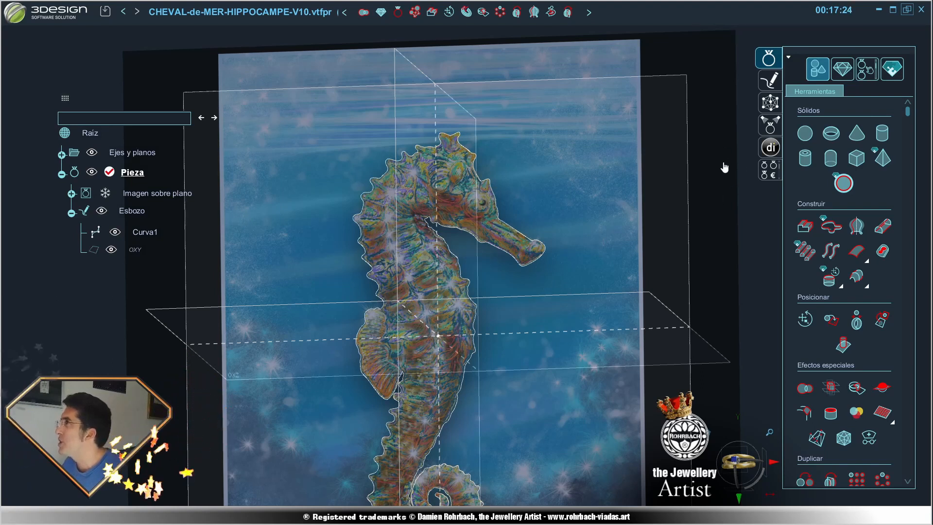
Step: Start a new modelling object and arrange the selection window and the model tree clear of the seahorse image
click(767, 108)
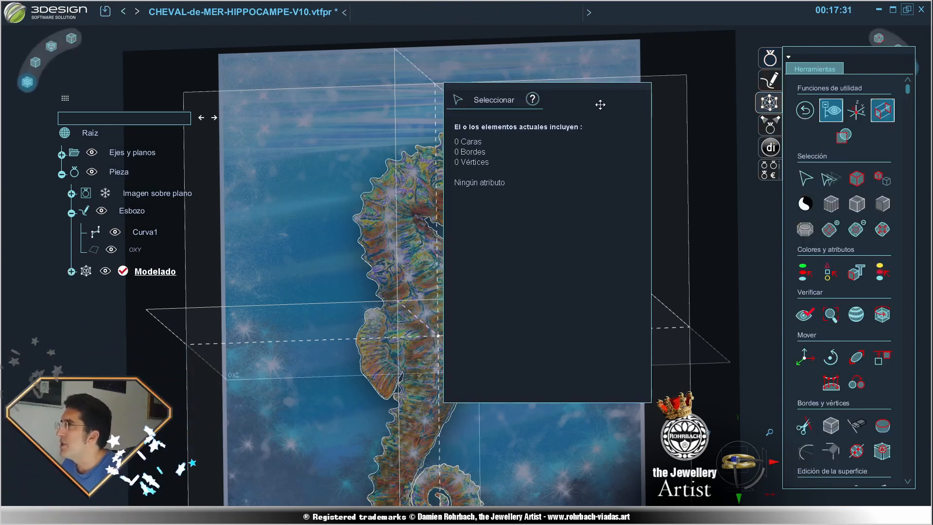
drag(600, 105, 202, 218)
drag(64, 98, 94, 54)
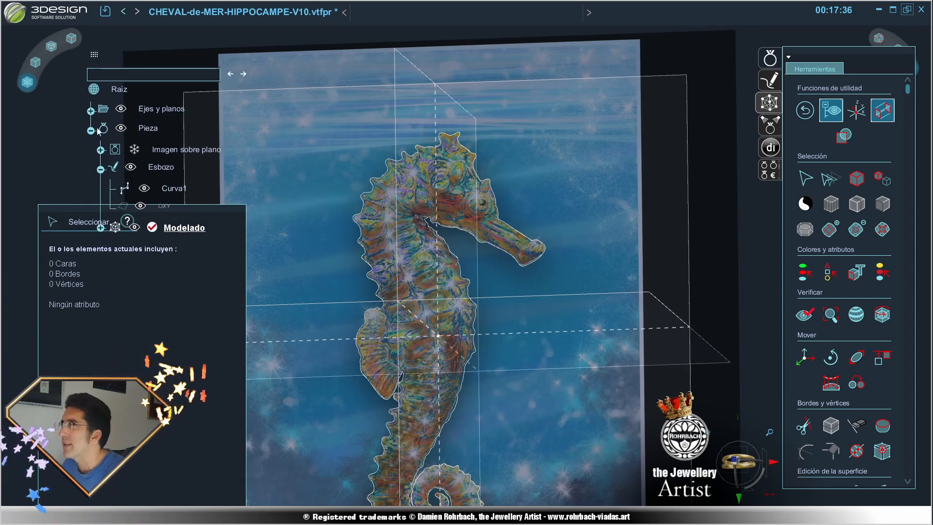
drag(84, 215, 102, 269)
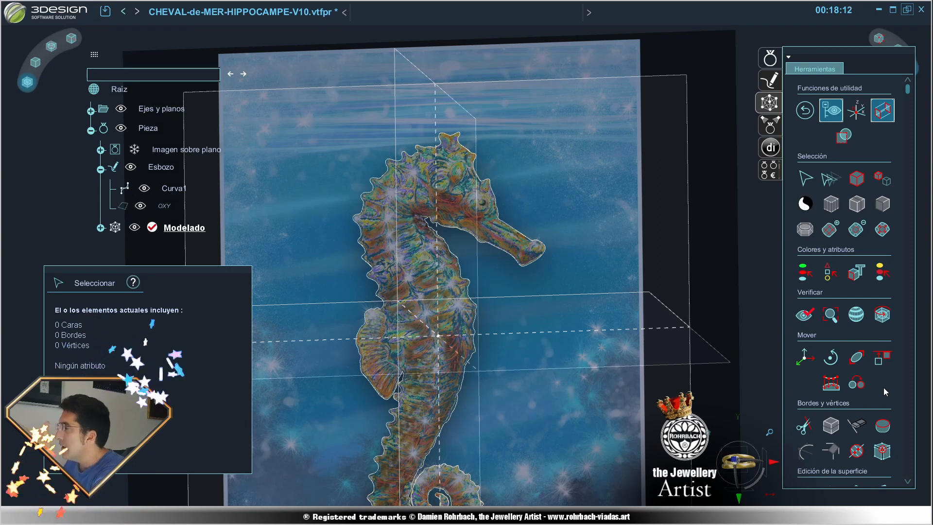
Step: Start the Retopology tool, set its support to curves, and add the seahorse outline as the support curve
scroll(880, 380, down, 5)
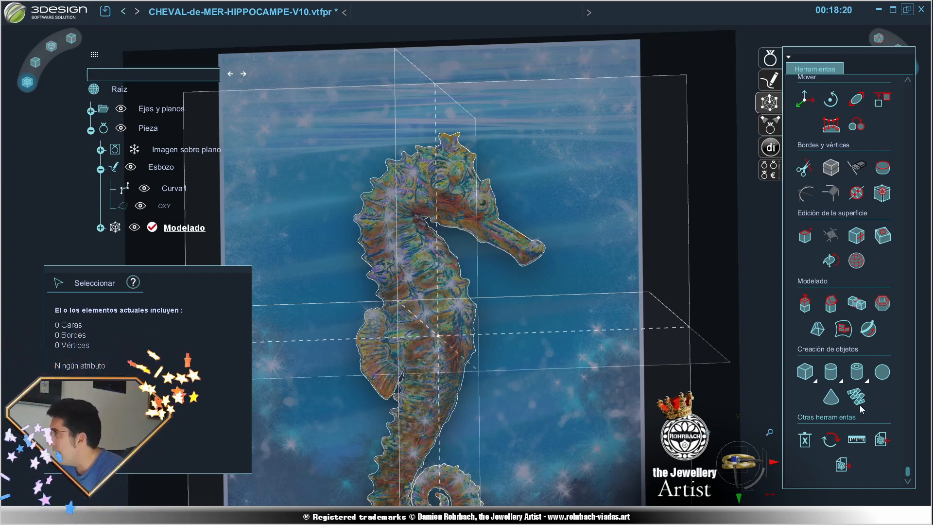
click(843, 328)
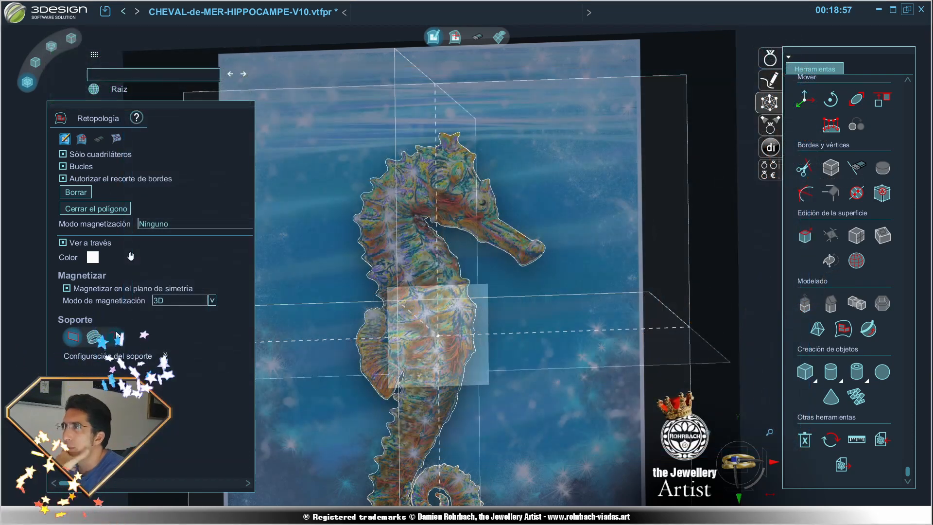
click(116, 336)
click(165, 251)
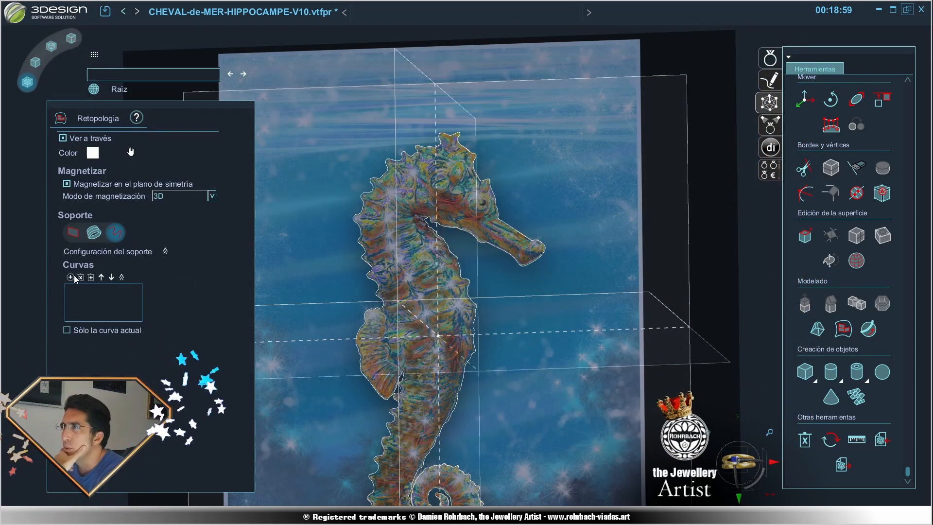
click(371, 282)
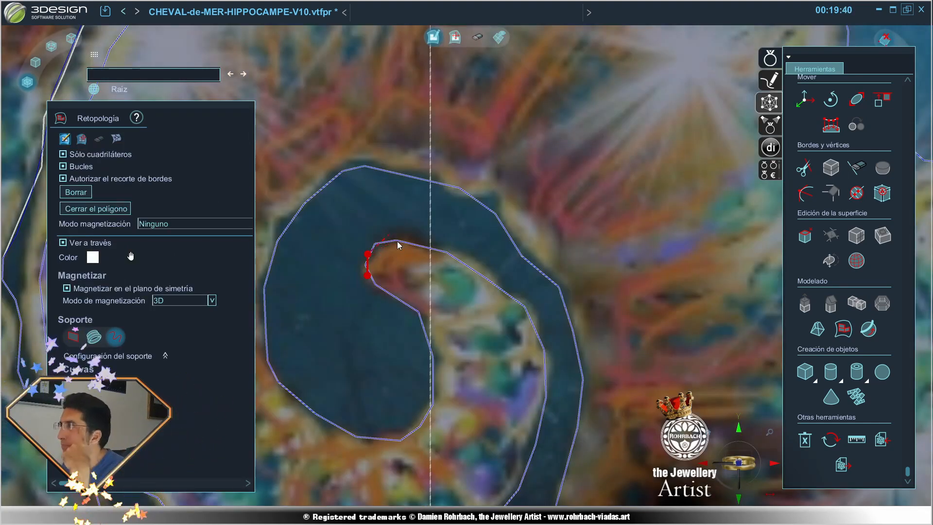
Step: Complete the first quad at the seahorse's tail tip and adjust its corner points along the outline in edit mode
click(394, 294)
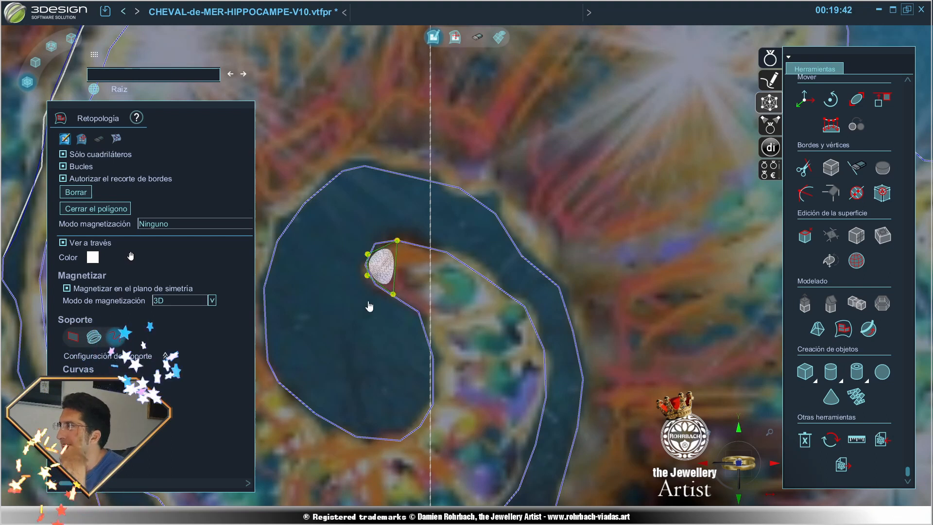
click(82, 139)
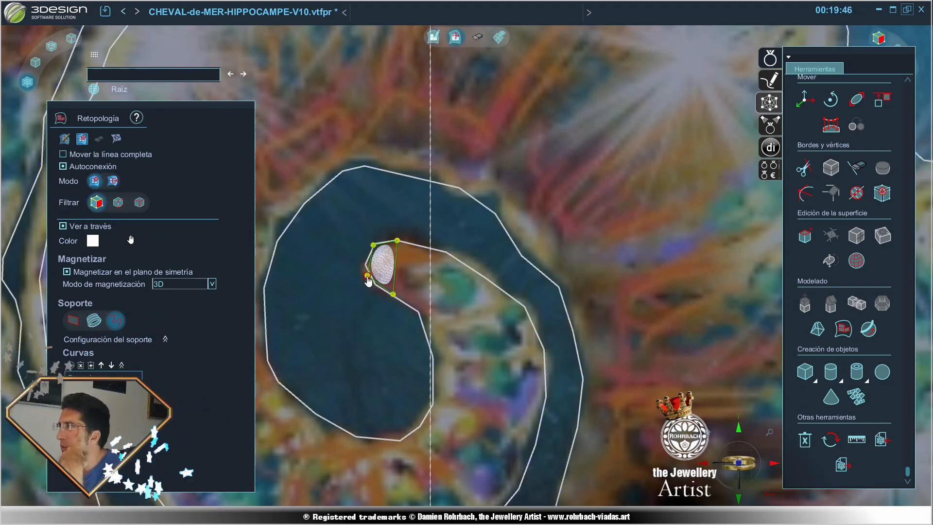
drag(367, 275, 401, 242)
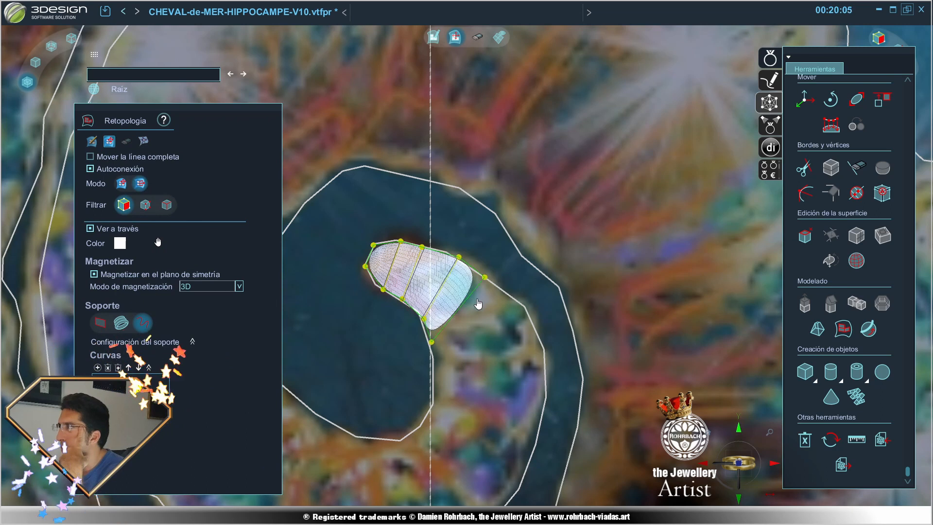
Step: Extend the quad strip from the tail tip around the inner curl, keeping both sides on the outline curve
click(486, 310)
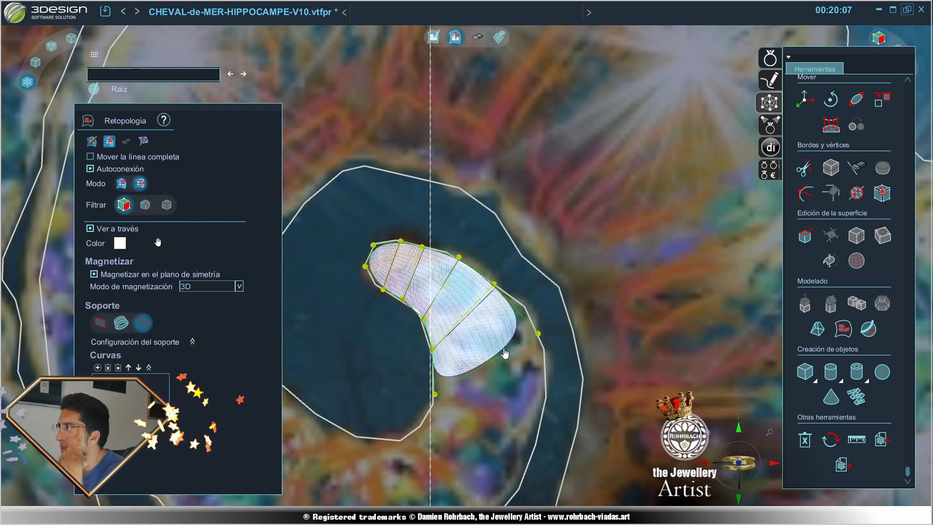
click(506, 354)
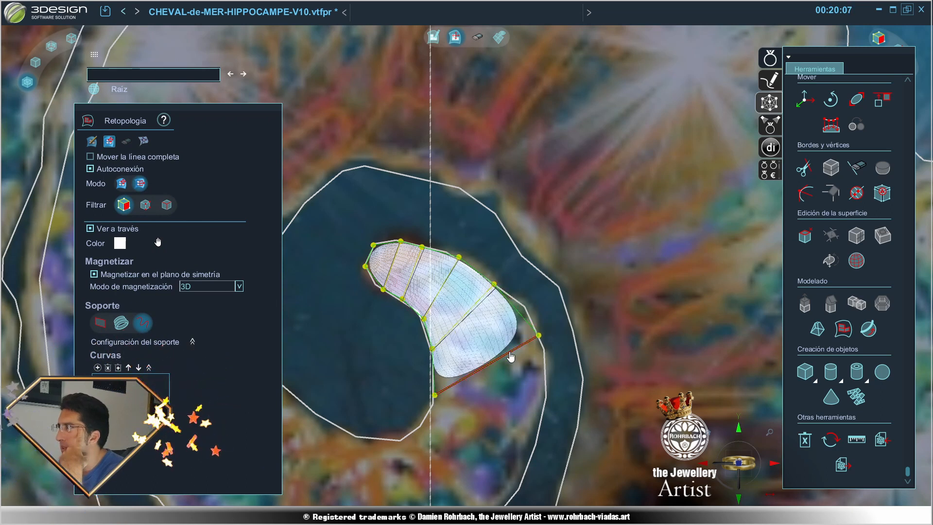
click(521, 417)
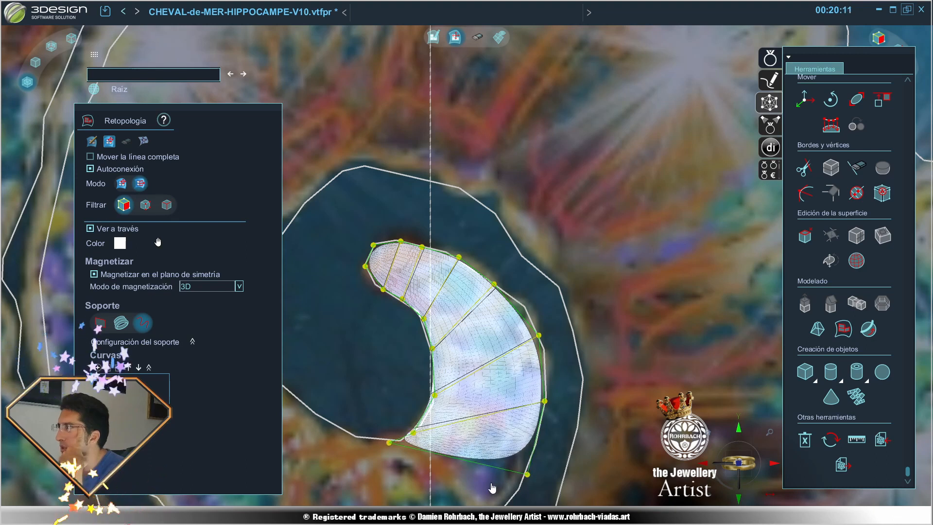
middle_drag(460, 469, 550, 313)
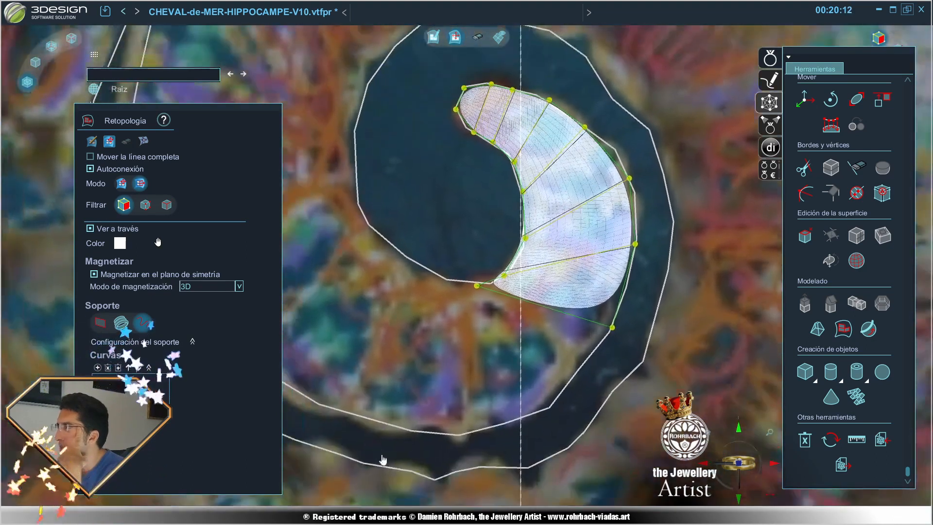
click(550, 312)
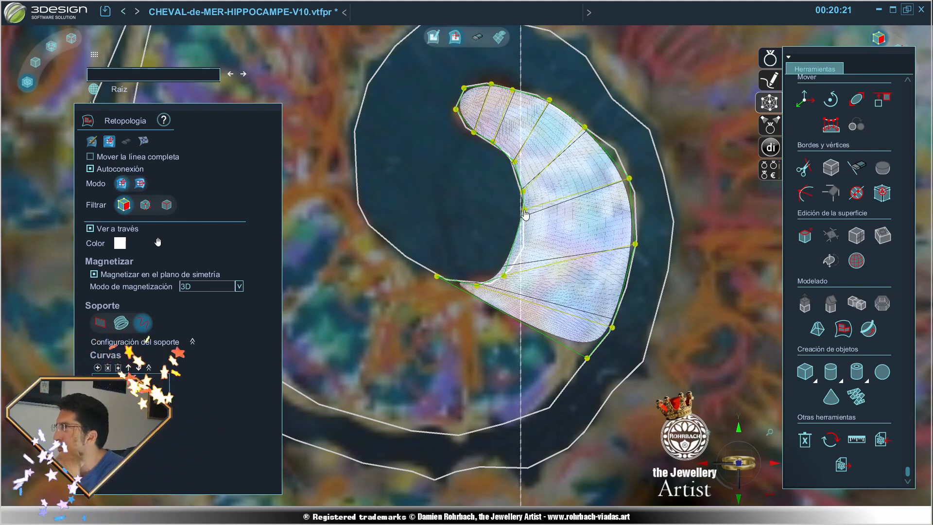
Step: Slide points on the strip's inner and outer edges along the outline to even out the quads in the tail curl
drag(504, 275, 525, 238)
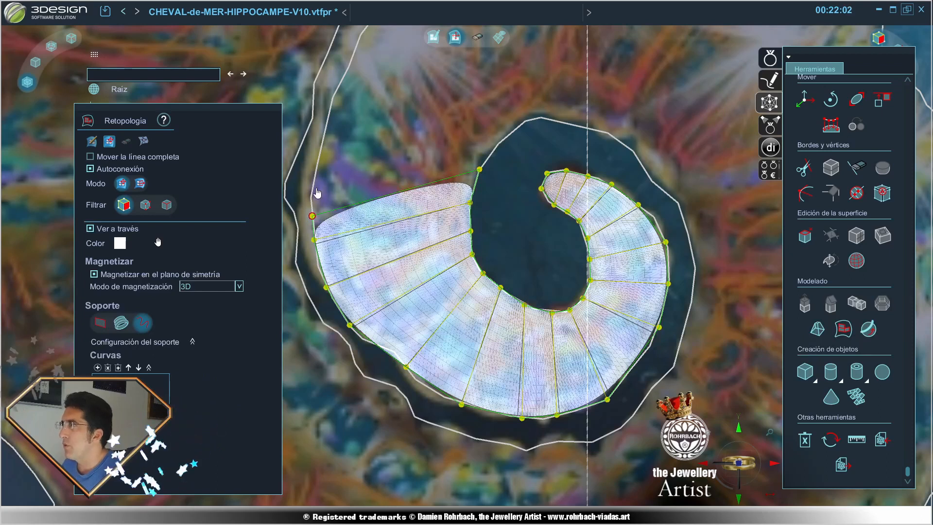
drag(314, 240, 313, 234)
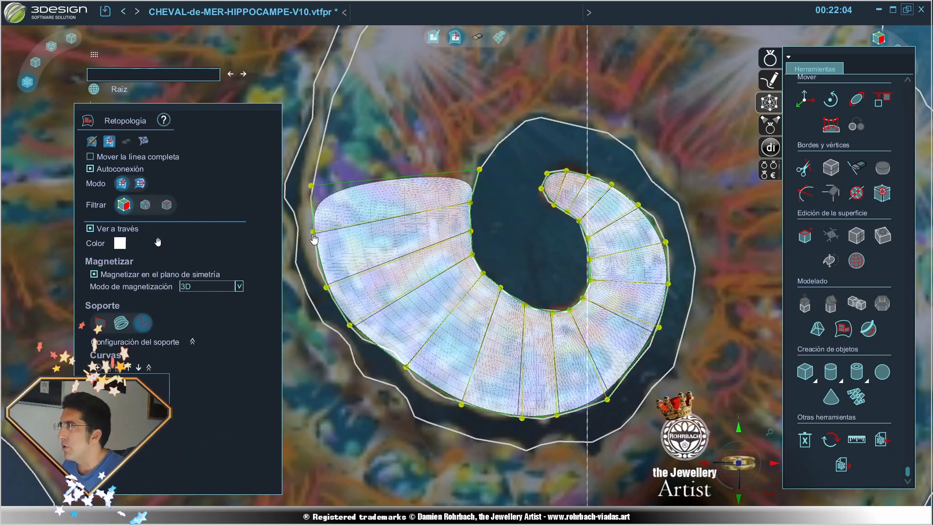
drag(326, 289, 325, 285)
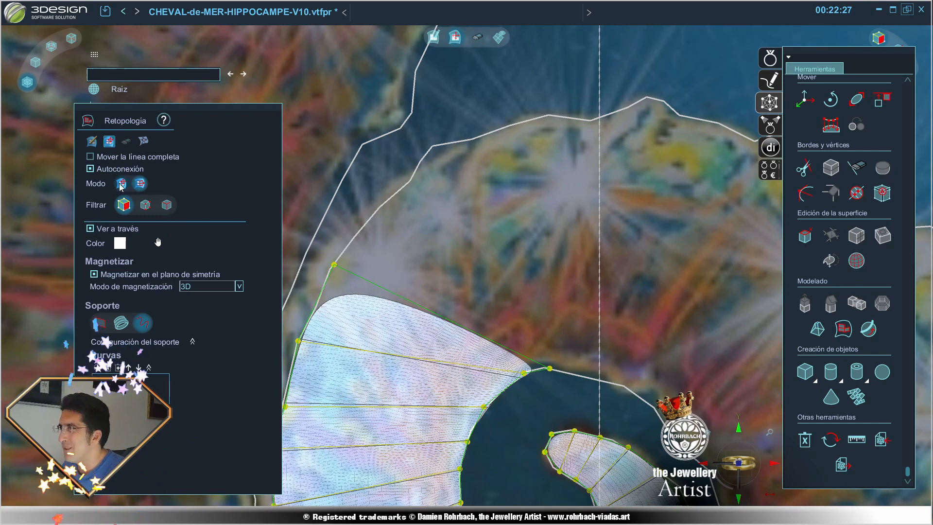
Step: Reposition the inner-edge points of the newest tail quads along the outline to even their spacing
drag(524, 372, 484, 417)
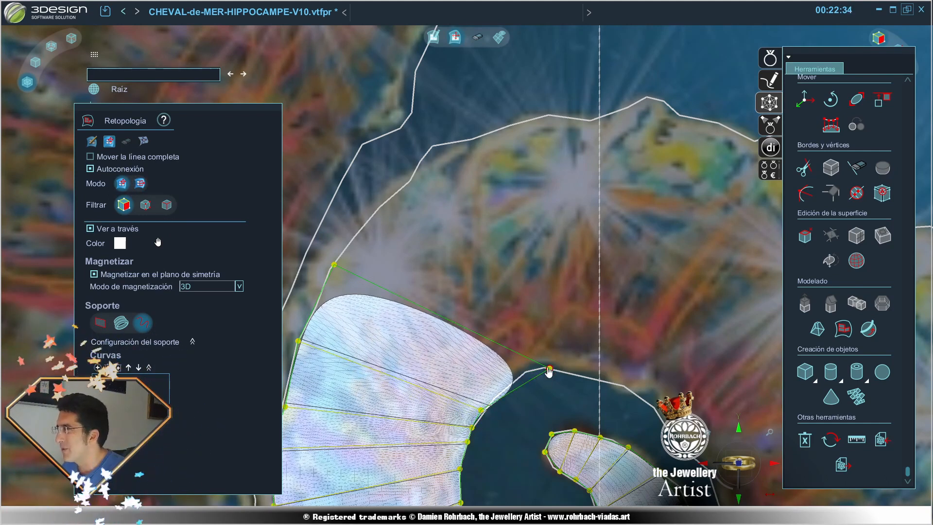
drag(549, 369, 505, 392)
scroll(523, 391, down, 3)
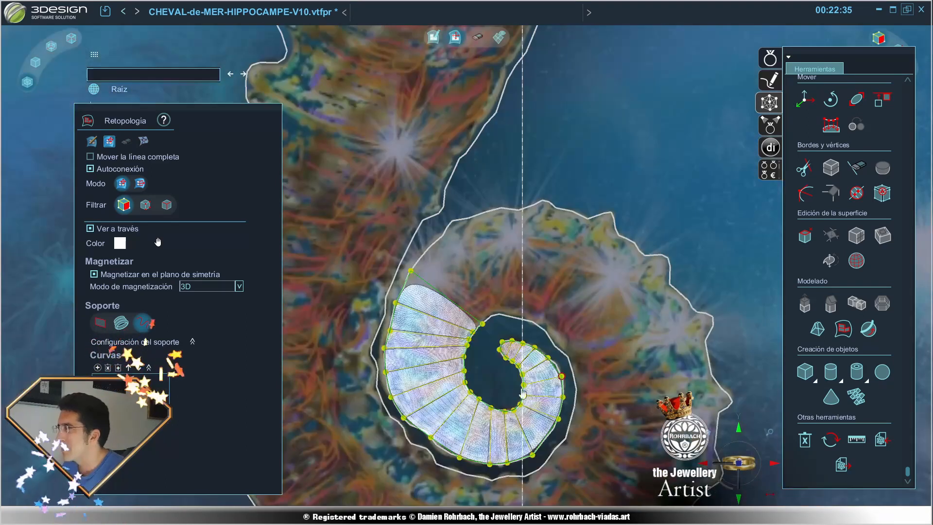
scroll(524, 393, up, 5)
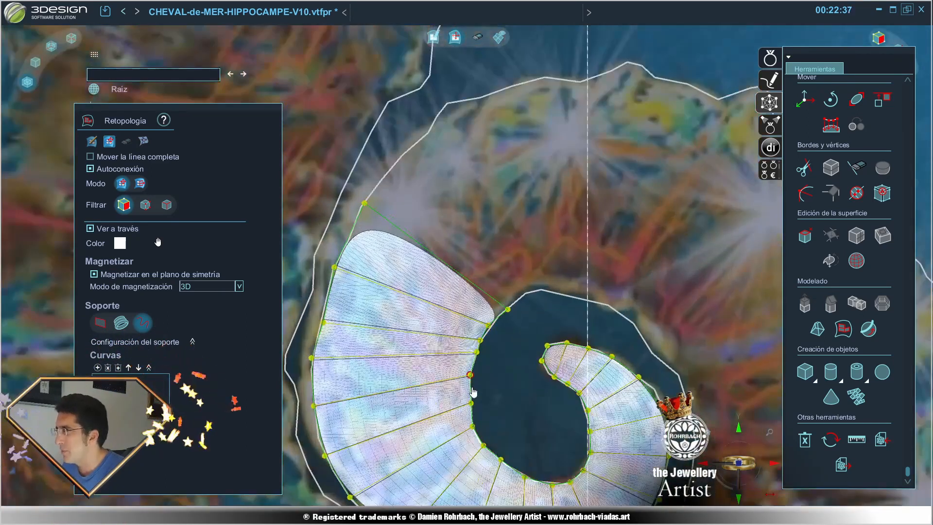
drag(470, 375, 470, 389)
drag(477, 352, 500, 322)
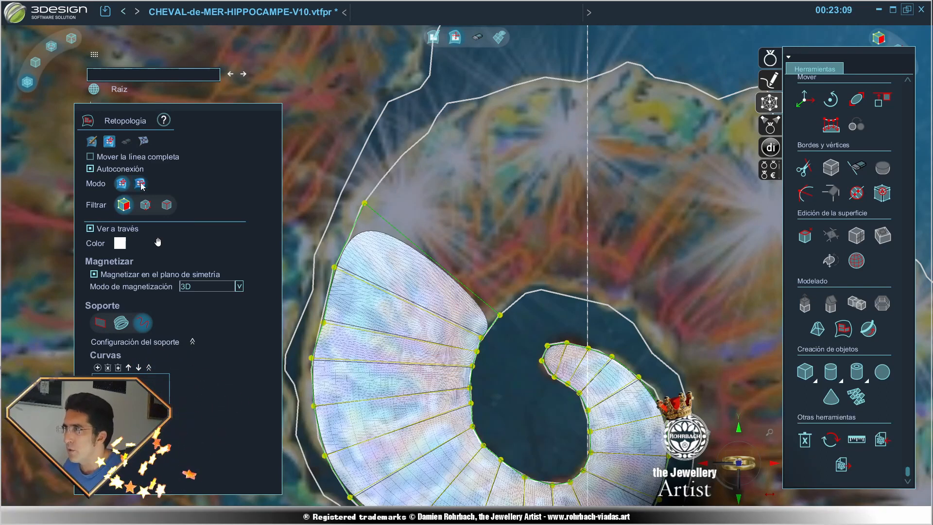
Step: Extend the strip with further quads toward the top of the tail curl and pull their inner points back along the outline
drag(439, 266, 487, 197)
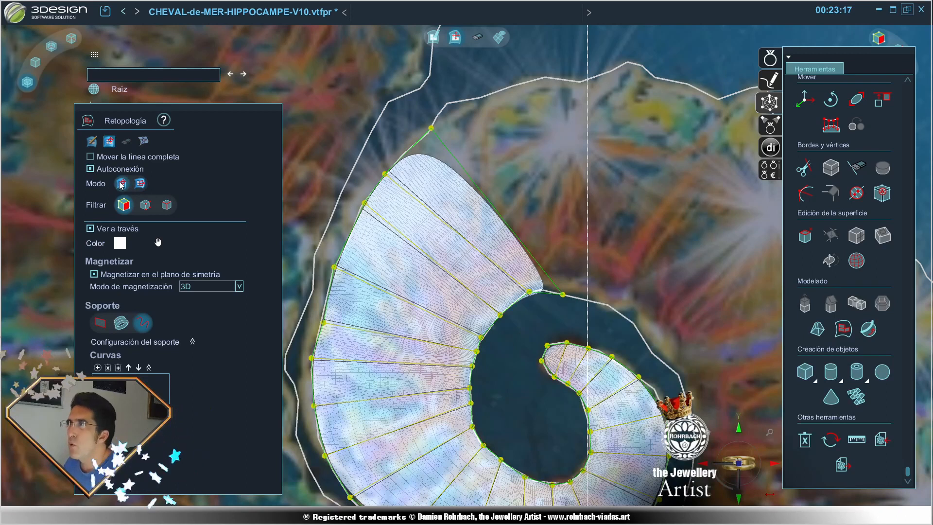
drag(500, 319, 491, 325)
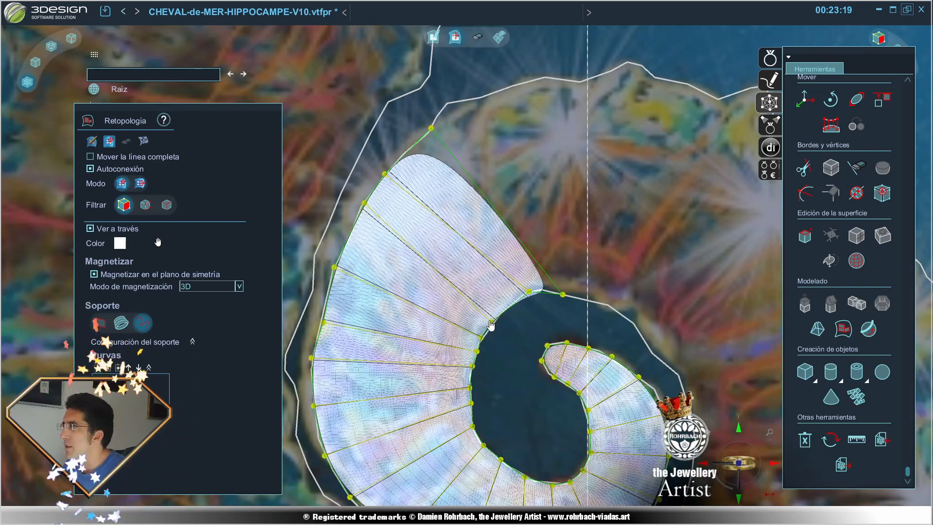
drag(528, 292, 507, 309)
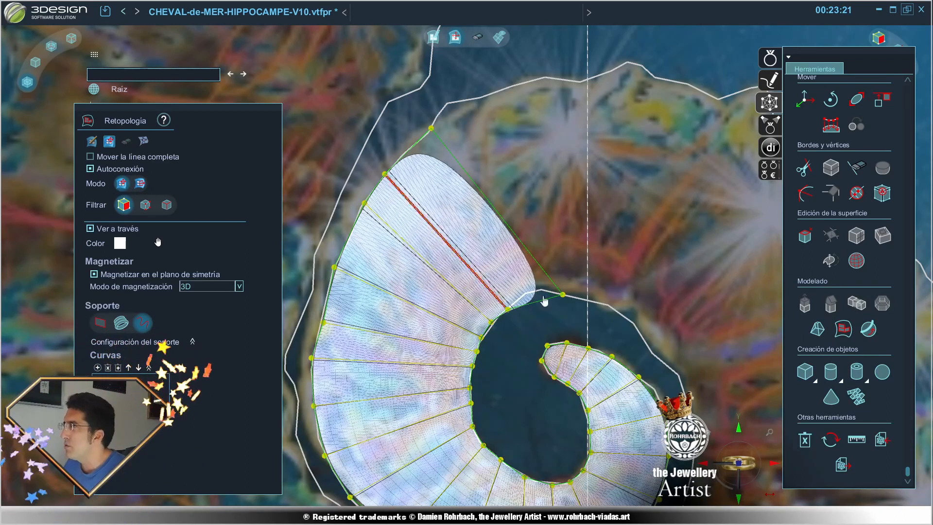
drag(563, 295, 534, 289)
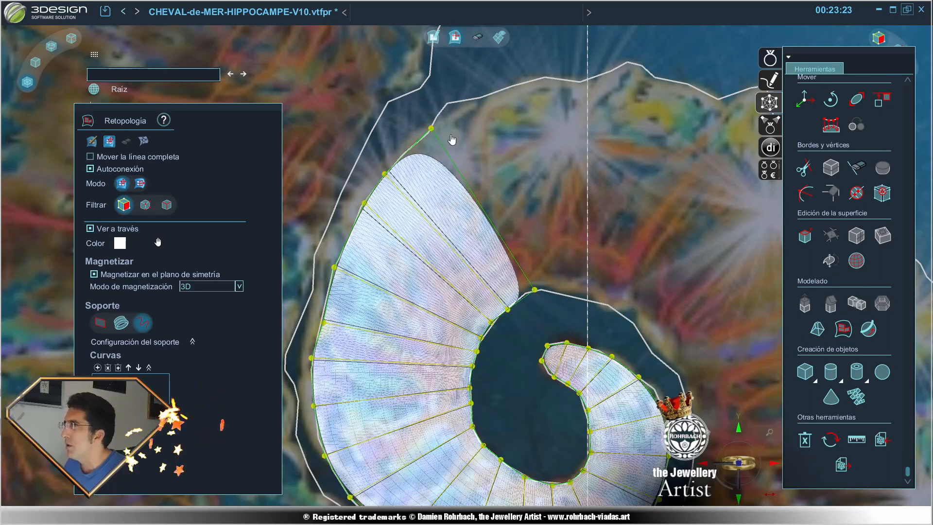
Step: Slide the outer-edge points of the latest tail quads forward along the outline to widen their spacing
drag(431, 128, 448, 103)
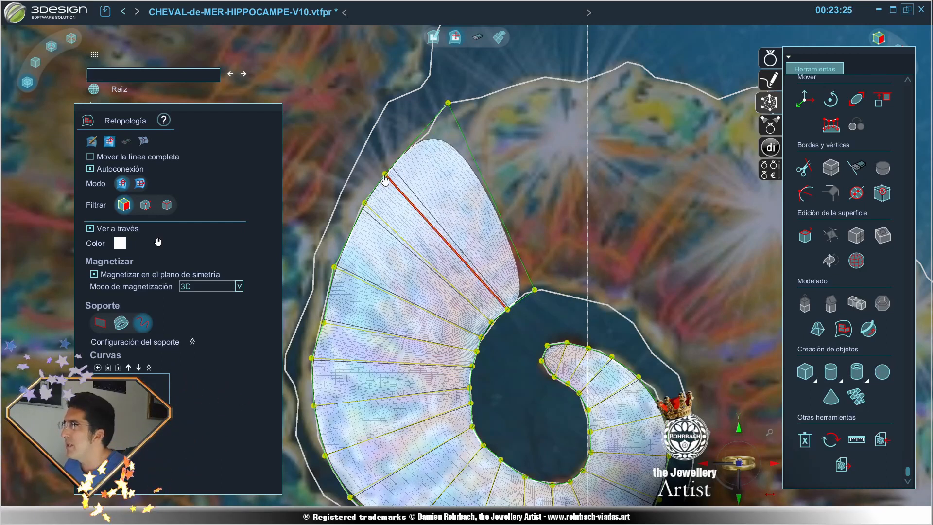
drag(386, 173, 401, 157)
drag(365, 210, 371, 204)
drag(345, 262, 352, 250)
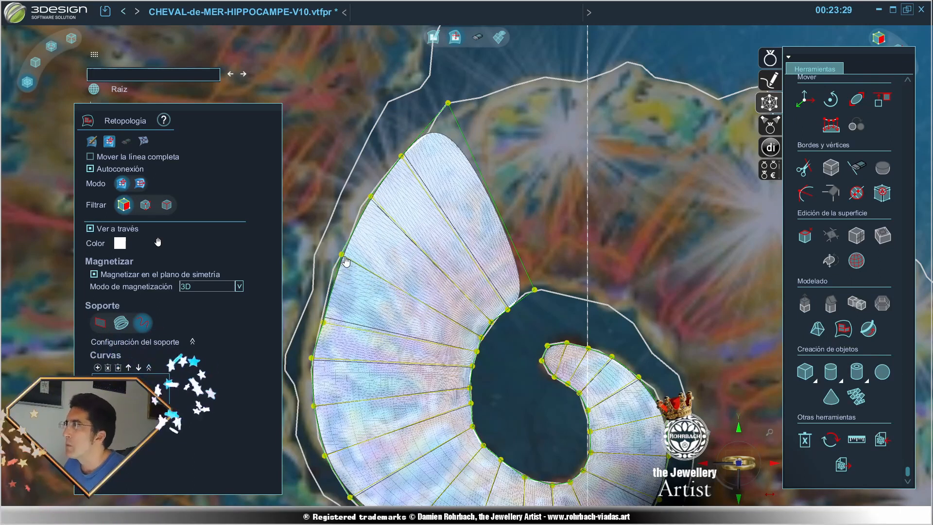
drag(329, 327, 331, 312)
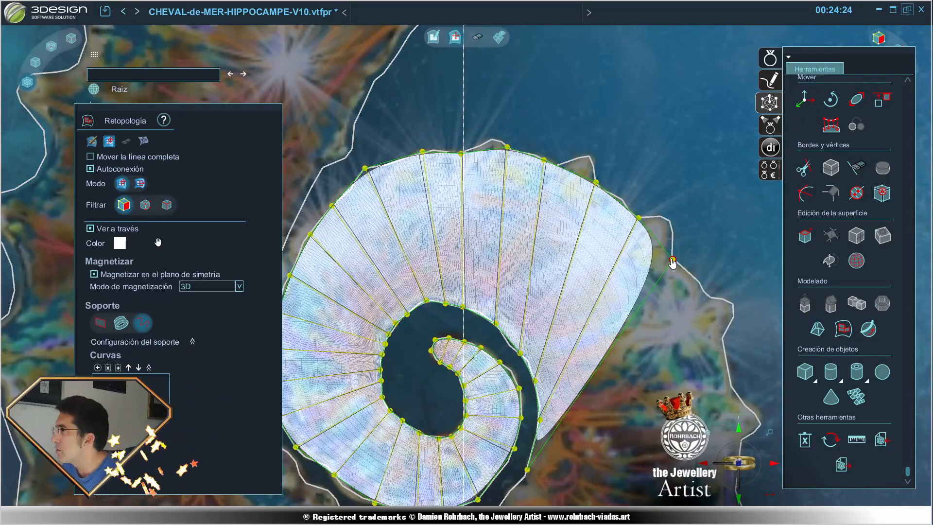
Step: Spread the outer-edge points of the newest quads along the spiky outer side of the tail curl
drag(672, 259, 721, 346)
drag(639, 218, 695, 277)
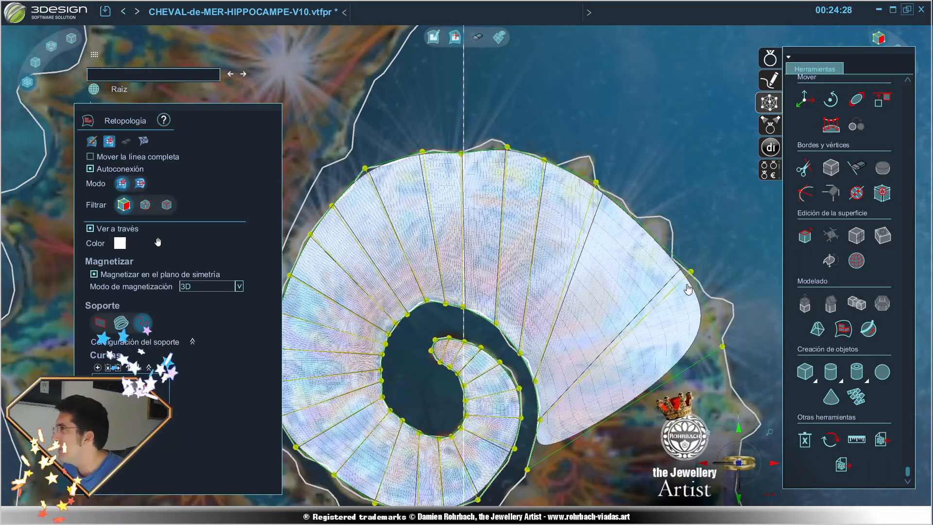
drag(597, 184, 633, 216)
drag(557, 169, 583, 160)
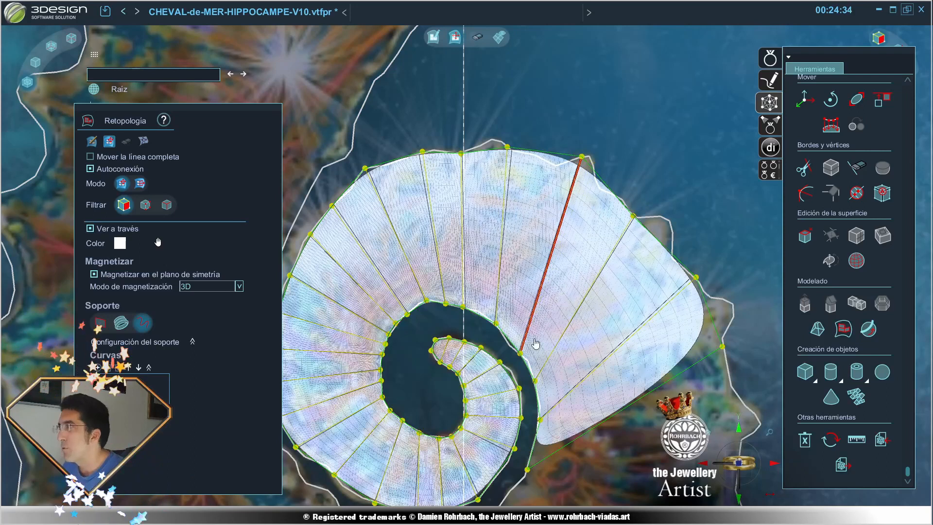
Step: Slide the matching inner-edge points back along the inner outline so the quads fan out across the thick tail section
drag(521, 354, 513, 349)
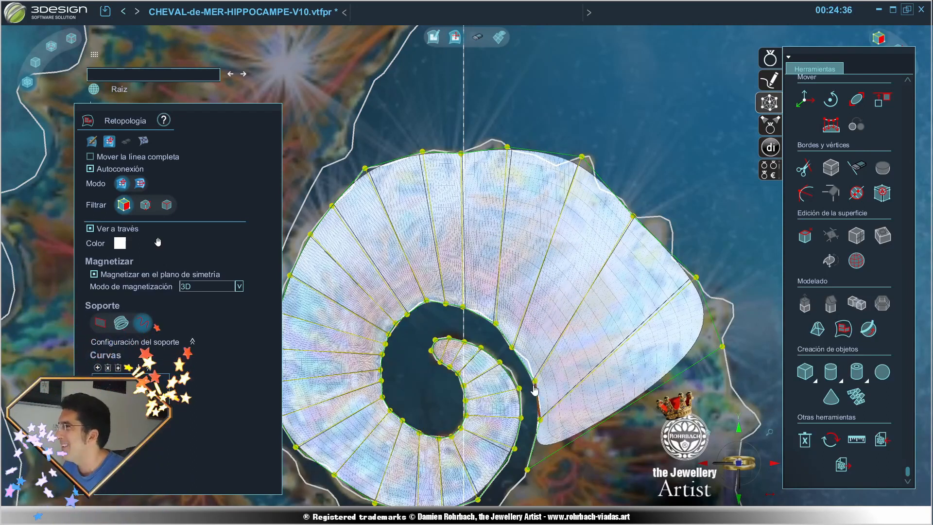
drag(534, 384, 531, 370)
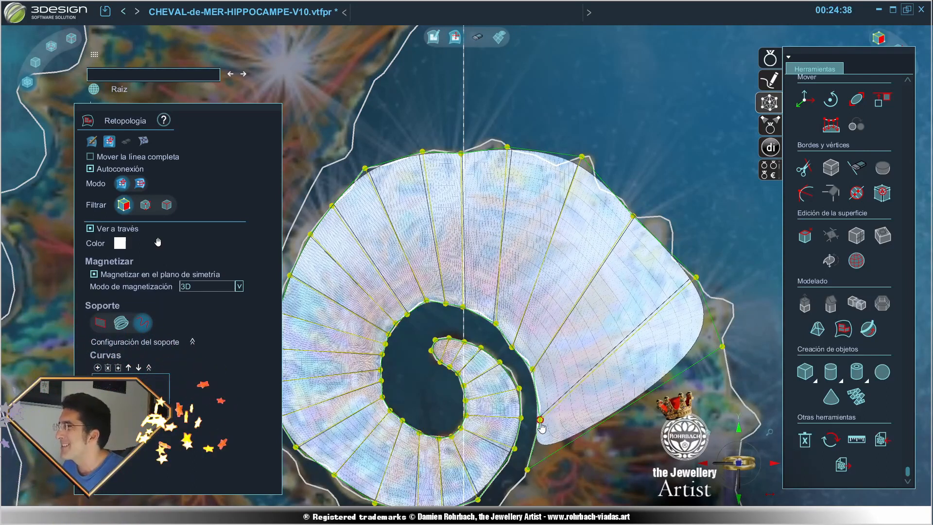
drag(540, 421, 537, 406)
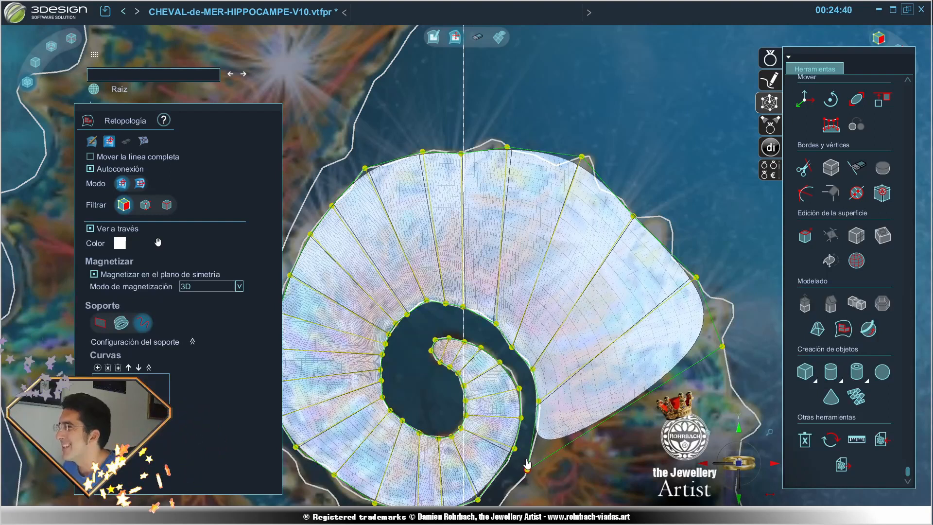
drag(528, 471, 539, 437)
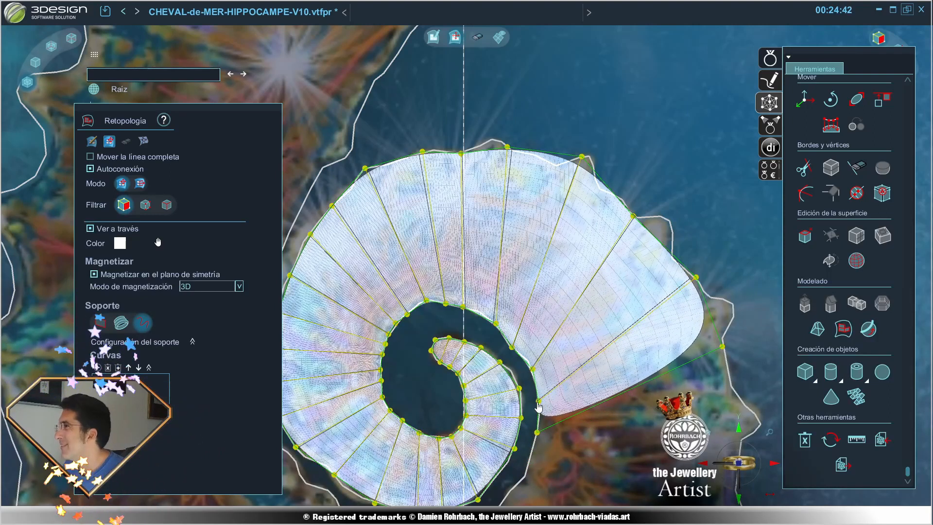
drag(538, 400, 537, 393)
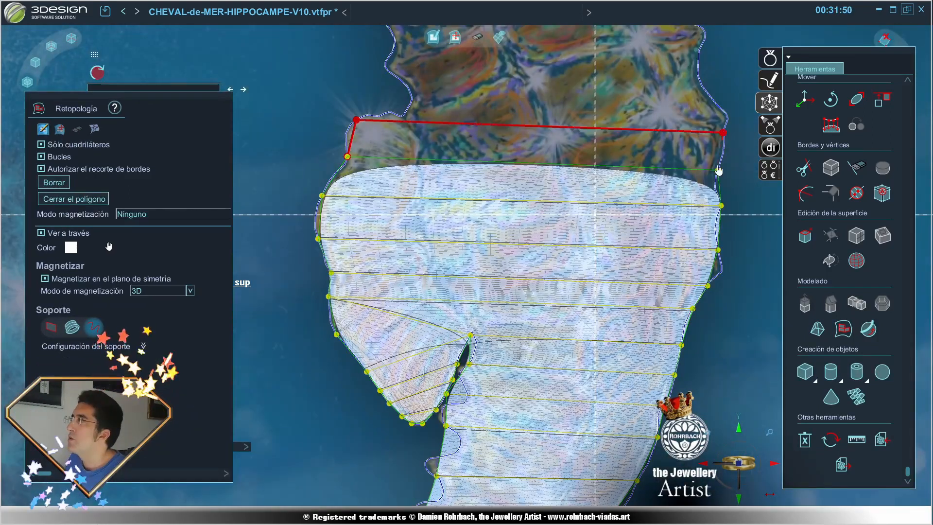
Step: Draw further quads across the seahorse's body above the fin, placing their corners on the outline up past the notch toward the neck
click(717, 170)
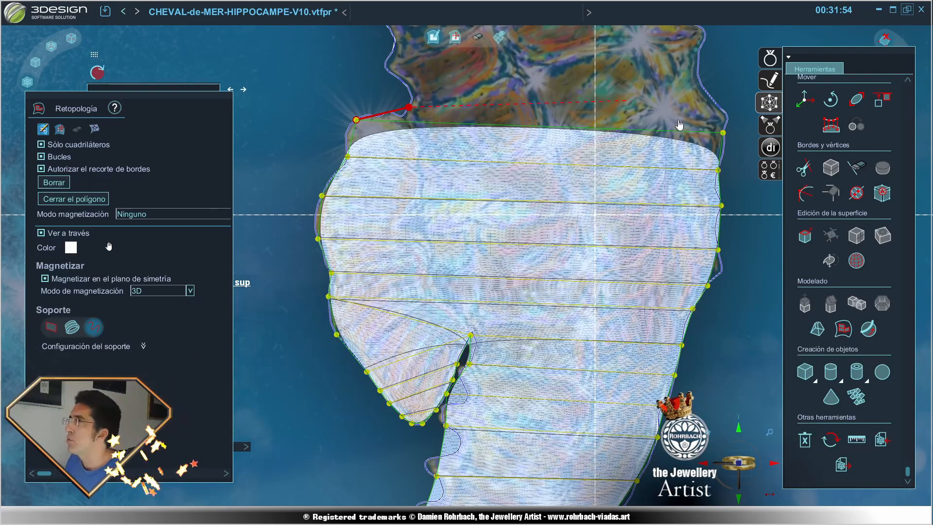
click(726, 113)
click(723, 133)
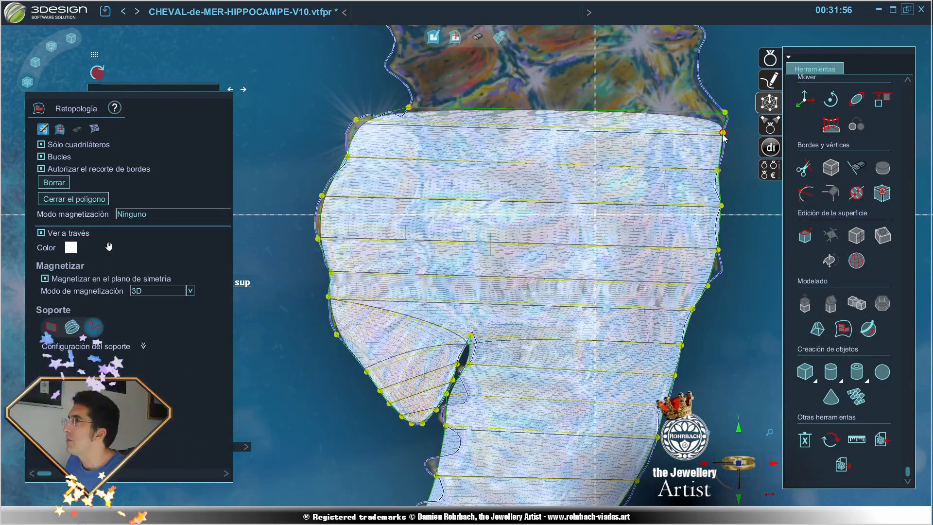
click(406, 85)
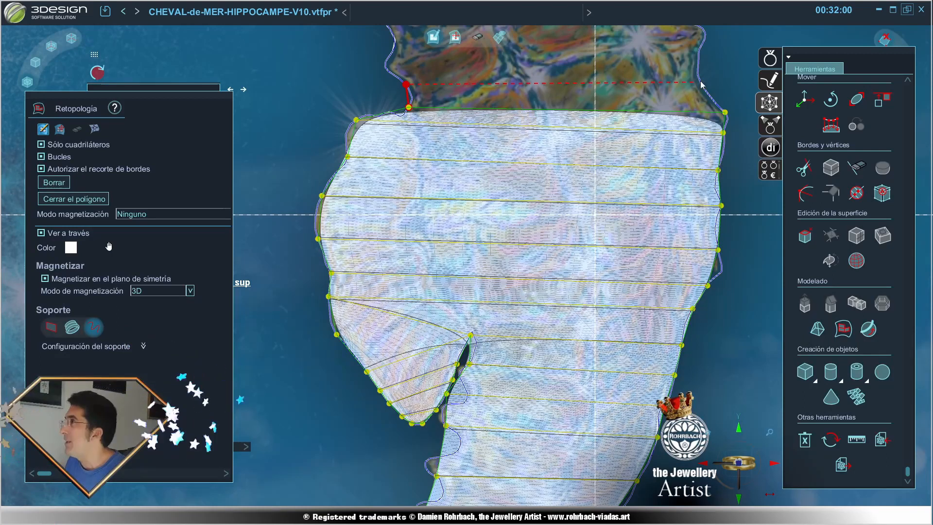
click(724, 113)
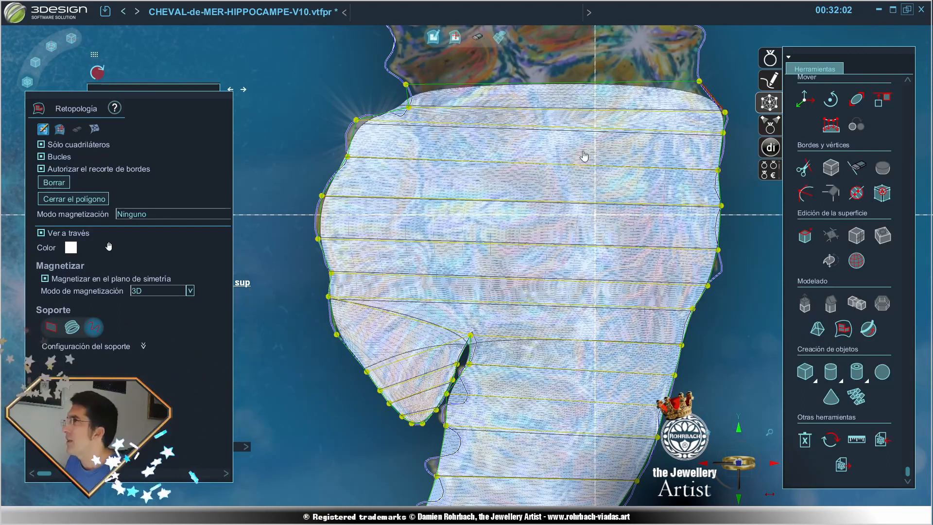
middle_click(558, 65)
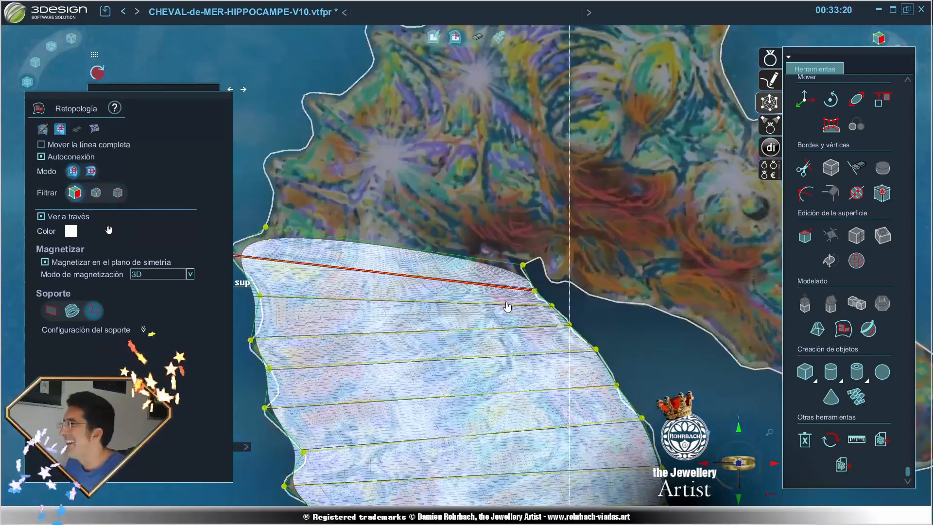
scroll(561, 140, up, 3)
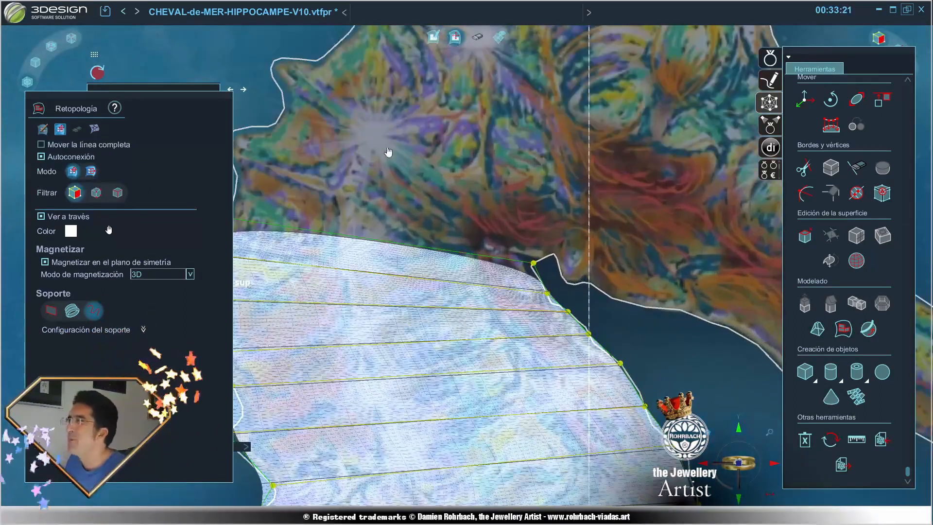
Step: Draw the next quad across the seahorse's neck, from the spiky back edge to the notch beneath the head
scroll(562, 137, up, 2)
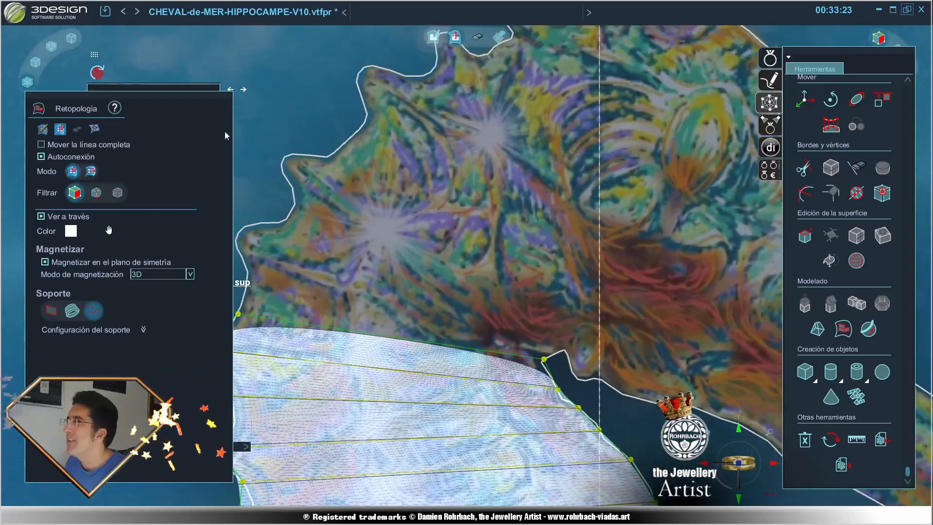
click(44, 128)
scroll(308, 310, down, 3)
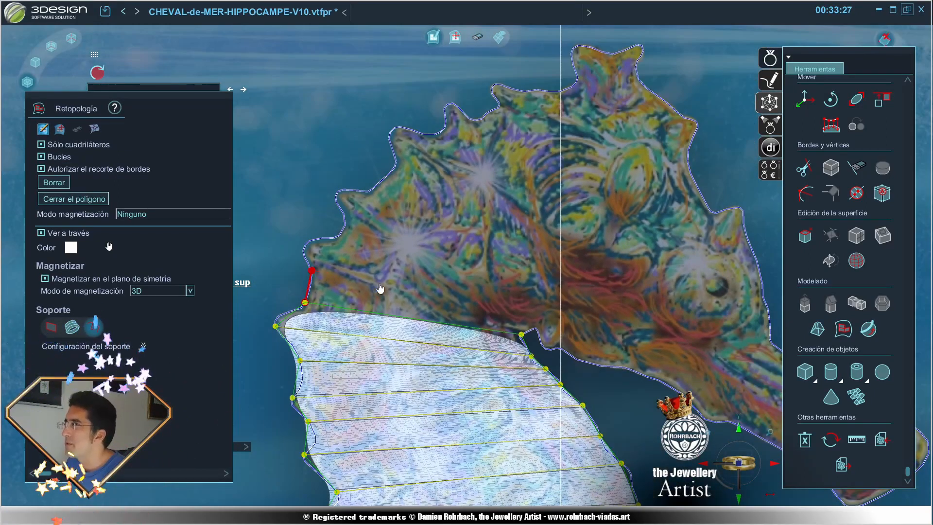
click(521, 334)
click(59, 129)
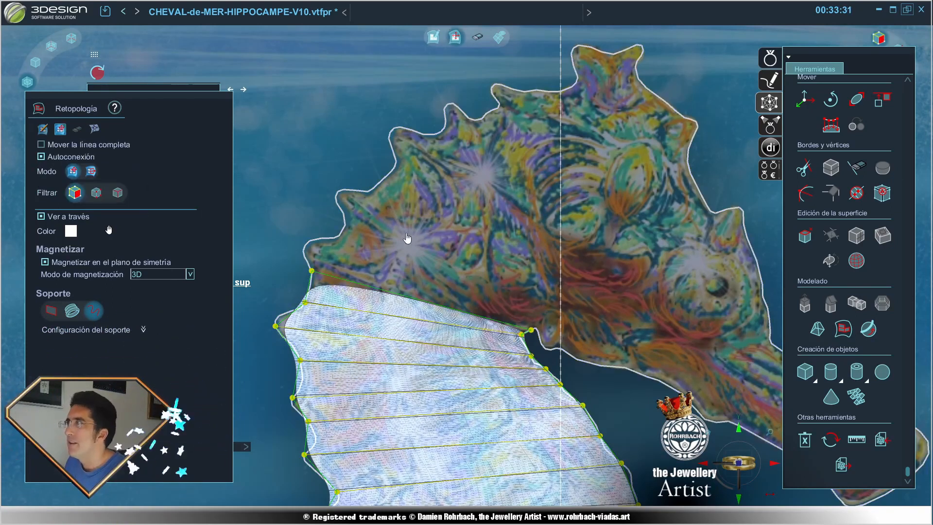
Step: Reposition the newest inner-edge points along the outline at the notch beneath the head
scroll(464, 273, up, 3)
drag(561, 382, 566, 396)
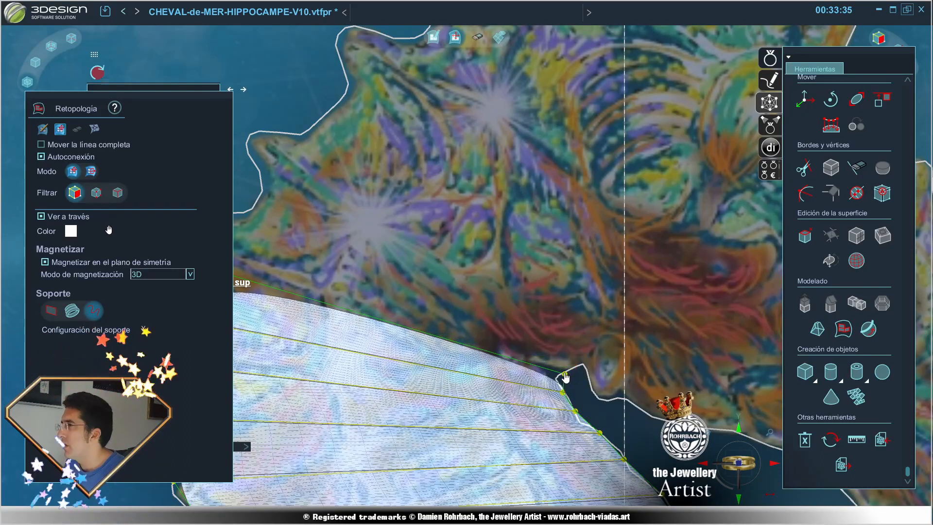
scroll(611, 372, down, 3)
scroll(612, 373, up, 2)
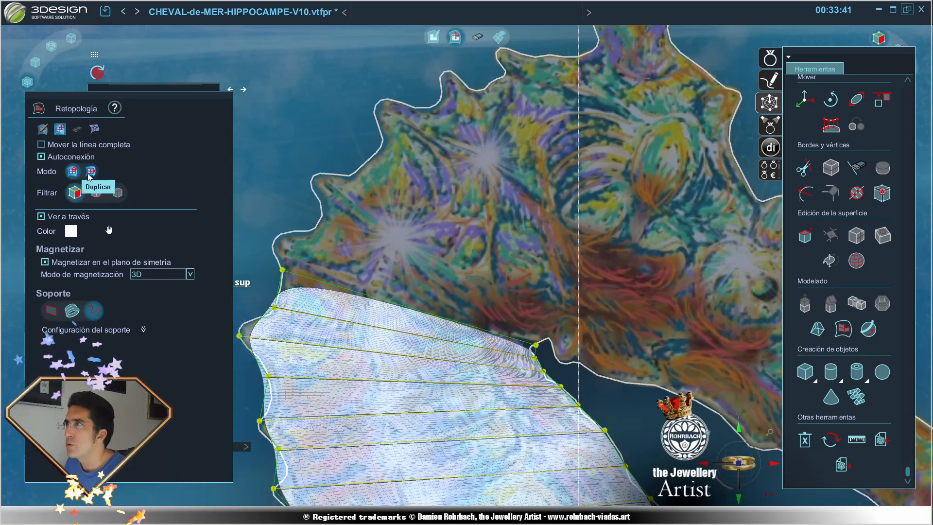
Step: Draw another quad across the neck, from the next stretch of the spiky back to the upper end of the notch
click(43, 130)
click(283, 271)
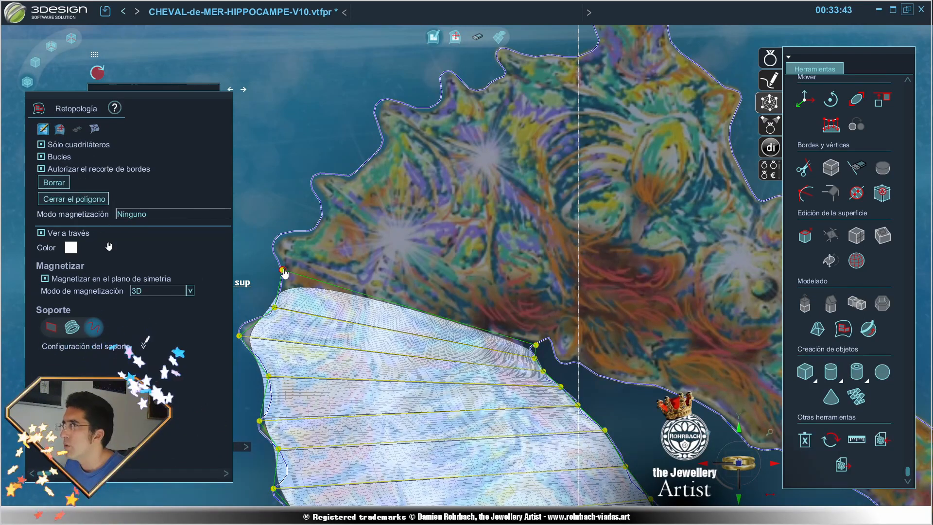
click(291, 231)
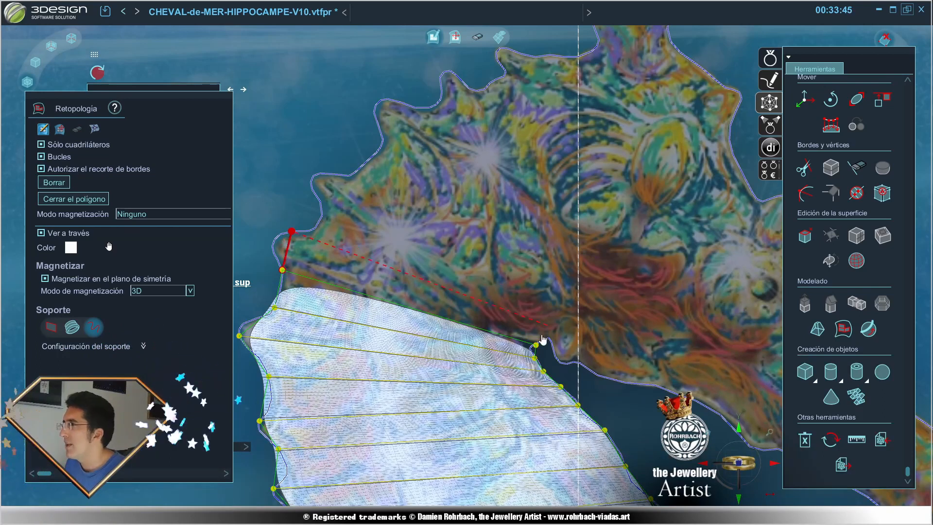
click(545, 341)
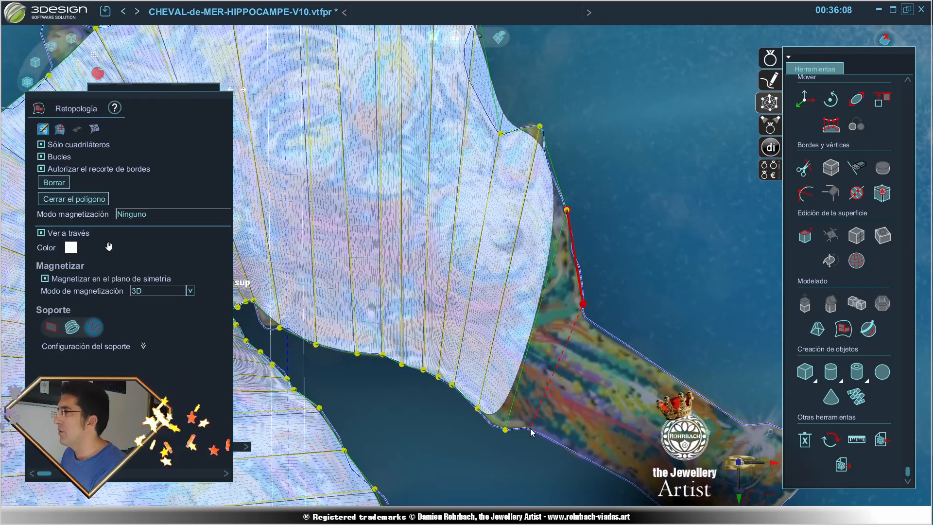
Step: Draw two quads across the front of the face where the head narrows into the snout
click(506, 430)
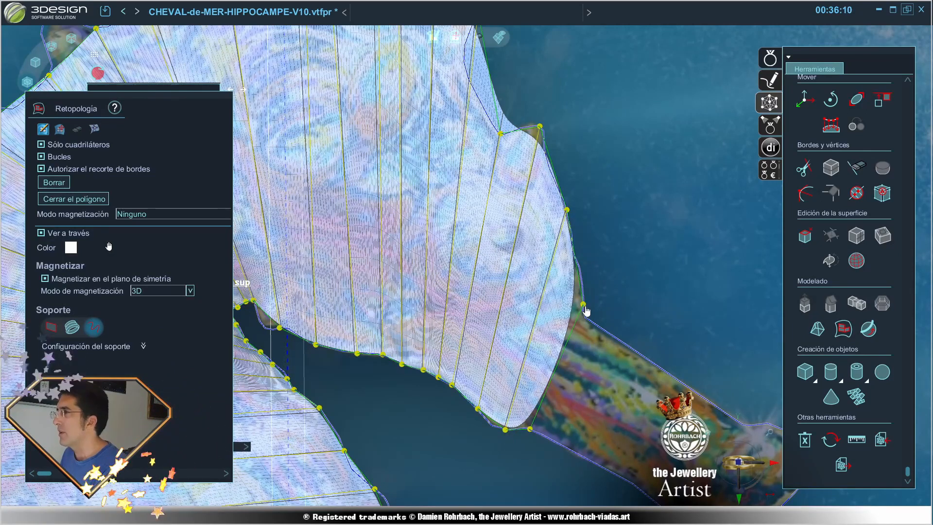
click(563, 446)
click(529, 429)
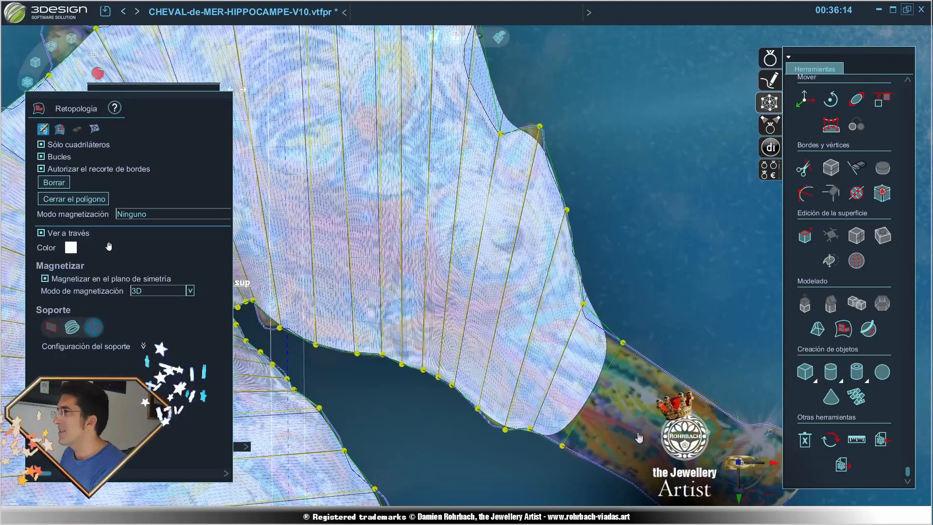
Step: Extend the mesh with two more quads along the straight part of the snout, placing their corners on both outline edges
middle_drag(695, 486, 570, 370)
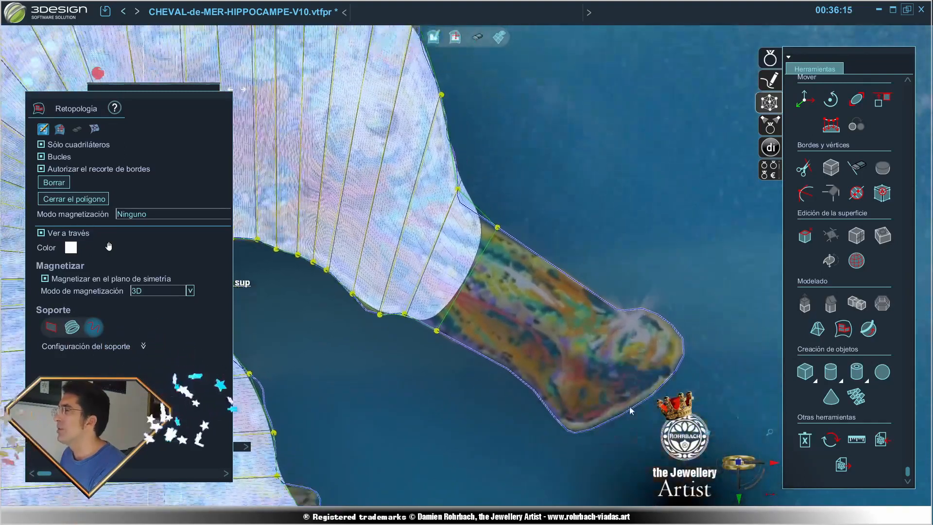
click(497, 226)
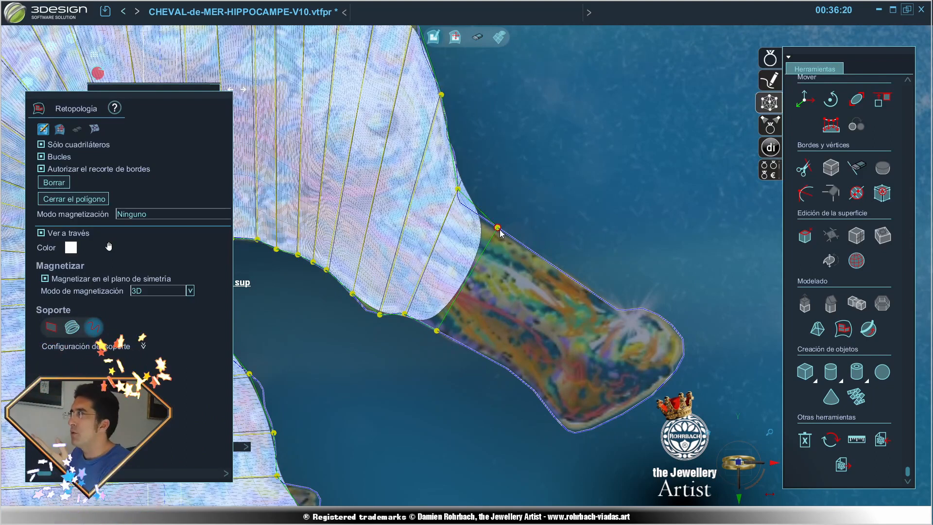
click(534, 253)
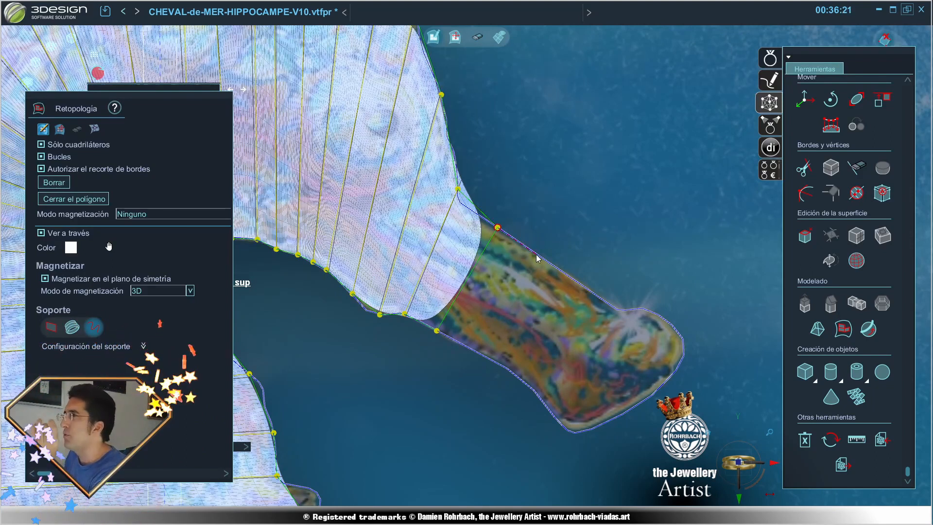
click(467, 346)
click(436, 331)
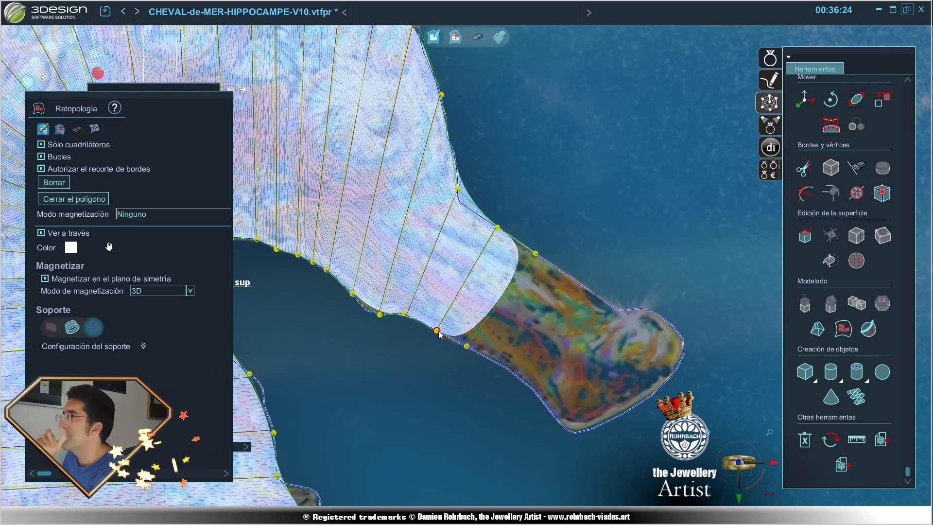
click(578, 283)
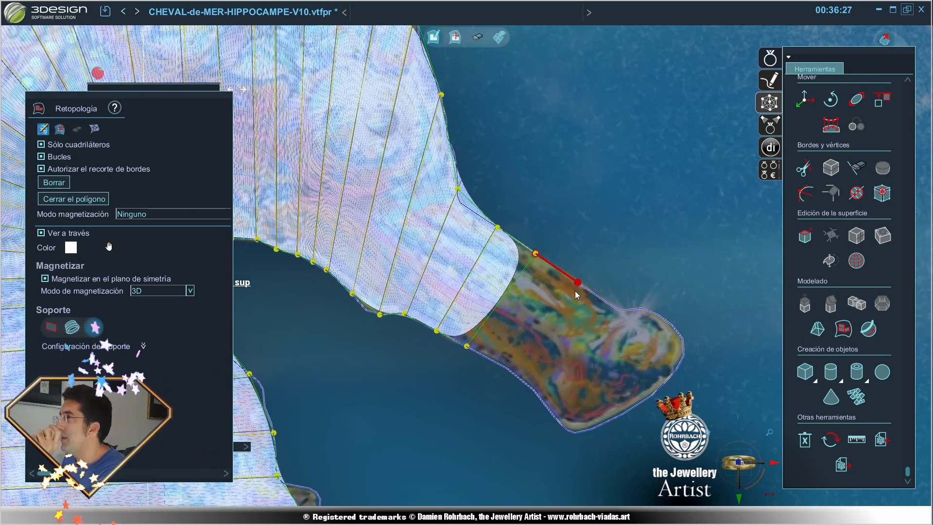
click(505, 367)
click(466, 346)
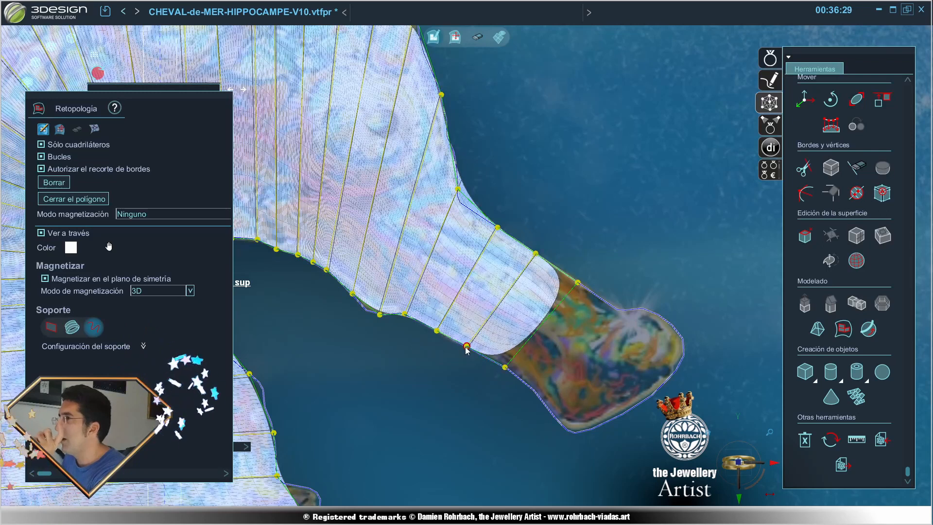
Step: Draw two quads from the end of the straight snout into its flared tip, following the outline on both sides
click(578, 282)
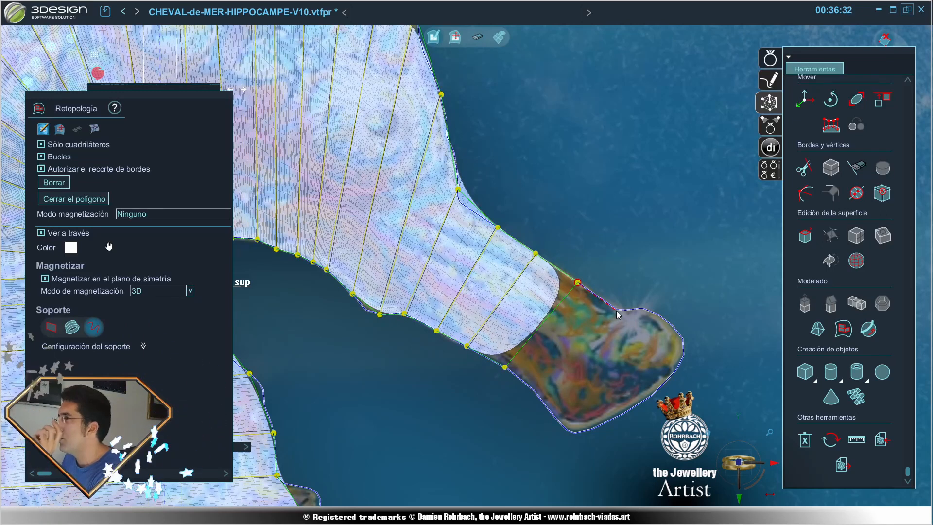
click(616, 309)
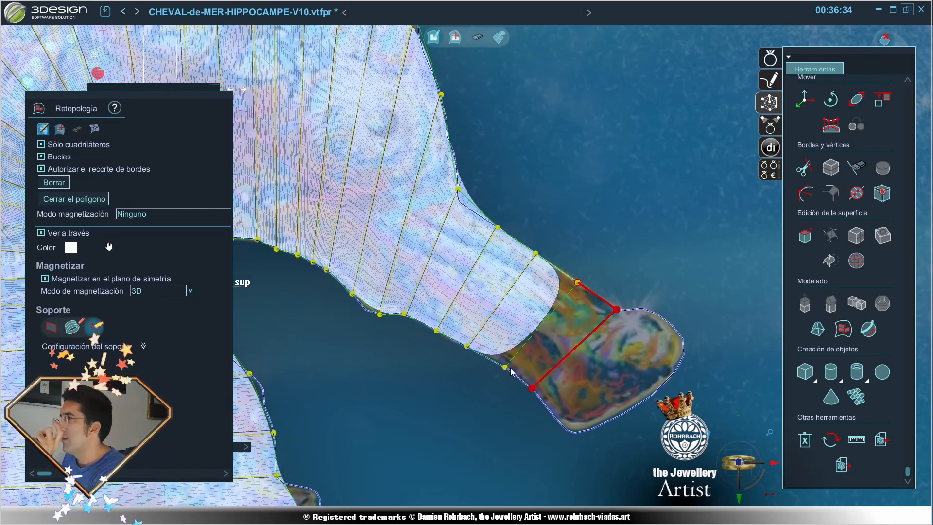
click(532, 388)
click(616, 310)
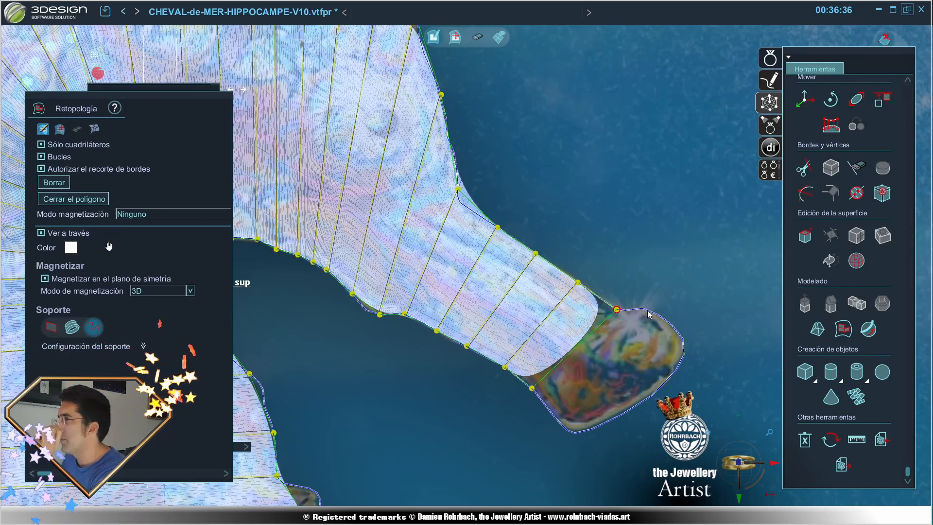
click(661, 316)
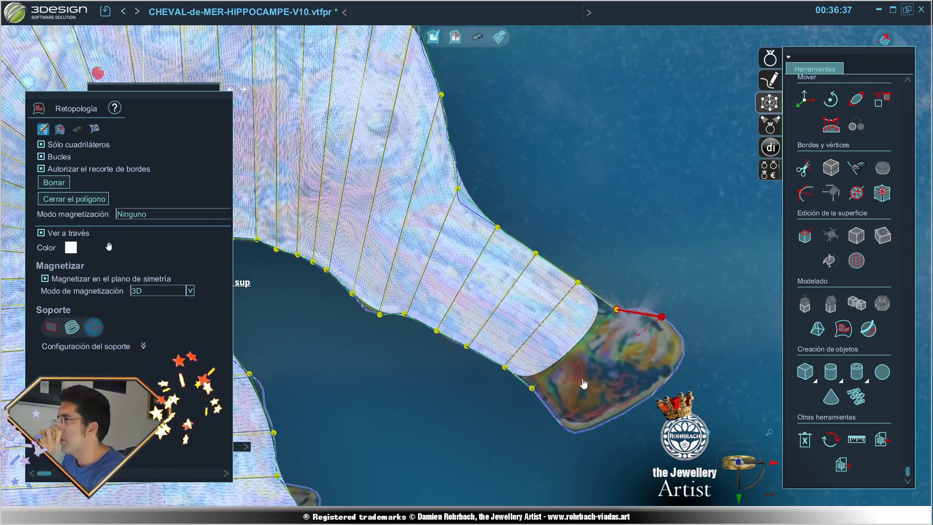
click(552, 413)
click(532, 388)
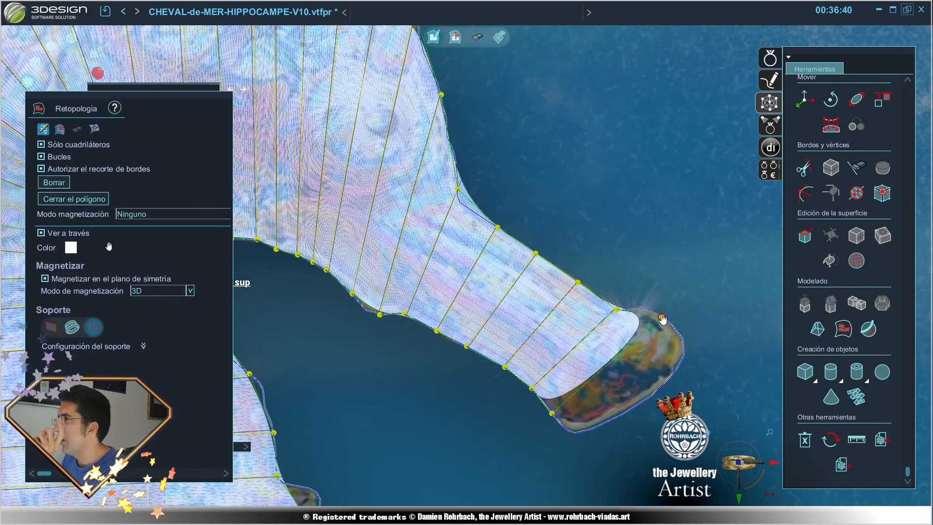
Step: Close the rounded snout tip with two narrow quads whose corners follow the end of the outline
click(661, 317)
click(682, 338)
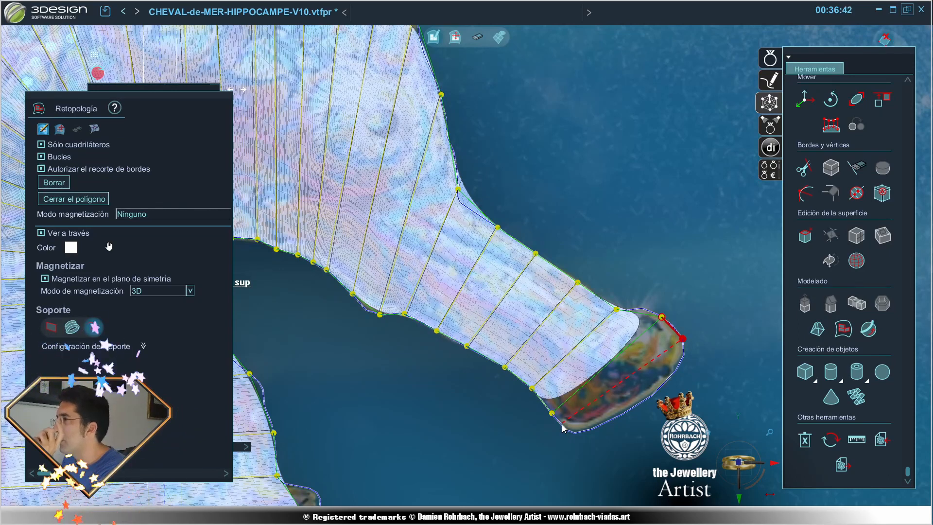
click(561, 424)
click(552, 413)
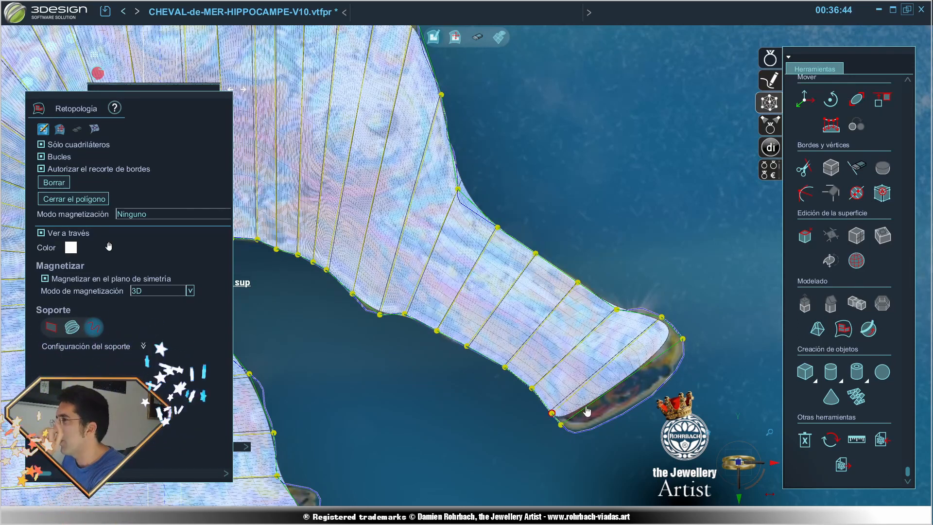
click(683, 338)
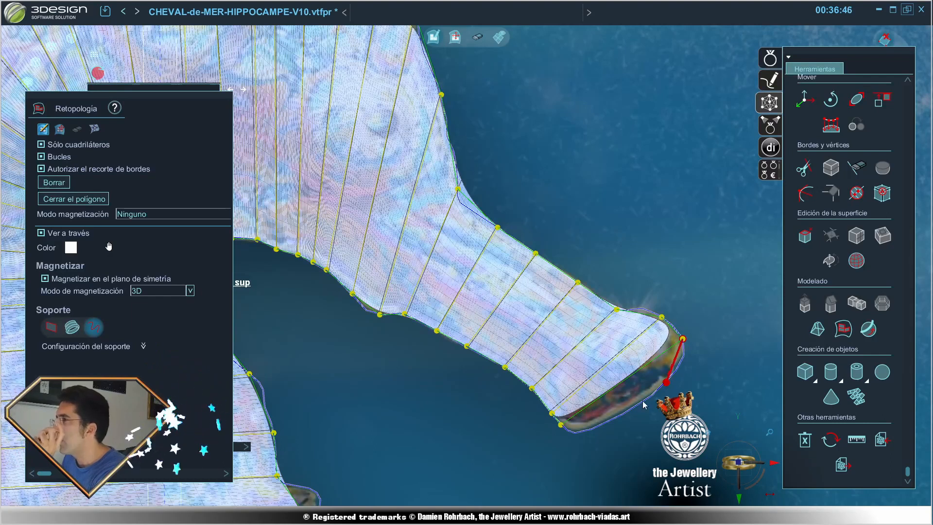
click(582, 432)
click(561, 424)
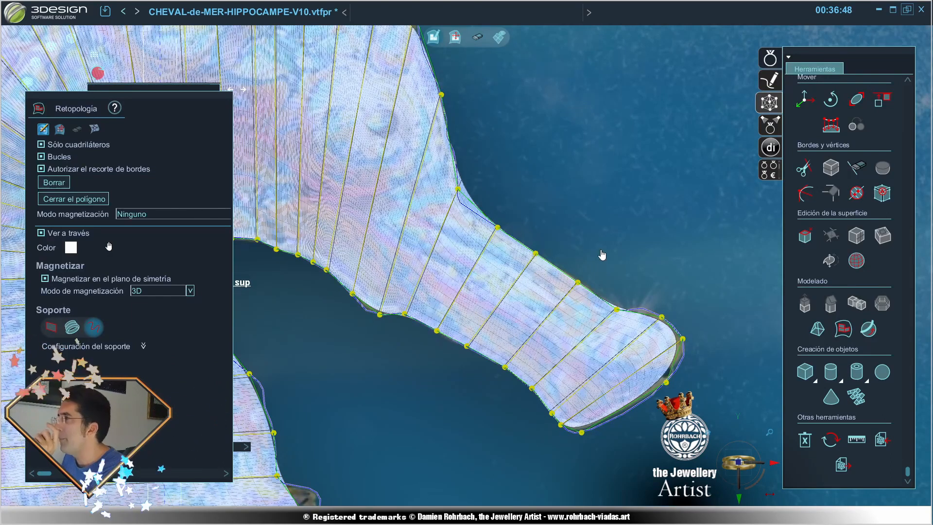
Step: Leave the retopology for normal selection and return from mesh editing to the main Pieza workspace
scroll(831, 185, up, 5)
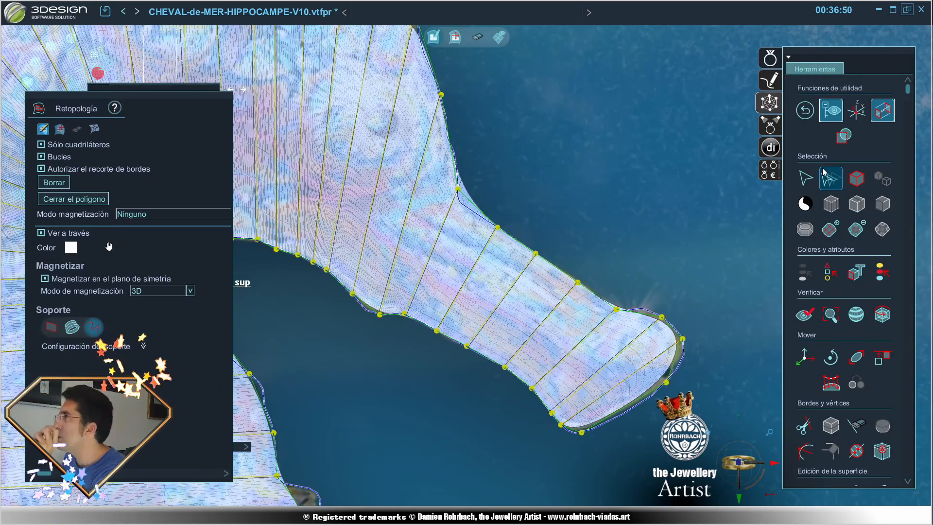
click(806, 179)
scroll(638, 259, down, 5)
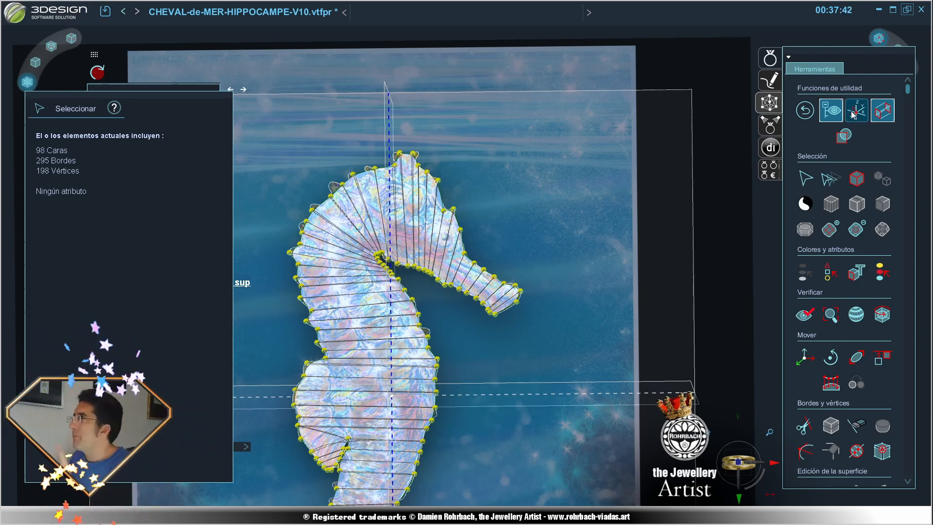
click(814, 111)
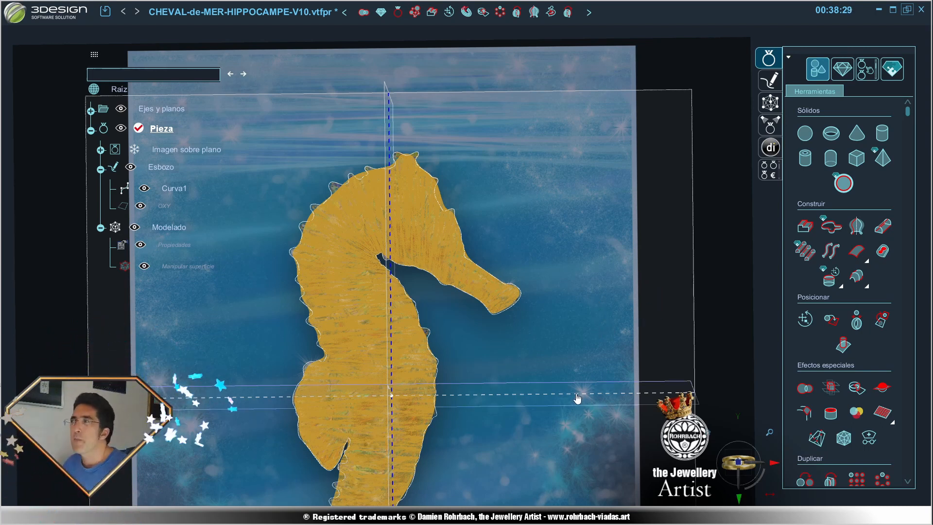
Step: Bring the Modelado seahorse surface into mesh editing as an imported object and start the Retopologia tool on it
click(738, 462)
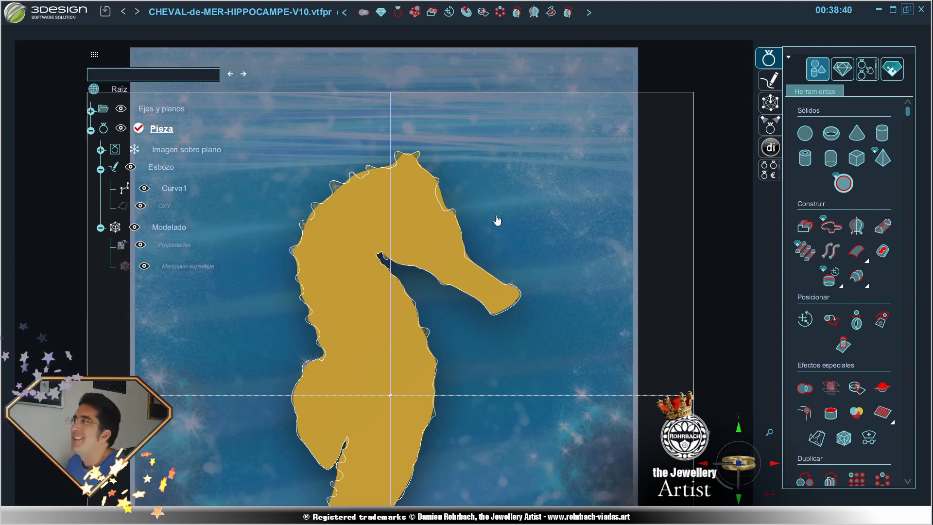
scroll(498, 213, up, 4)
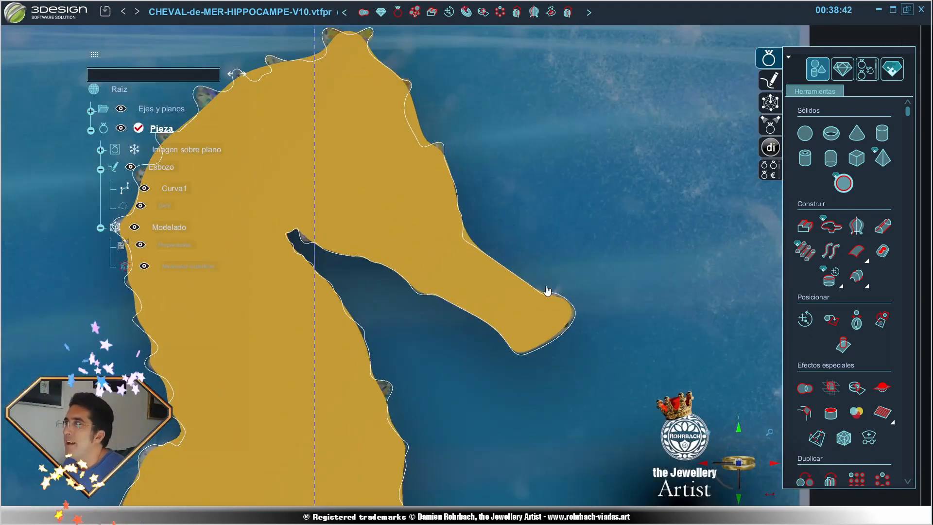
scroll(578, 296, down, 5)
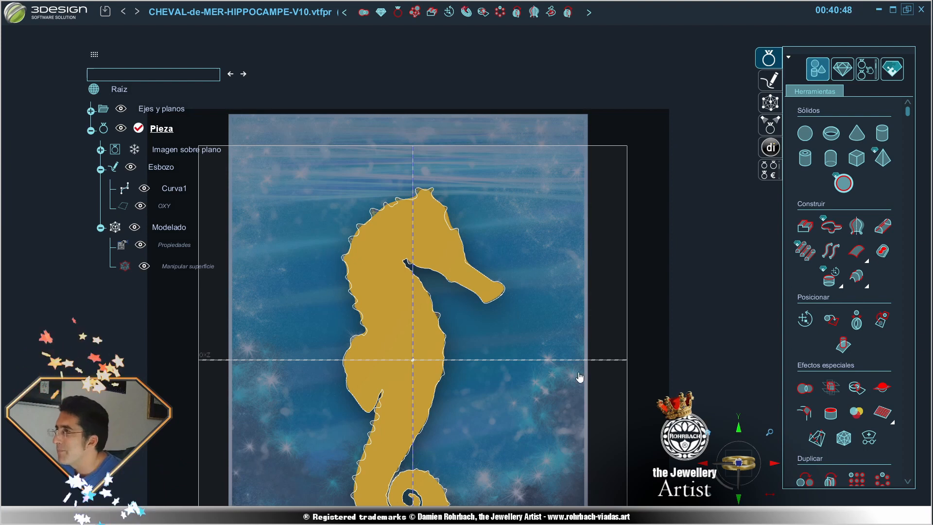
scroll(569, 377, up, 3)
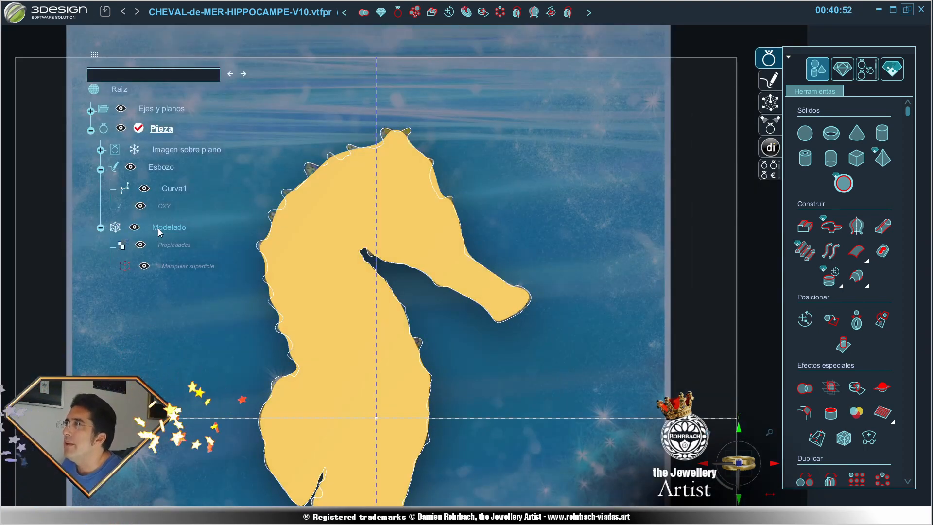
click(346, 233)
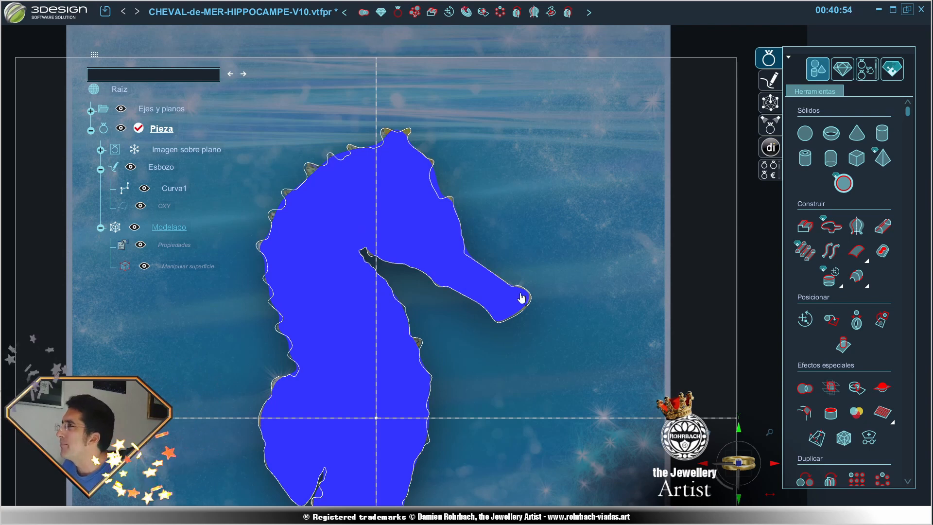
scroll(556, 362, down, 3)
scroll(427, 343, up, 3)
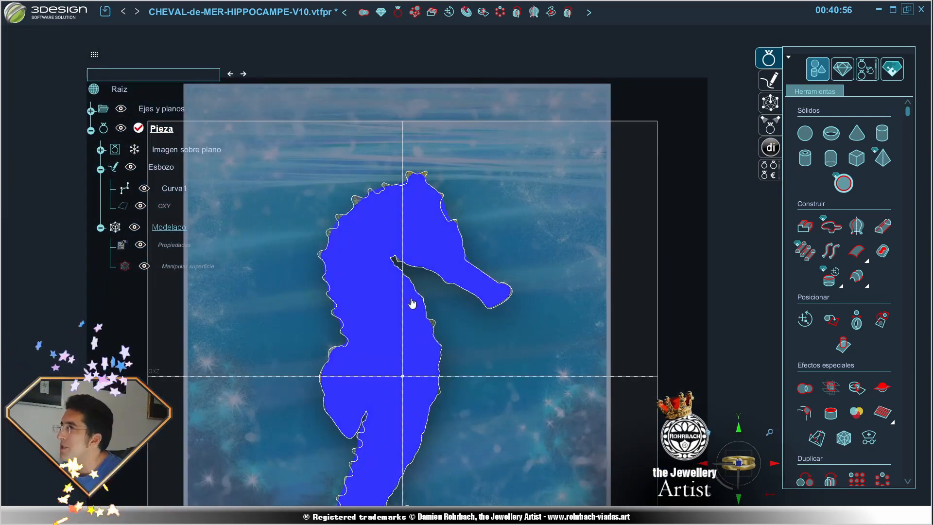
click(769, 103)
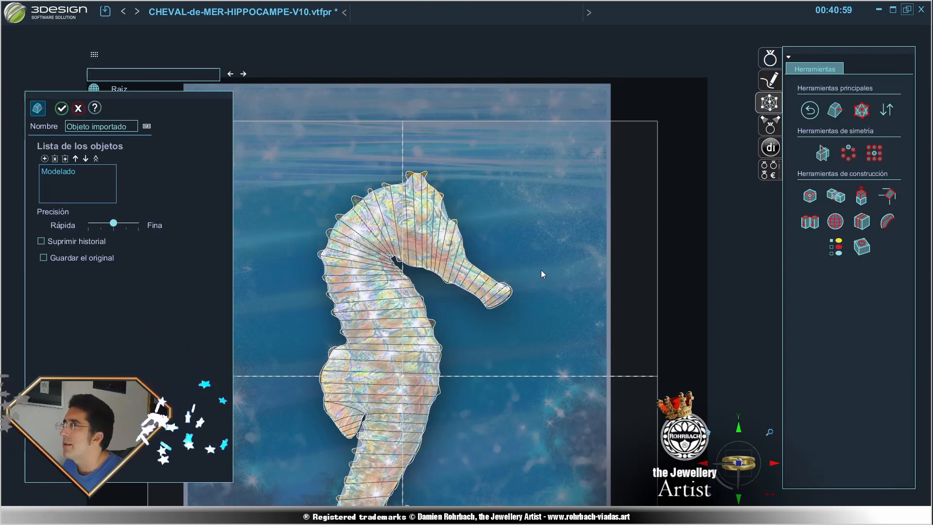
click(869, 117)
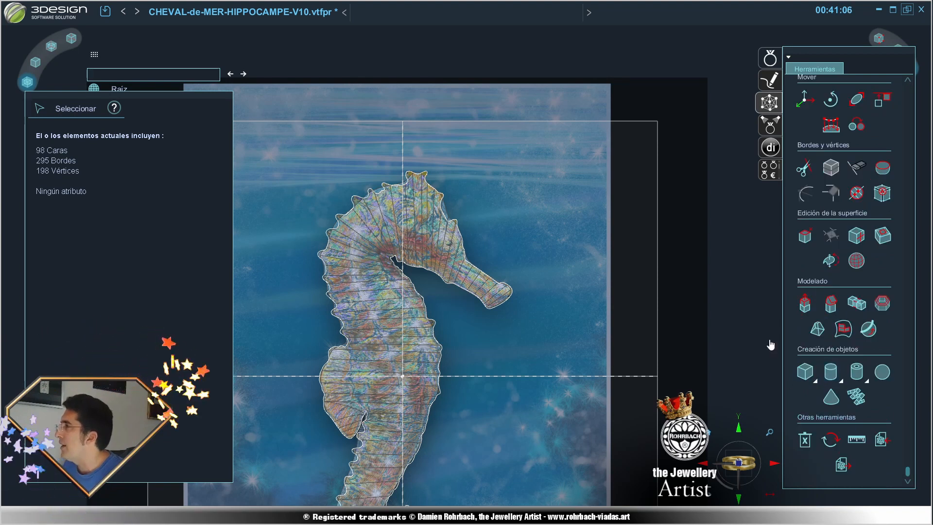
click(842, 328)
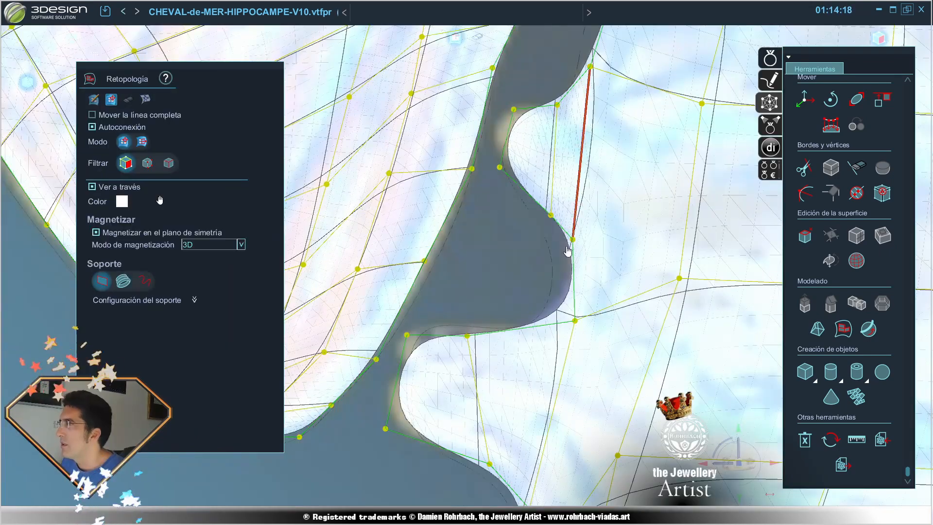
Step: Move the edge vertices between the second and third spines below the belly inward so the mesh follows the curved notch
scroll(568, 251, down, 6)
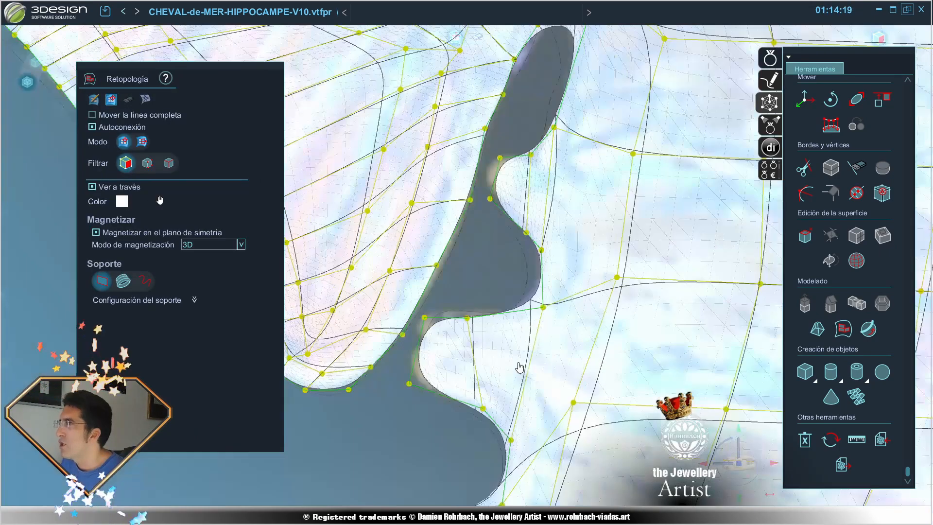
scroll(433, 412, up, 6)
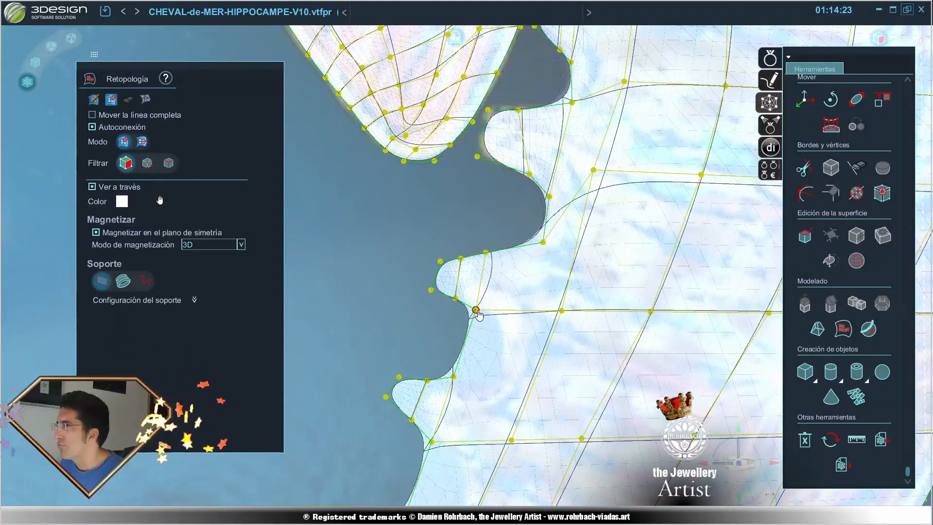
drag(475, 309, 505, 315)
drag(453, 376, 494, 383)
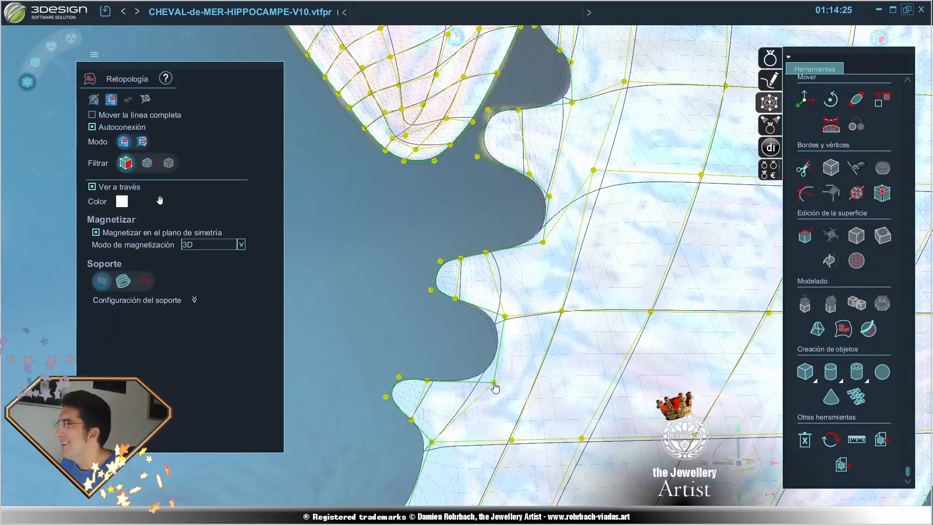
drag(505, 317, 504, 330)
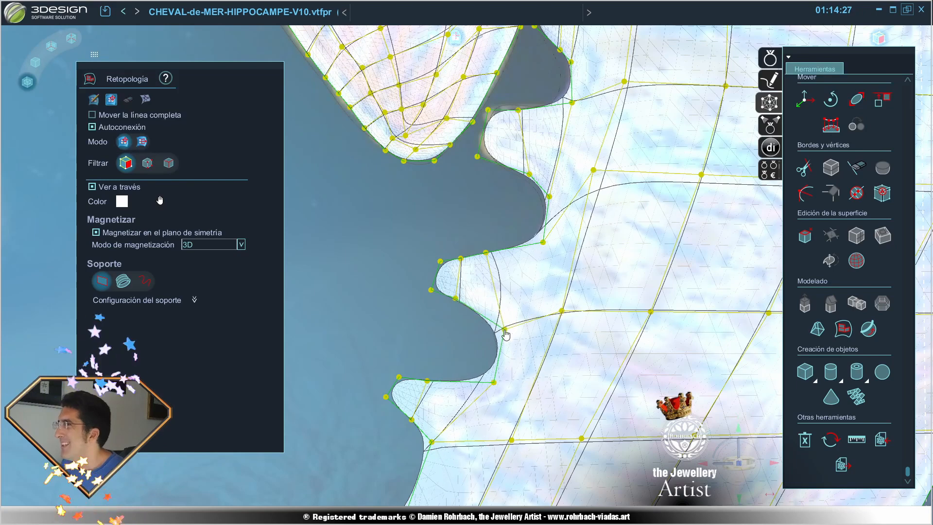
Step: Pull the two edge vertices in the notch between the third and fourth spines inward to deepen the curve
scroll(517, 339, down, 6)
scroll(433, 385, up, 2)
scroll(434, 387, up, 5)
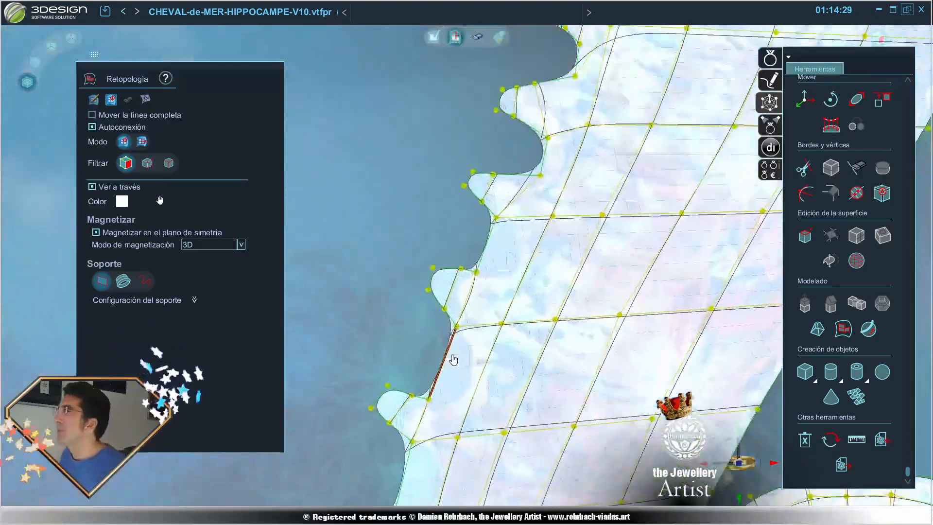
drag(539, 104, 571, 127)
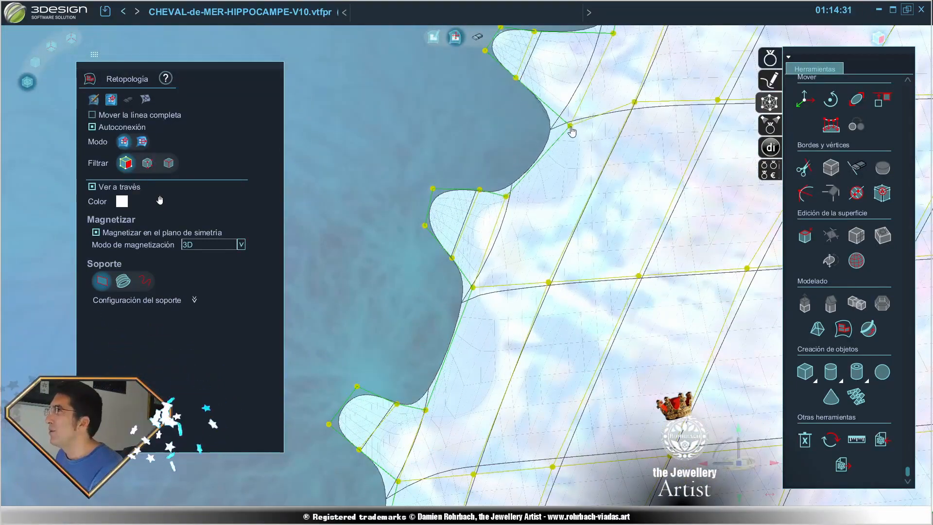
drag(511, 198, 558, 210)
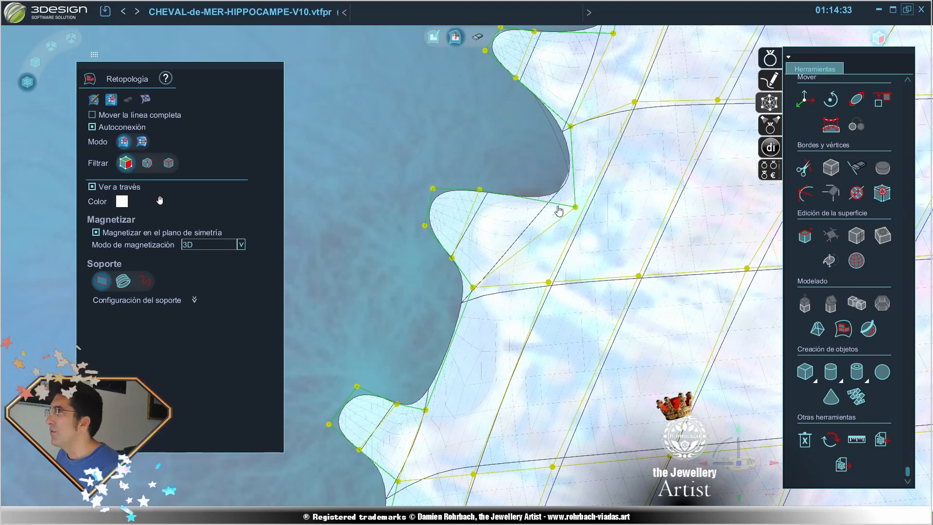
Step: Shift the fourth spine's vertices inward to follow the outline and deepen the notch between it and the fifth spine
drag(482, 194, 527, 200)
drag(432, 189, 480, 196)
drag(425, 226, 438, 229)
drag(452, 260, 498, 332)
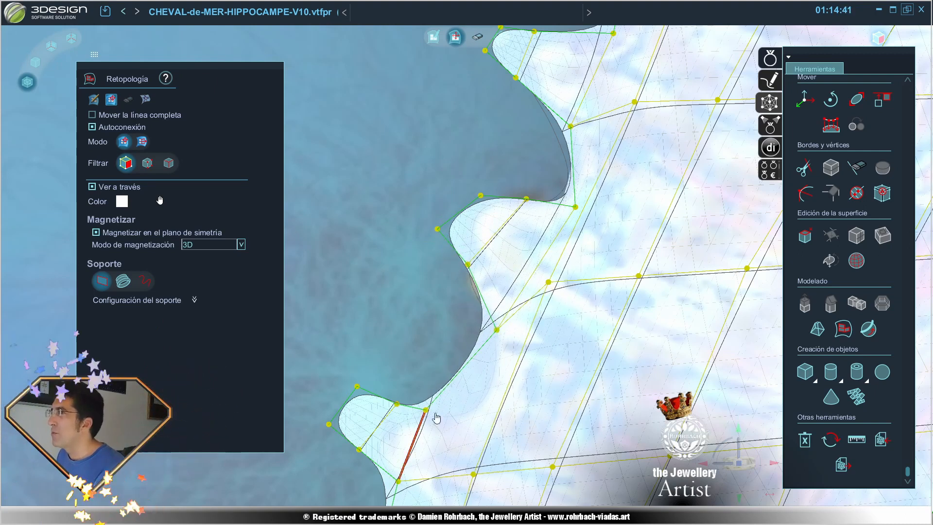
drag(426, 412, 470, 428)
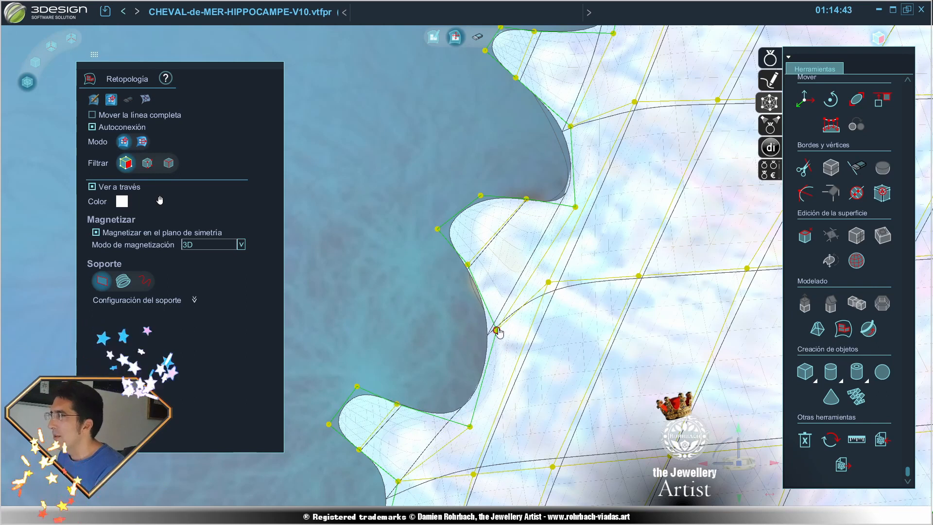
drag(497, 331, 498, 361)
Step: Reshape the fifth spine by moving its tip and base vertices inward to match the image outline
scroll(501, 367, down, 5)
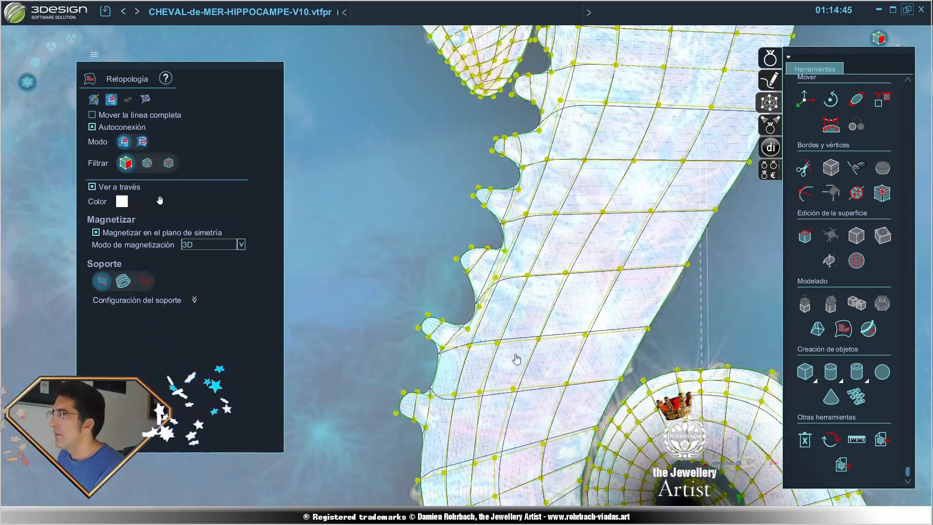
scroll(425, 382, up, 6)
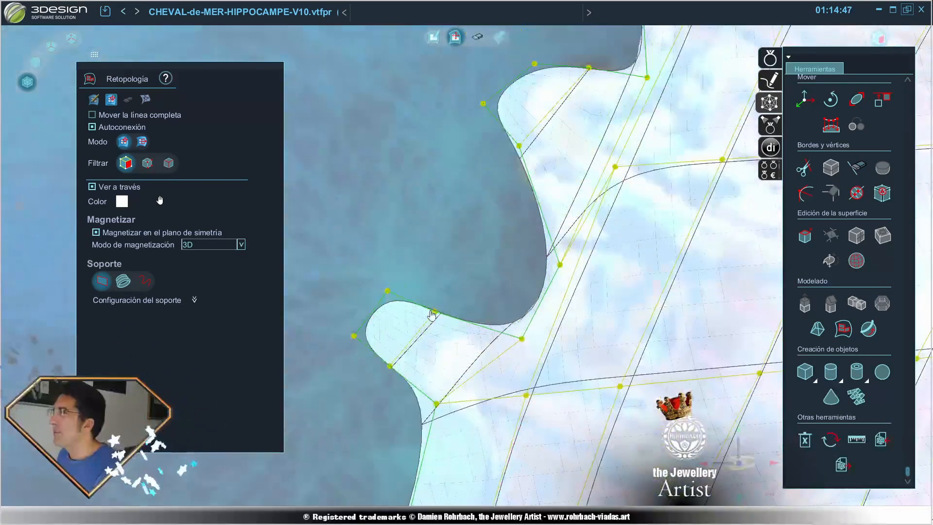
drag(392, 297, 406, 308)
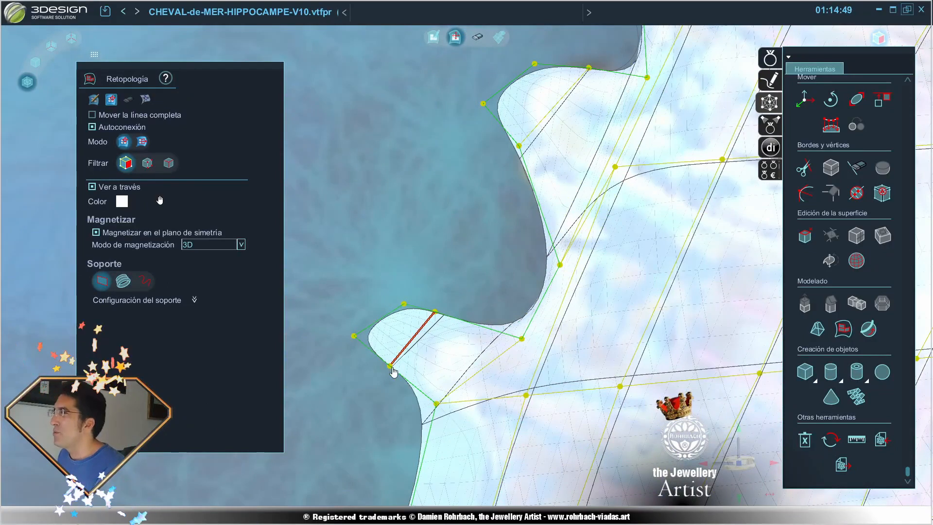
drag(391, 367, 412, 390)
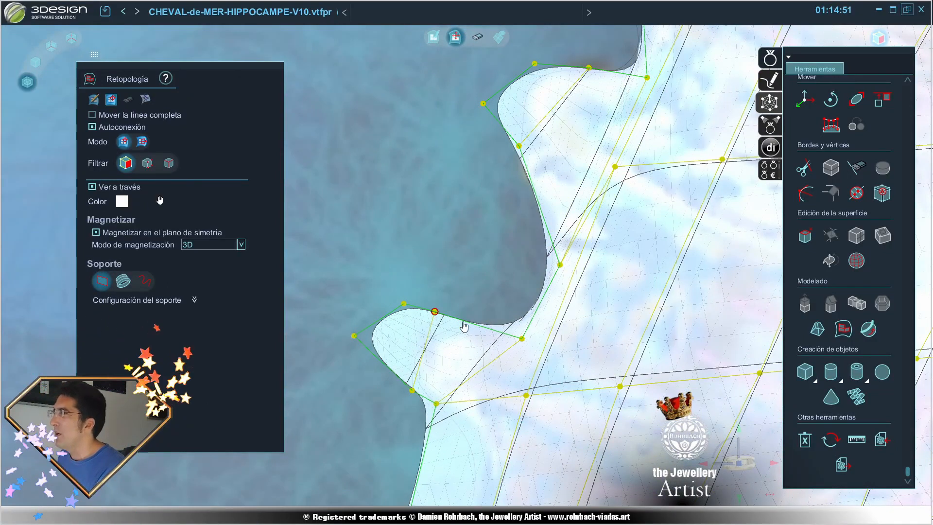
drag(435, 312, 470, 324)
drag(354, 337, 393, 370)
drag(406, 306, 423, 320)
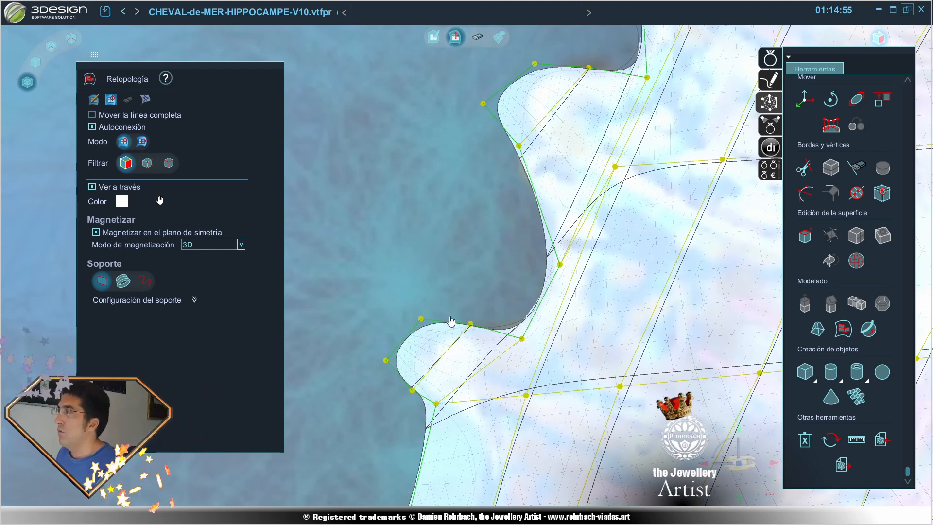
drag(522, 341, 531, 325)
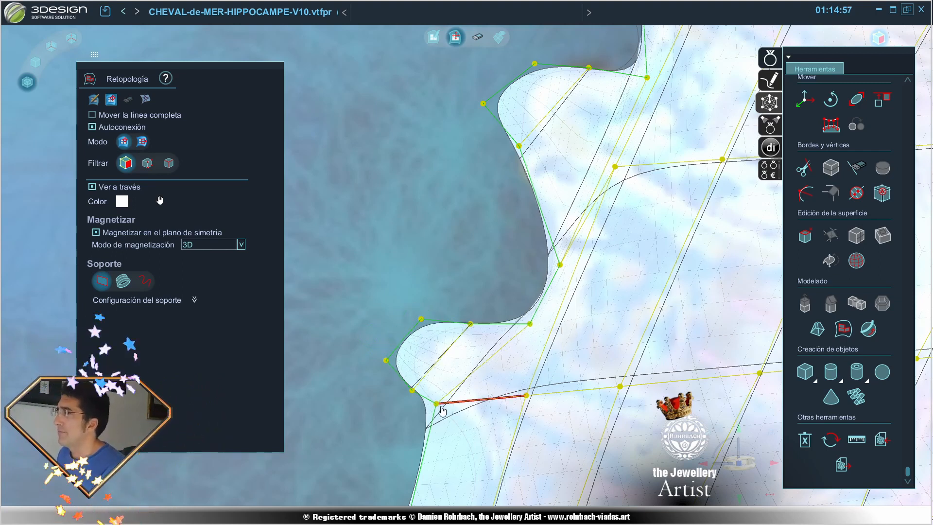
Step: Move the sixth spine's upper base and tip vertices inward so its mesh matches the outline and the notch above deepens
scroll(455, 418, down, 5)
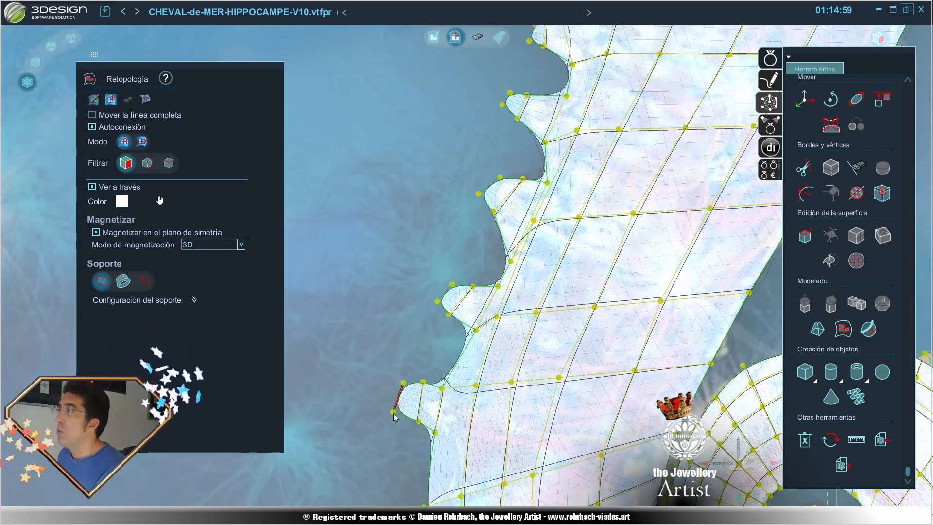
scroll(438, 389, up, 3)
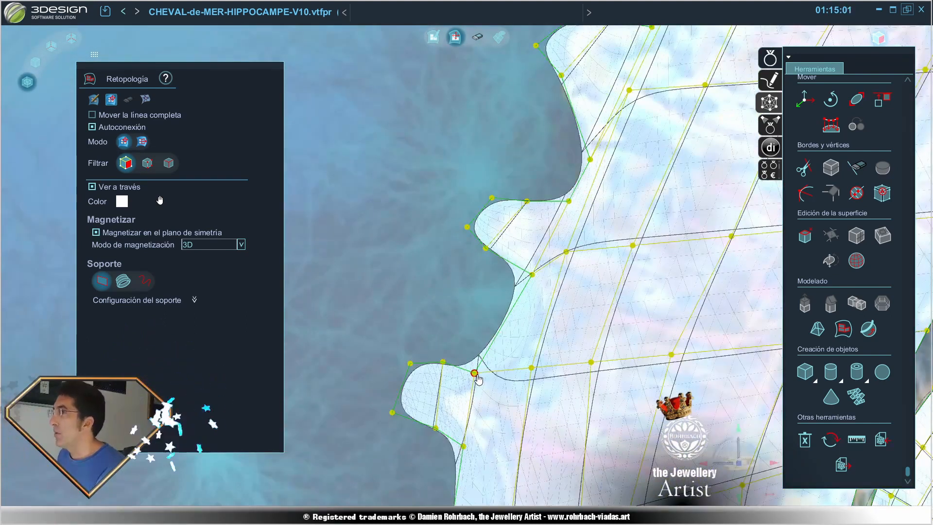
drag(476, 374, 506, 375)
drag(444, 363, 427, 381)
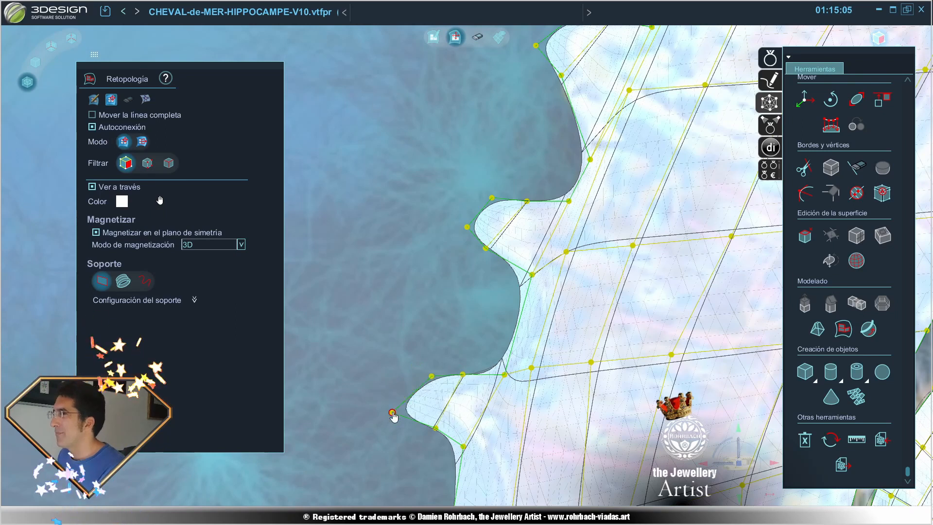
drag(393, 414, 443, 432)
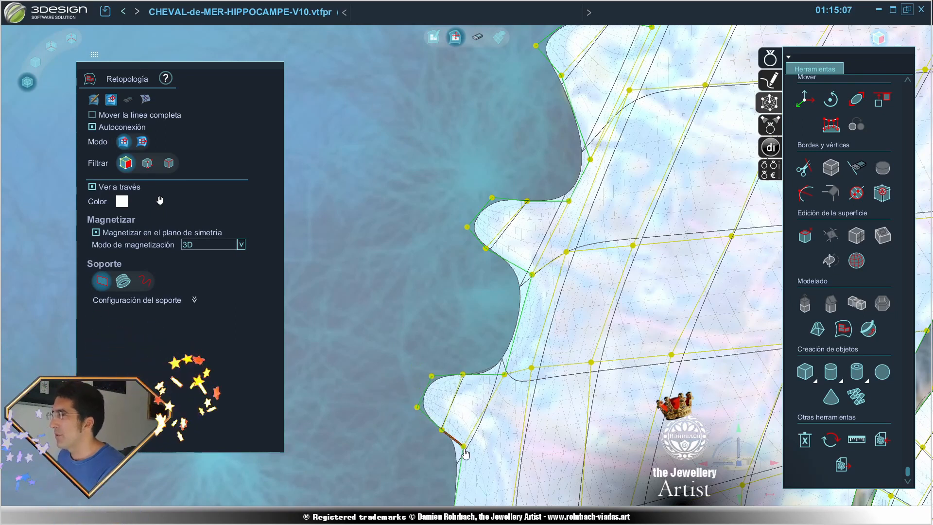
Step: Draw new quads off the body edge below the sixth spine to build the seventh spine out to its traced tip
scroll(464, 440, down, 3)
scroll(462, 428, up, 2)
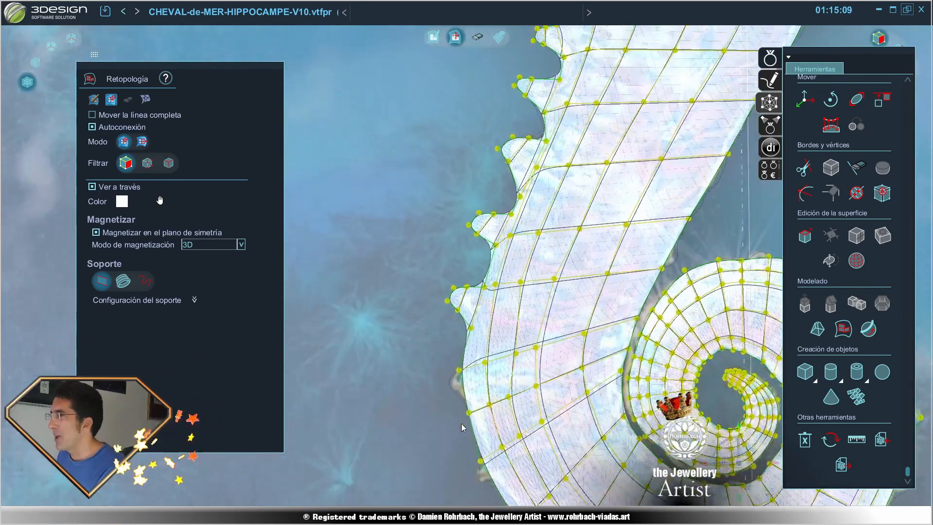
scroll(462, 427, up, 2)
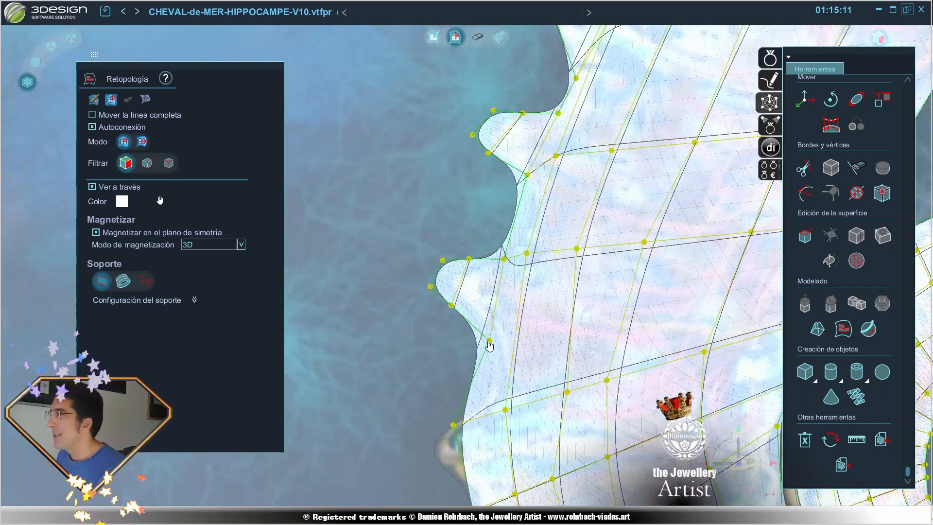
scroll(427, 399, down, 3)
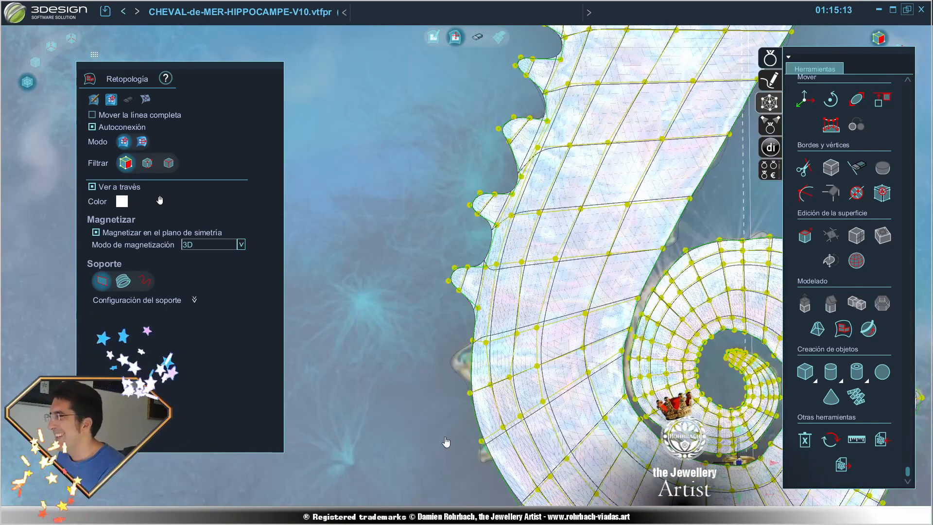
scroll(426, 398, up, 3)
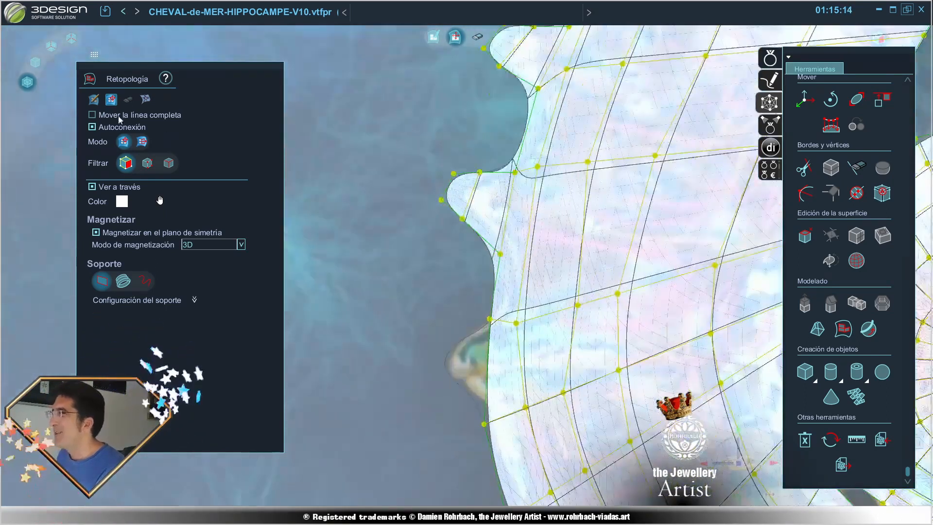
click(96, 102)
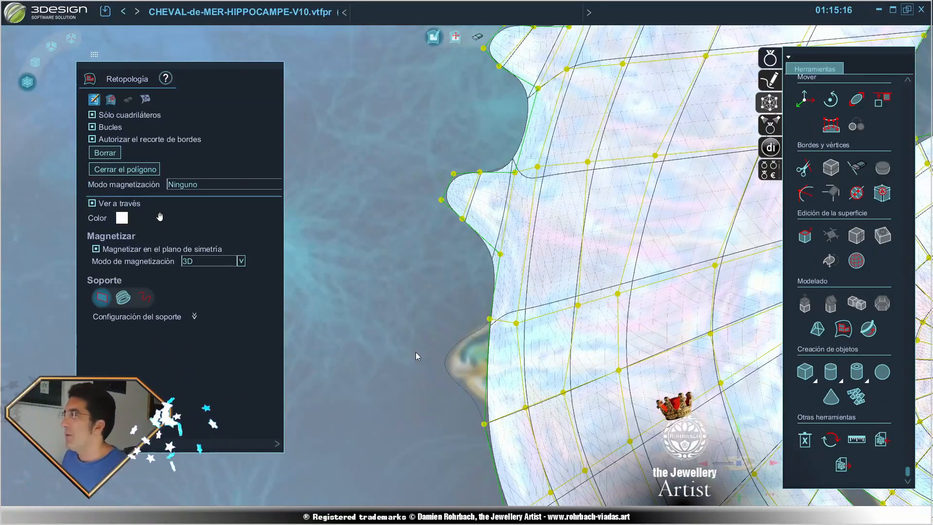
click(489, 320)
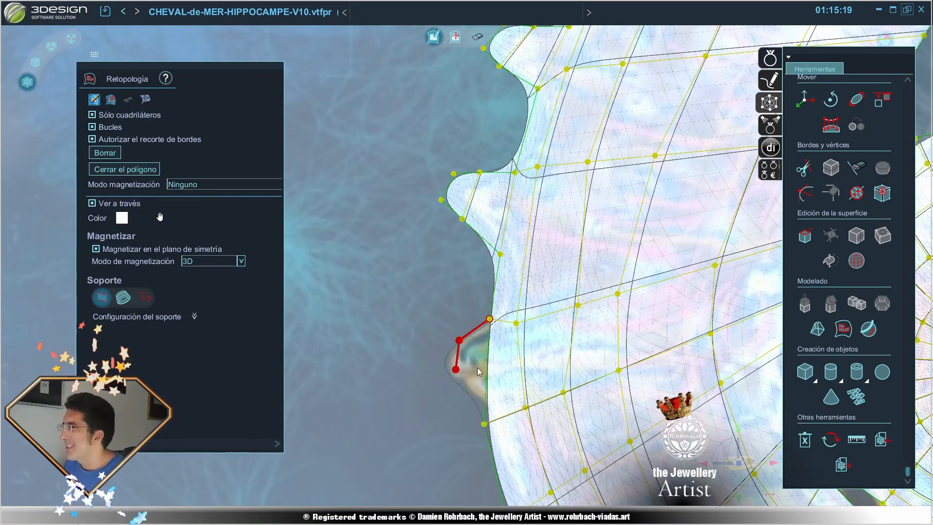
click(486, 376)
click(459, 340)
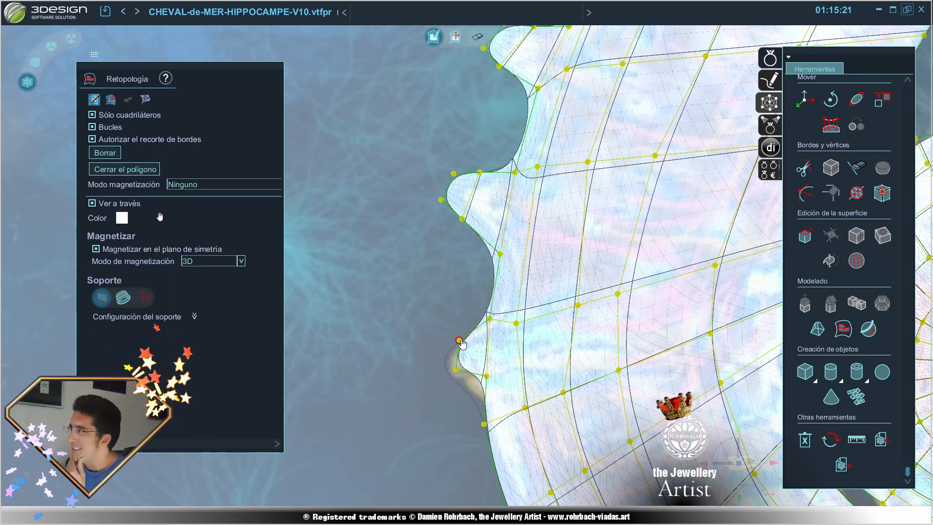
click(432, 346)
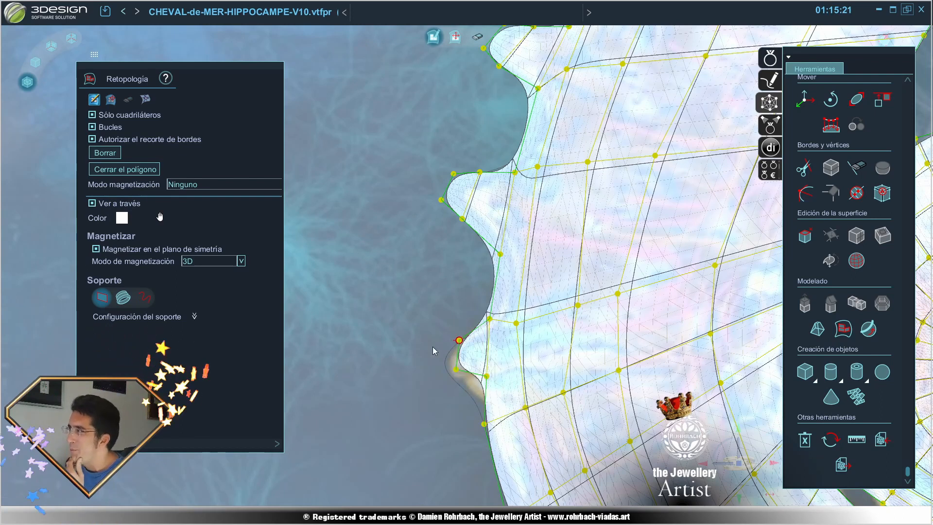
click(456, 370)
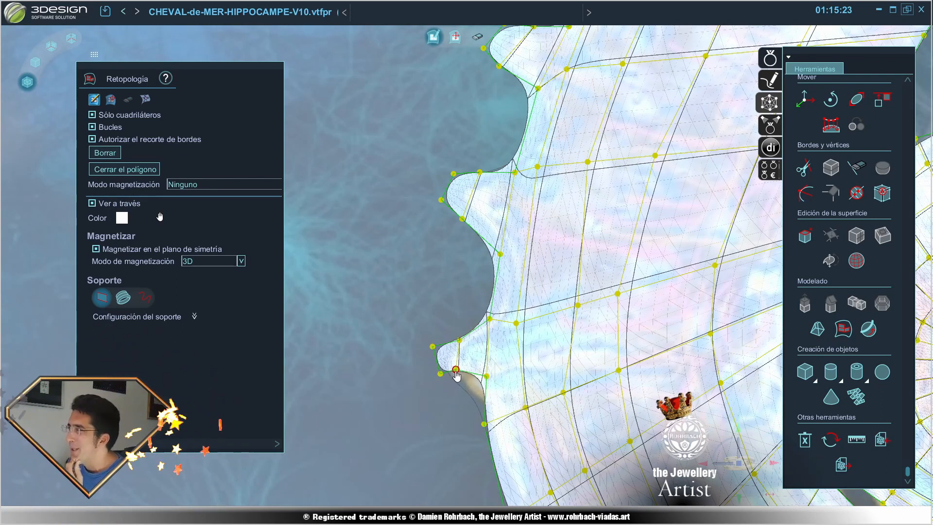
Step: Reposition the seventh spine's lower vertices to follow the outline and pull the notch vertices above it inward
click(111, 100)
drag(490, 380, 475, 403)
drag(441, 375, 455, 384)
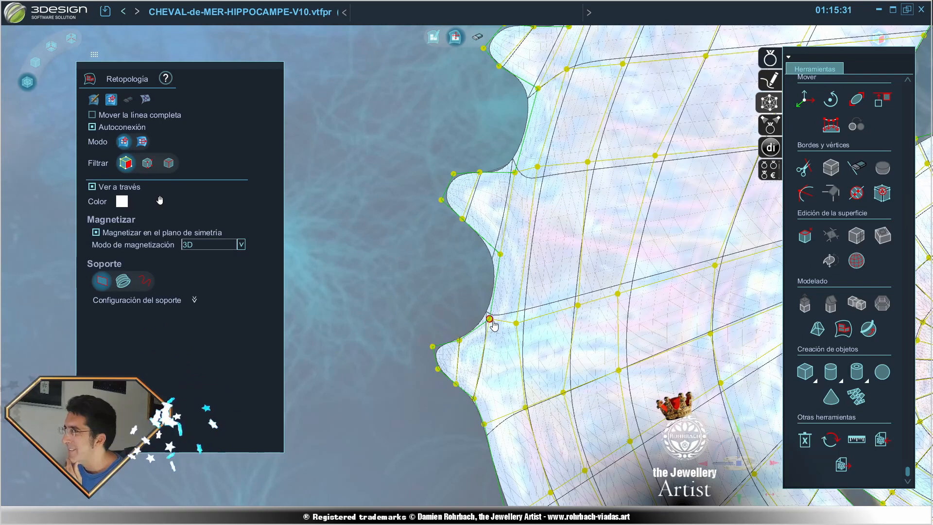
drag(490, 320, 501, 317)
drag(503, 258, 506, 261)
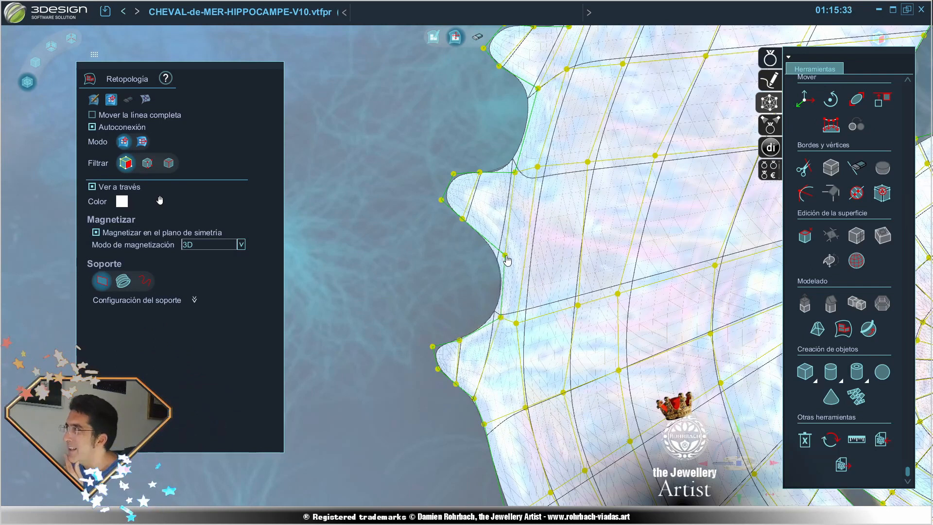
drag(516, 325, 533, 320)
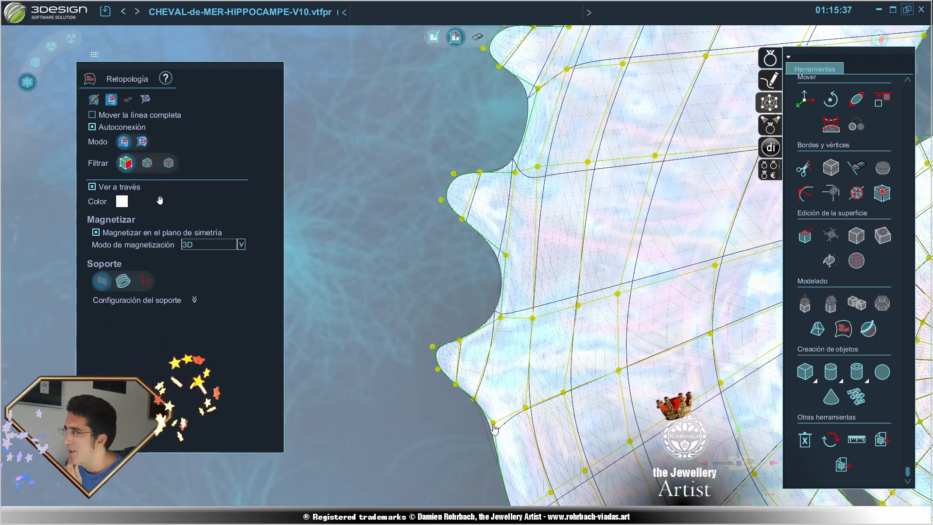
Step: Draw two quads outward from the body edge below the seventh spine to form the eighth spine
scroll(479, 429, down, 3)
scroll(323, 302, up, 5)
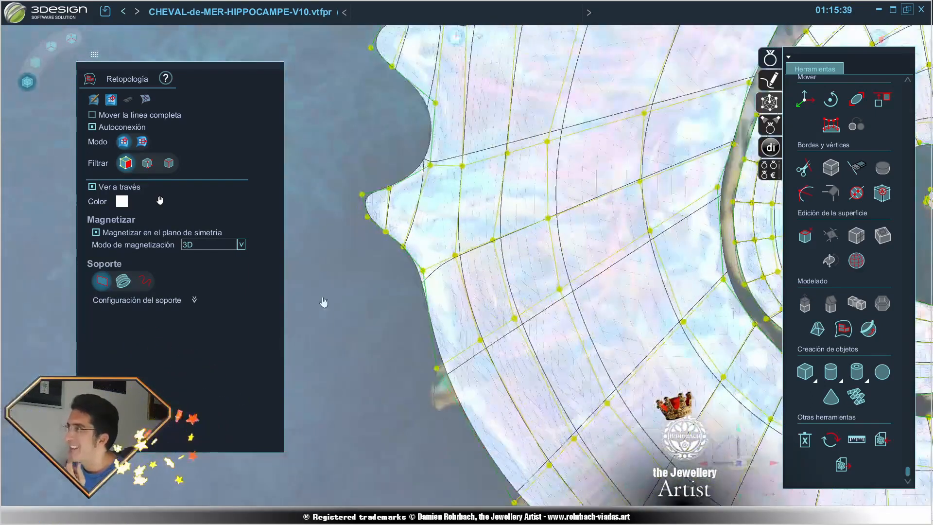
click(94, 100)
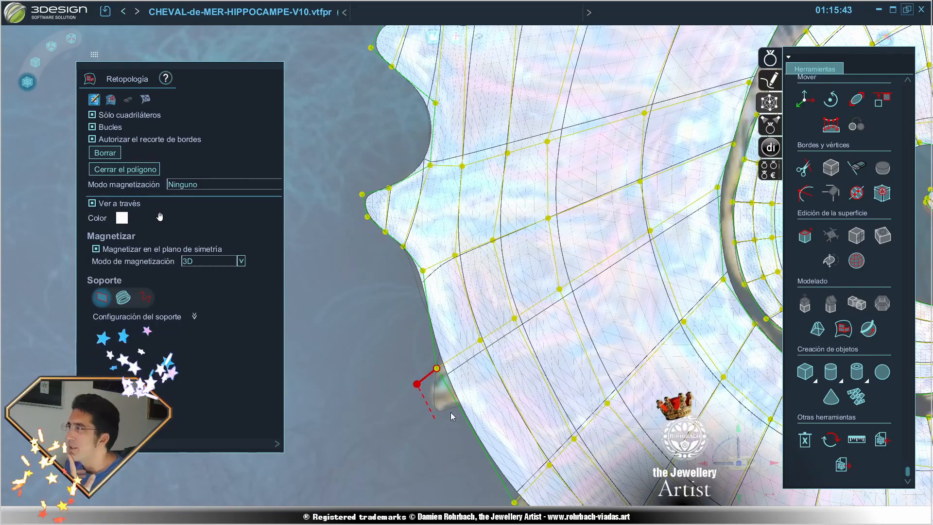
click(435, 419)
click(458, 405)
click(417, 384)
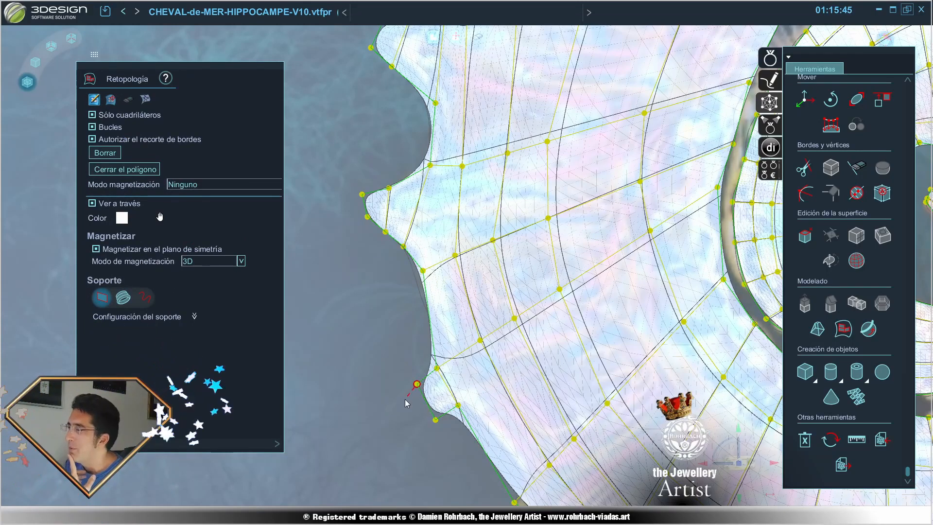
click(436, 420)
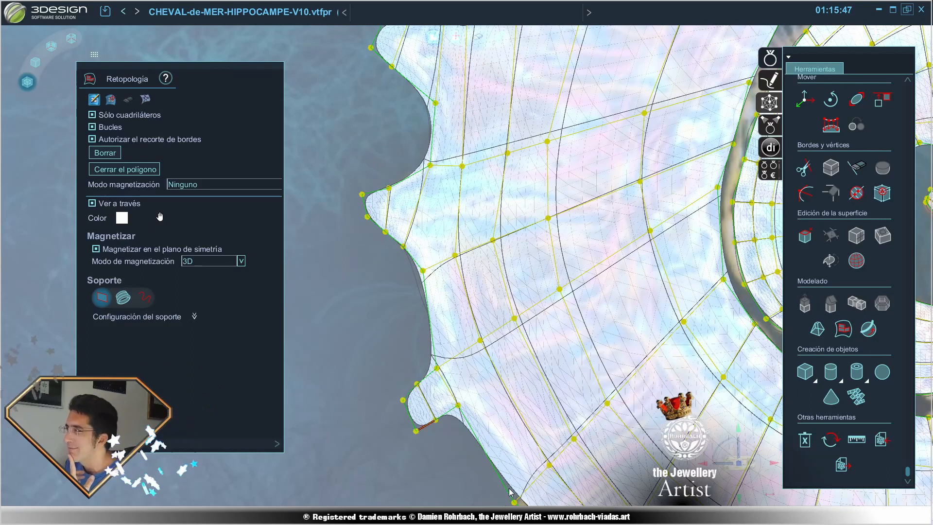
Step: Move the eighth spine's upper base, middle and tip vertices upward and inward to match the traced outline
scroll(424, 427, down, 5)
scroll(459, 359, up, 6)
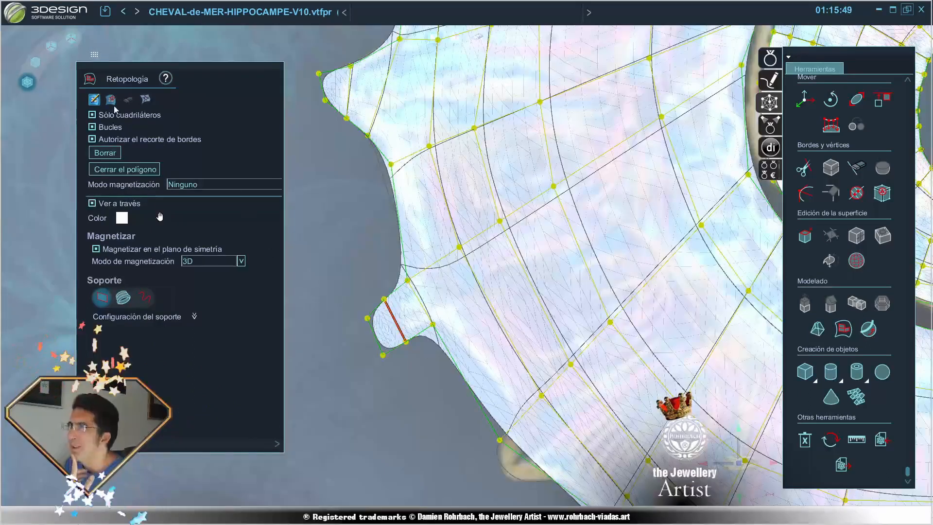
click(112, 101)
drag(407, 280, 417, 237)
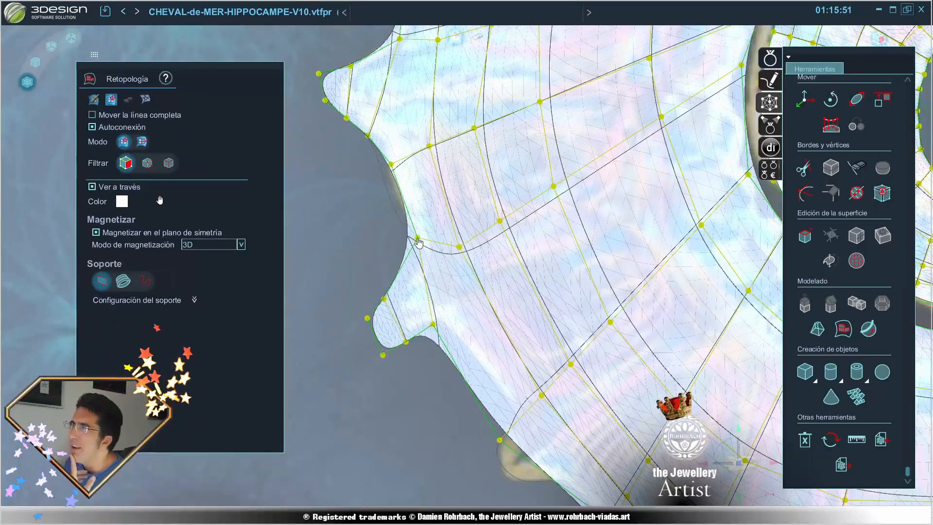
drag(384, 299, 406, 276)
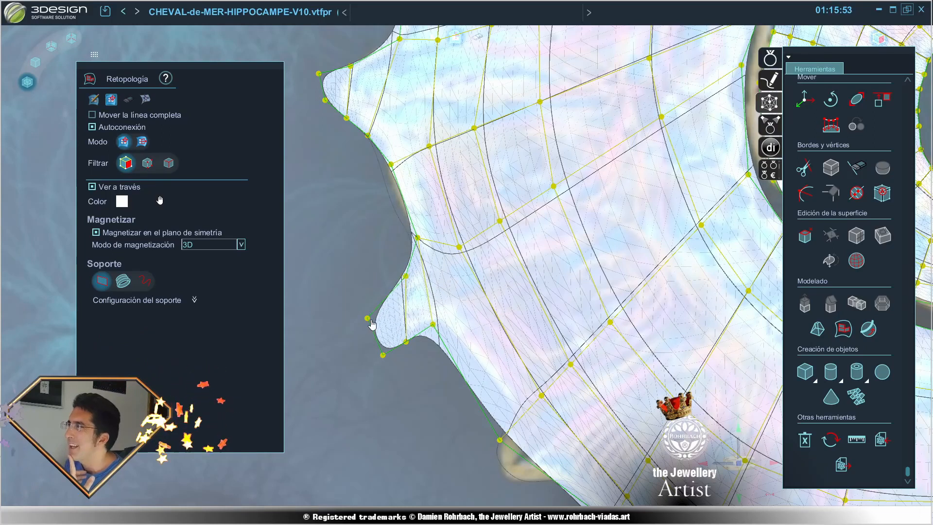
drag(367, 319, 381, 305)
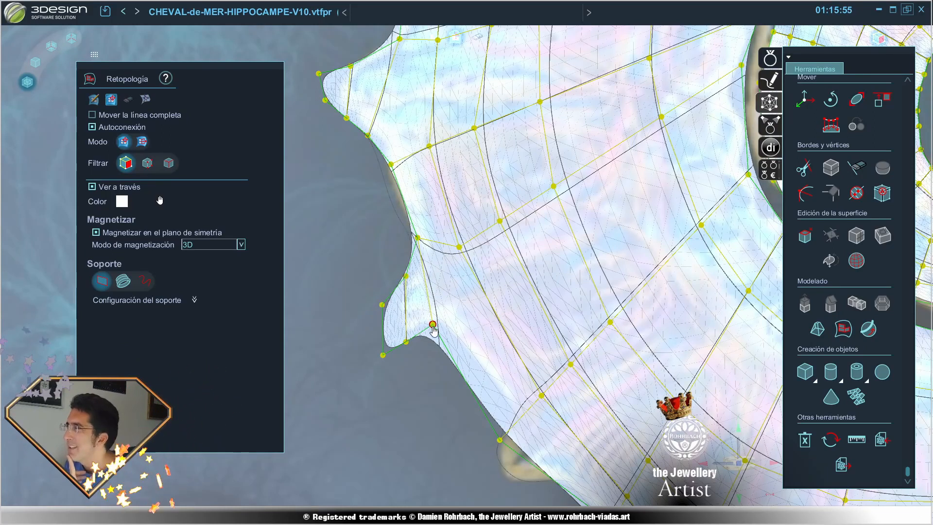
Step: Move the eighth spine's lower vertices inward and adjust the edge vertices on either side of it to follow the outline
drag(432, 325, 450, 318)
drag(406, 342, 424, 329)
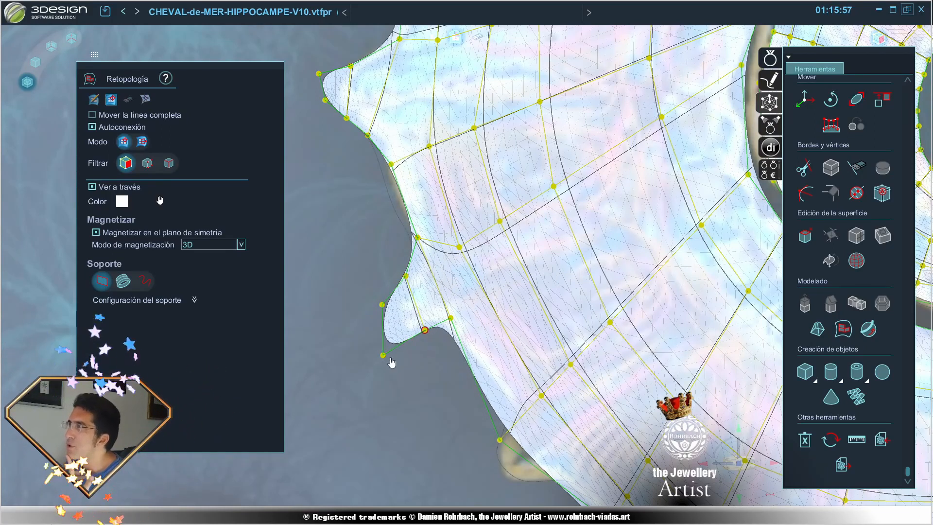
drag(384, 356, 400, 344)
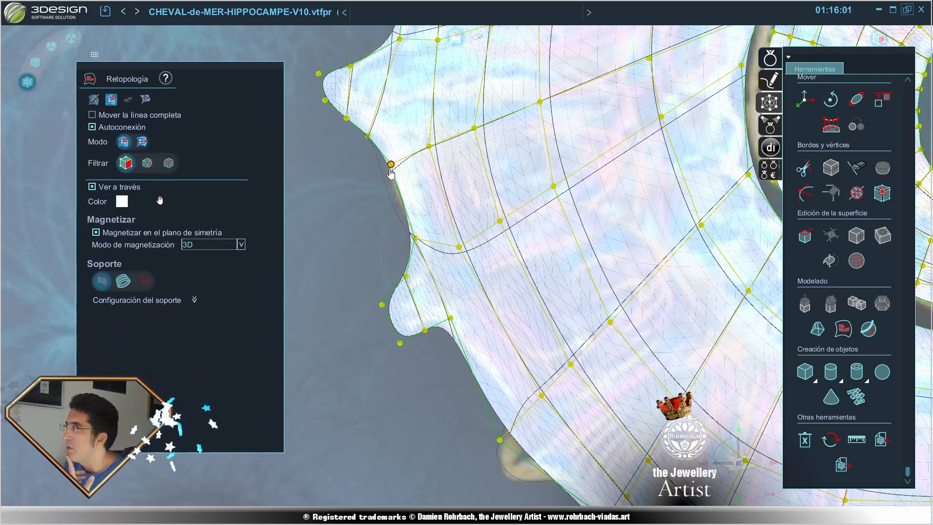
drag(390, 165, 386, 175)
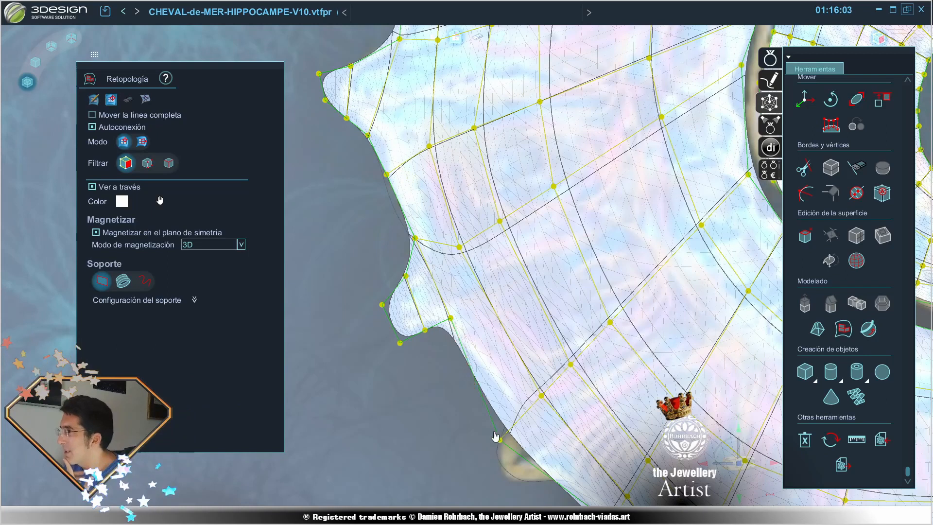
drag(499, 439, 478, 370)
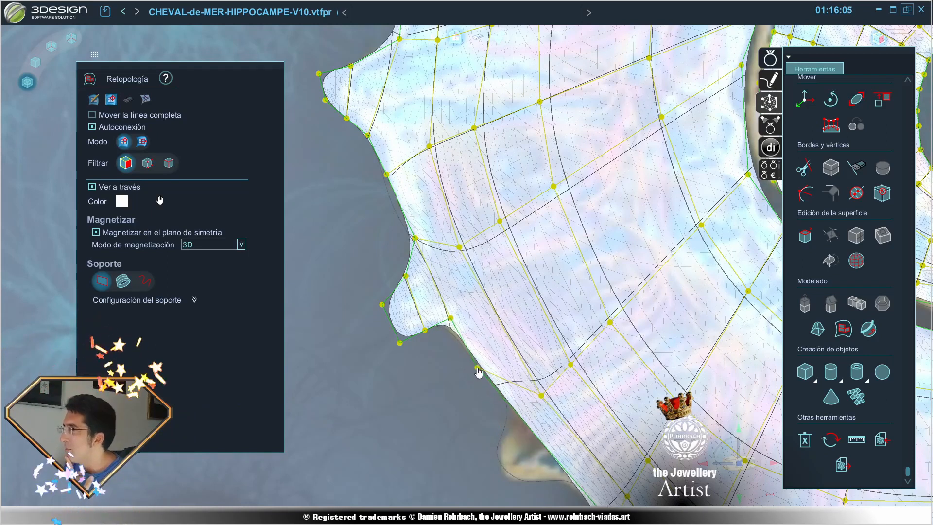
Step: Draw two quads outward from the body edge below the eighth spine to form the ninth spine
scroll(498, 396, down, 3)
scroll(500, 398, up, 2)
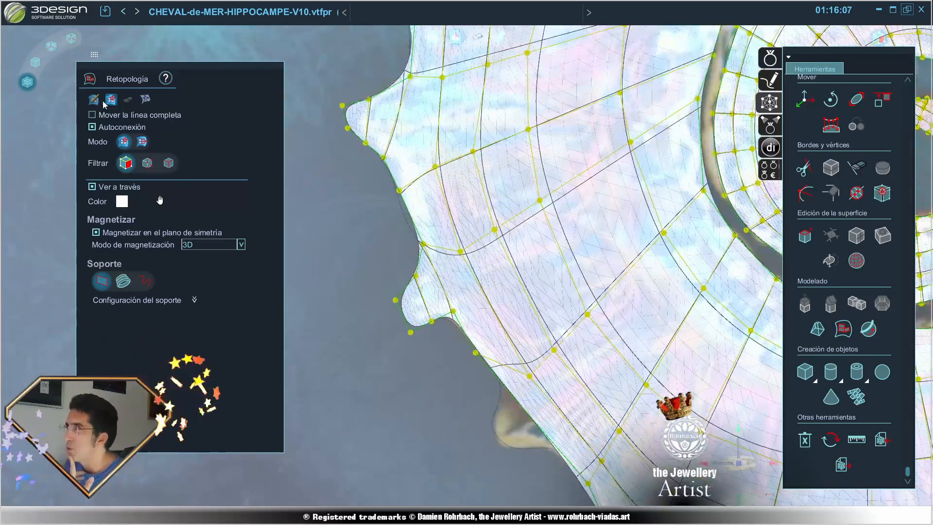
click(95, 99)
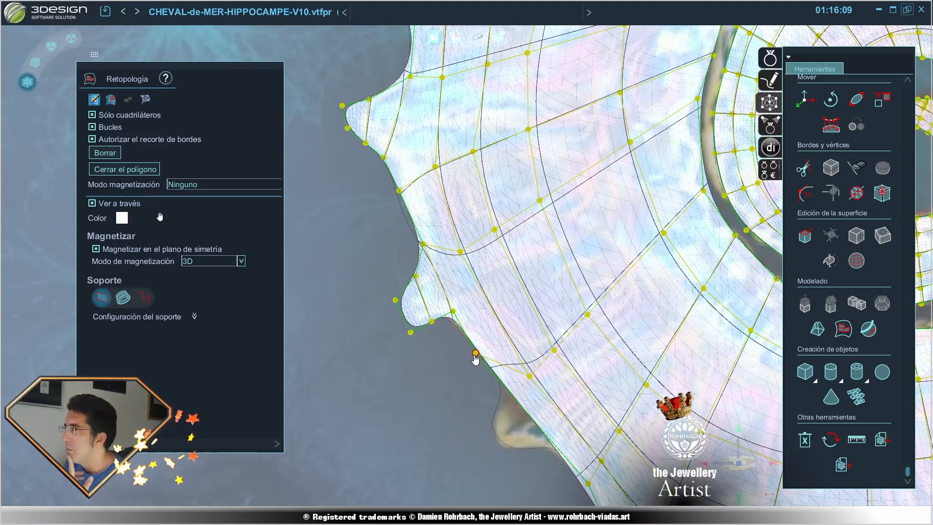
click(531, 417)
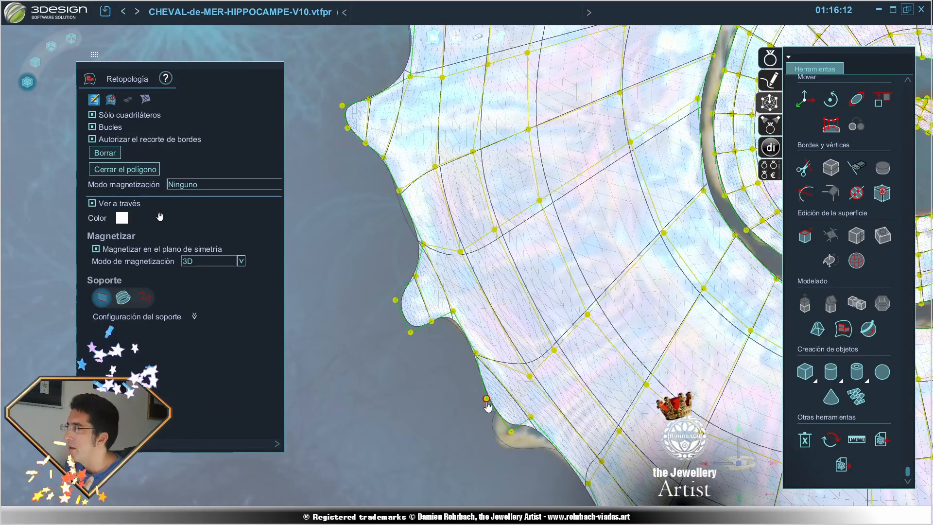
click(469, 427)
click(501, 450)
click(511, 432)
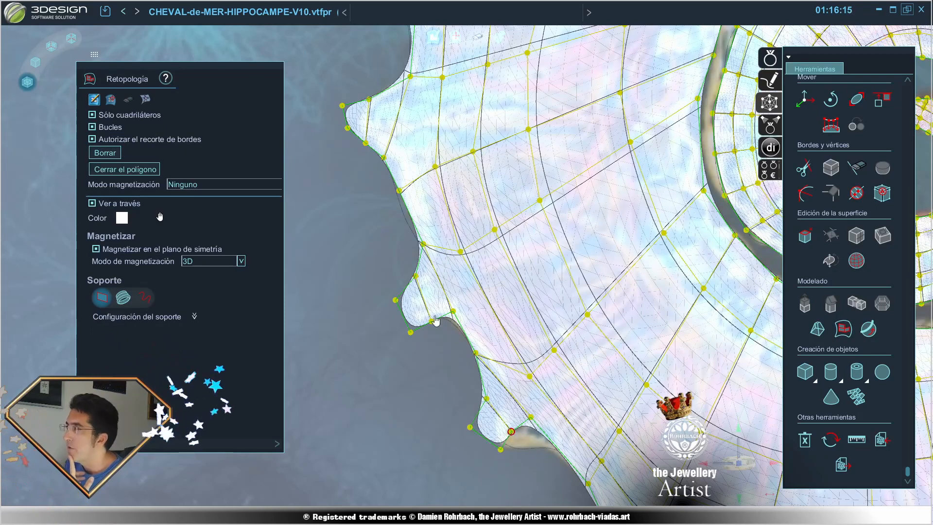
Step: Reshape the ninth spine's base and upper side to the outline and adjust the notch vertices between it and the eighth spine
click(113, 102)
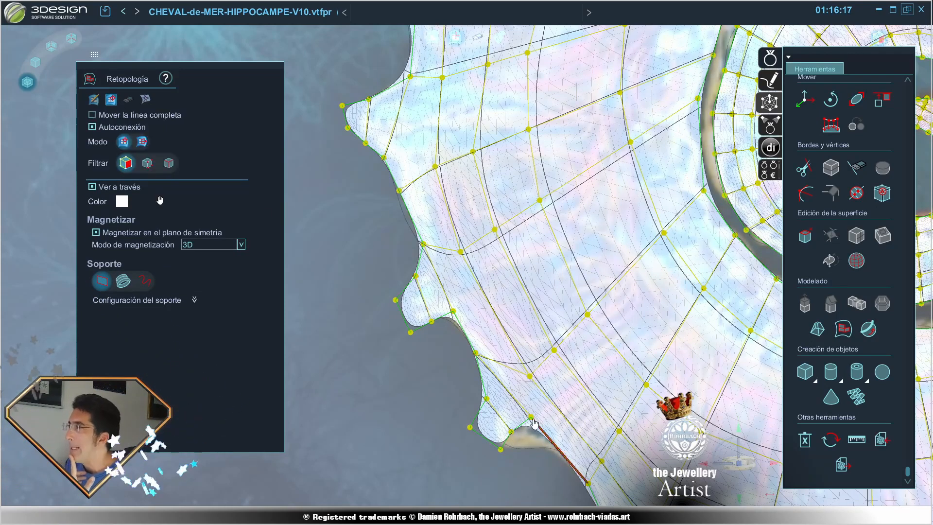
mouse_move(559, 447)
mouse_down()
mouse_move(537, 447)
mouse_move(559, 452)
mouse_up()
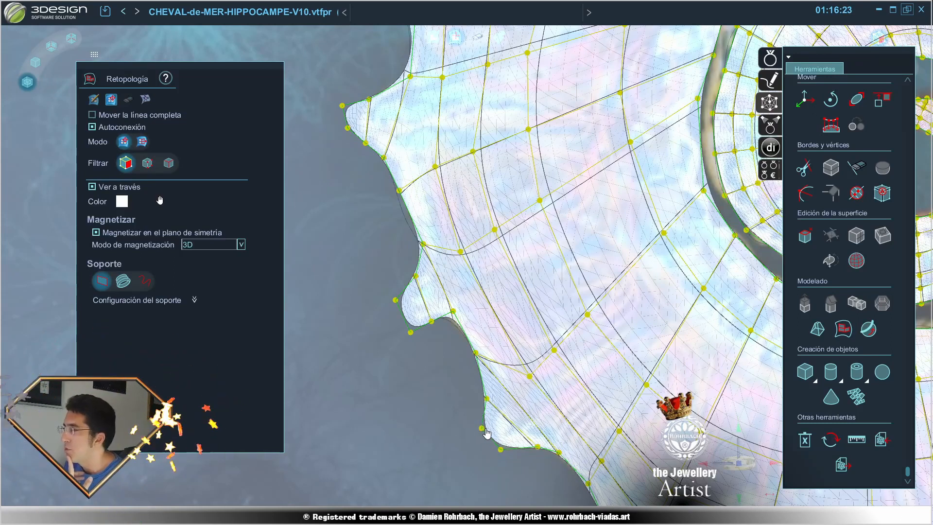
drag(494, 403, 501, 403)
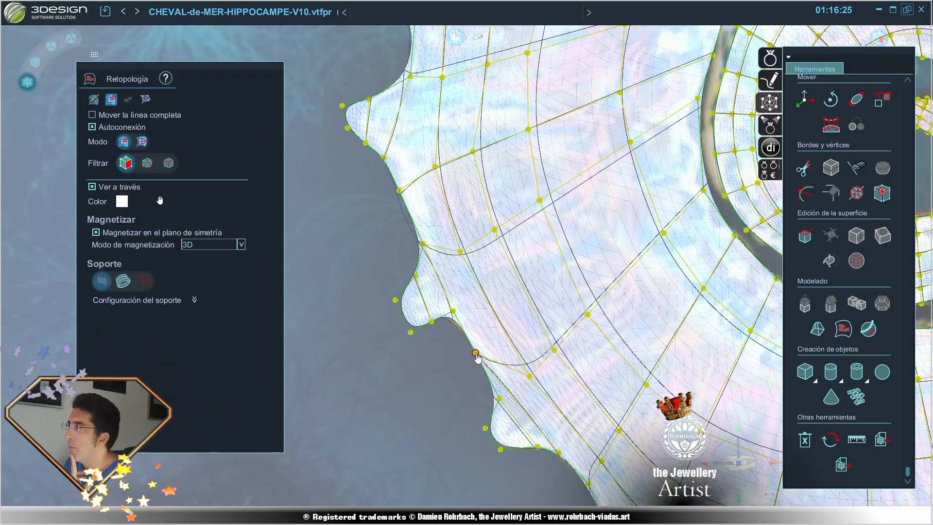
drag(476, 354, 492, 365)
drag(453, 312, 453, 319)
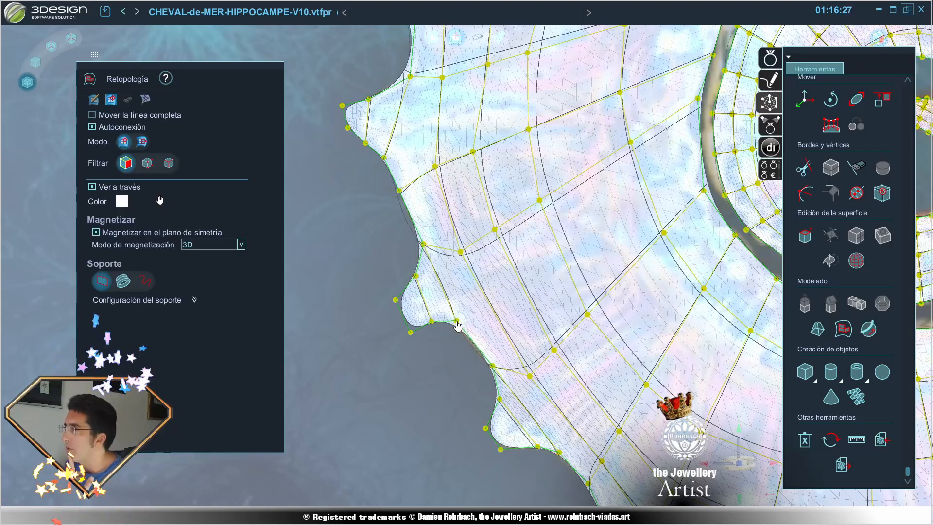
scroll(515, 427, down, 5)
scroll(563, 412, up, 8)
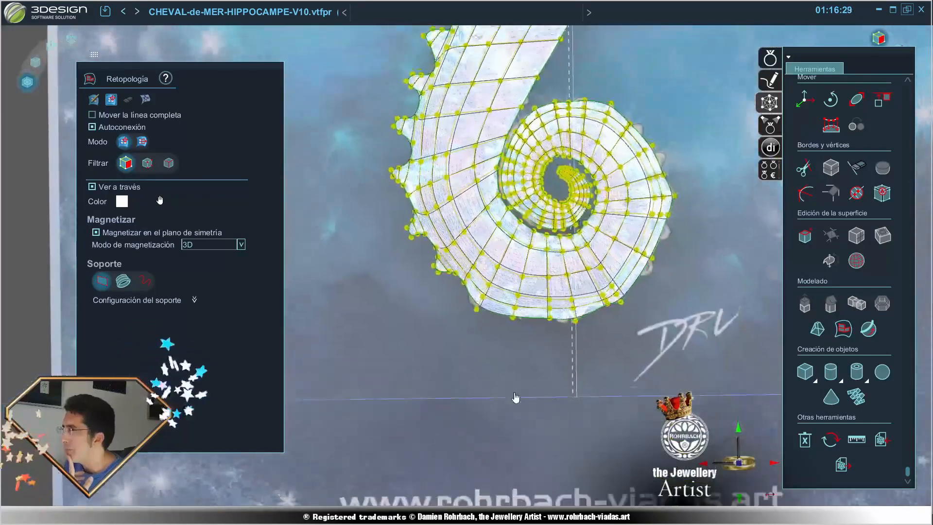
scroll(374, 153, up, 4)
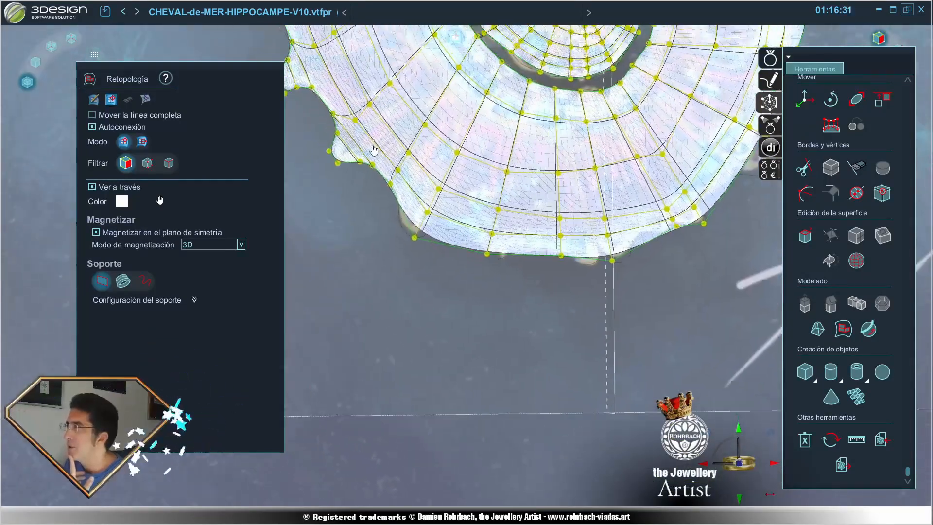
scroll(368, 159, up, 4)
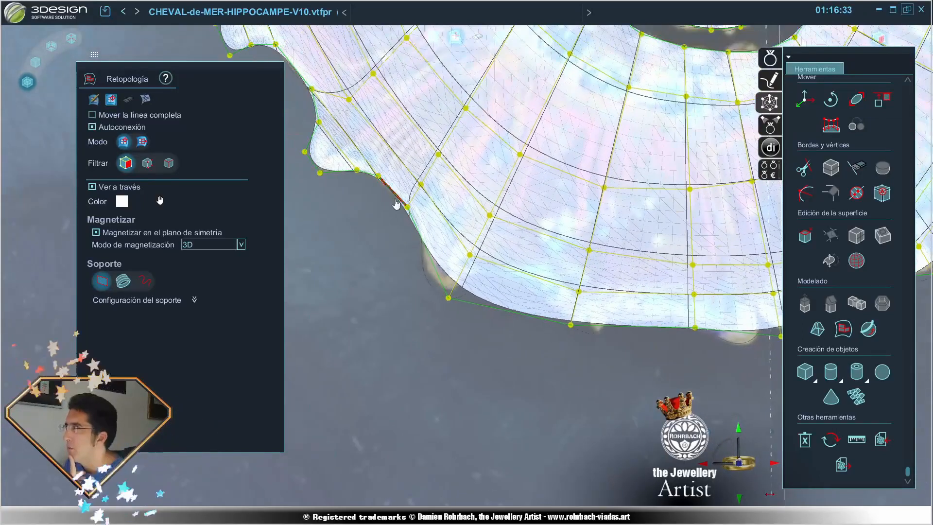
Step: Draw two quads outward from the body edge below the ninth spine to form the tenth spine
click(94, 99)
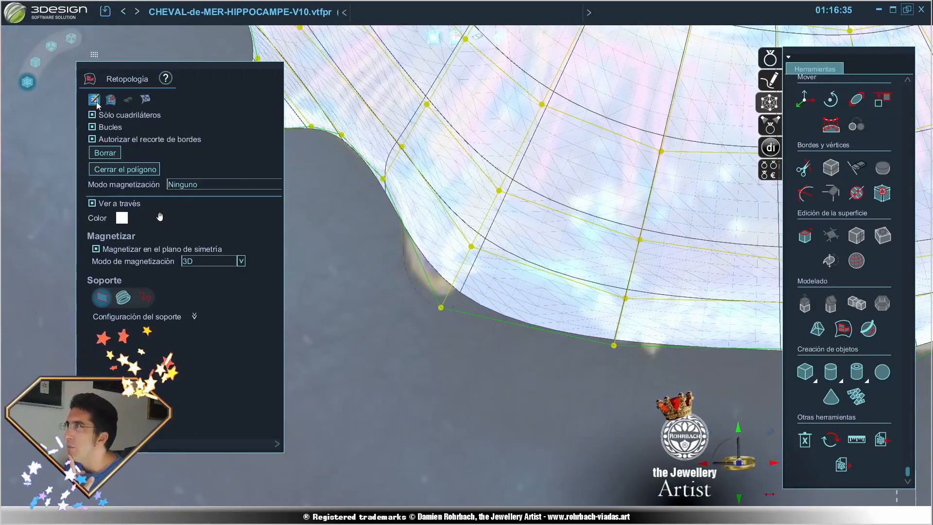
click(383, 178)
click(386, 271)
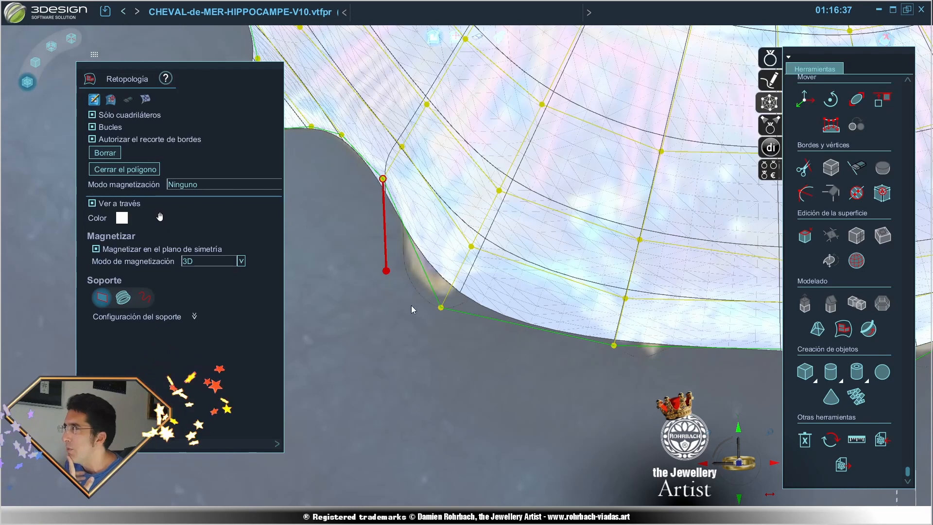
click(434, 335)
click(440, 309)
click(386, 271)
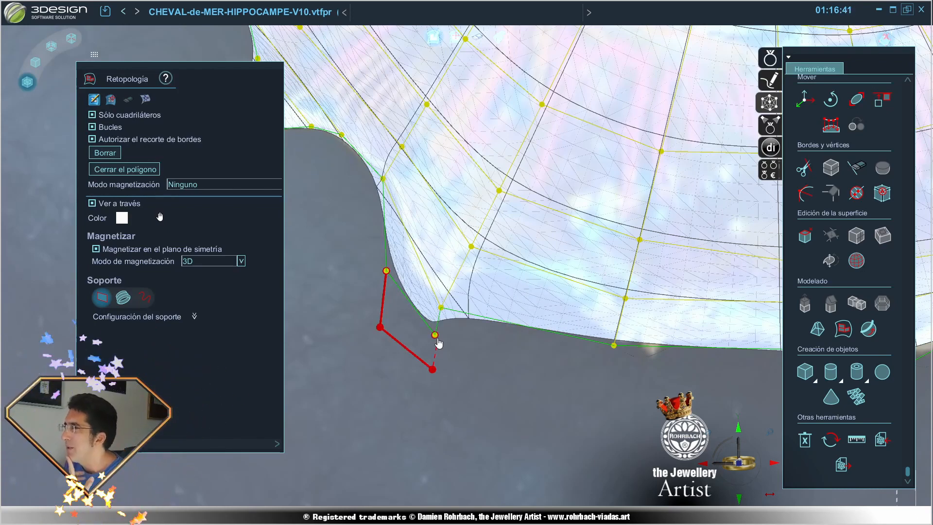
click(435, 335)
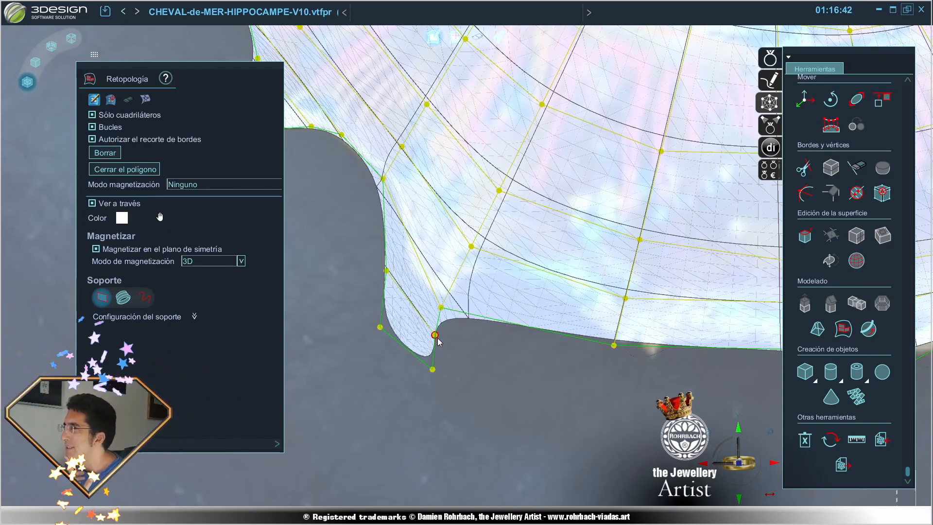
Step: Move the tenth spine's base, side and tip vertices upward and inward to match the traced outline
click(111, 99)
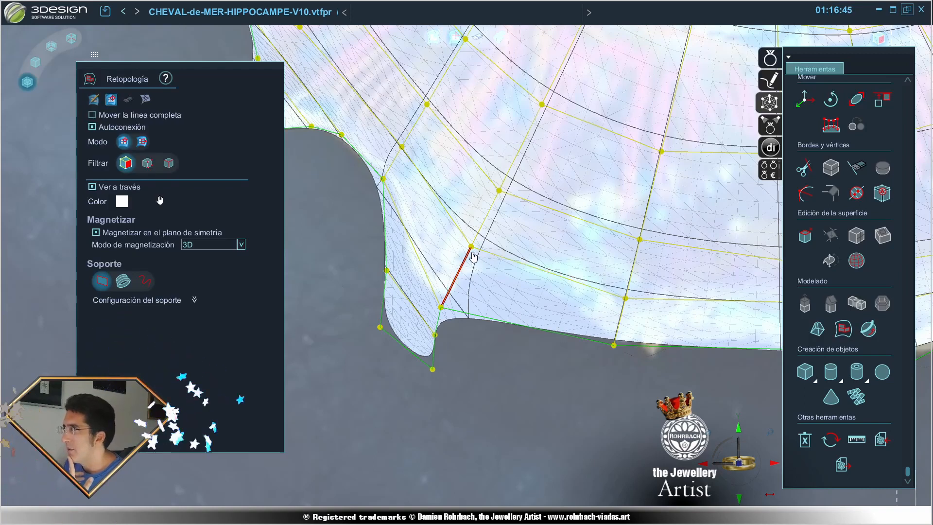
drag(472, 247, 518, 159)
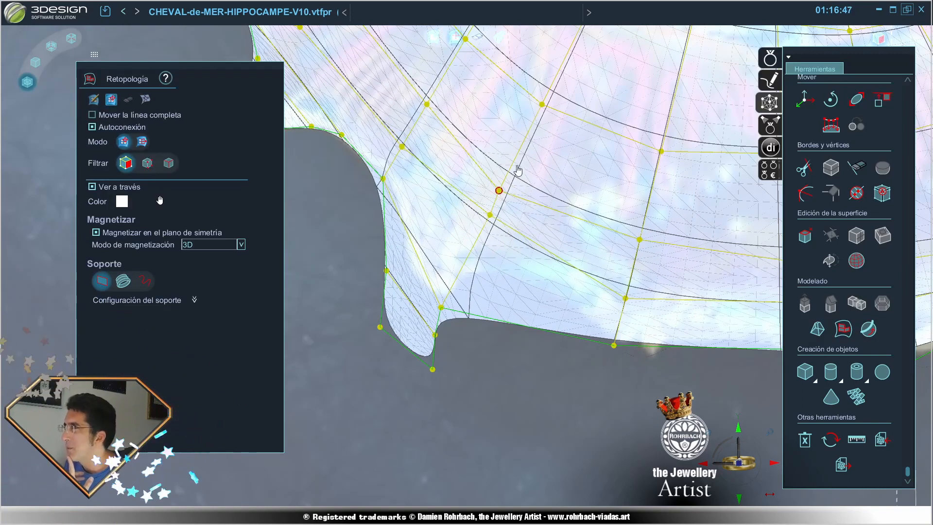
drag(441, 308, 478, 248)
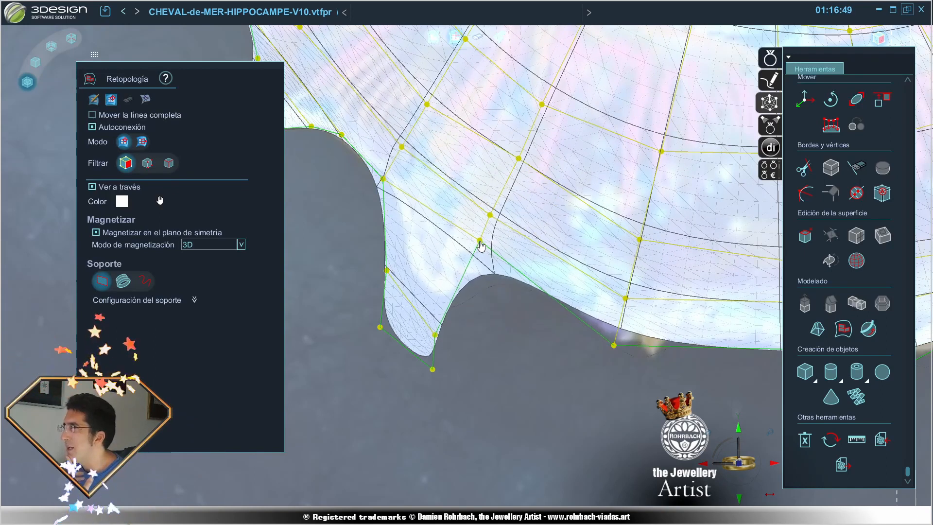
drag(435, 334, 466, 281)
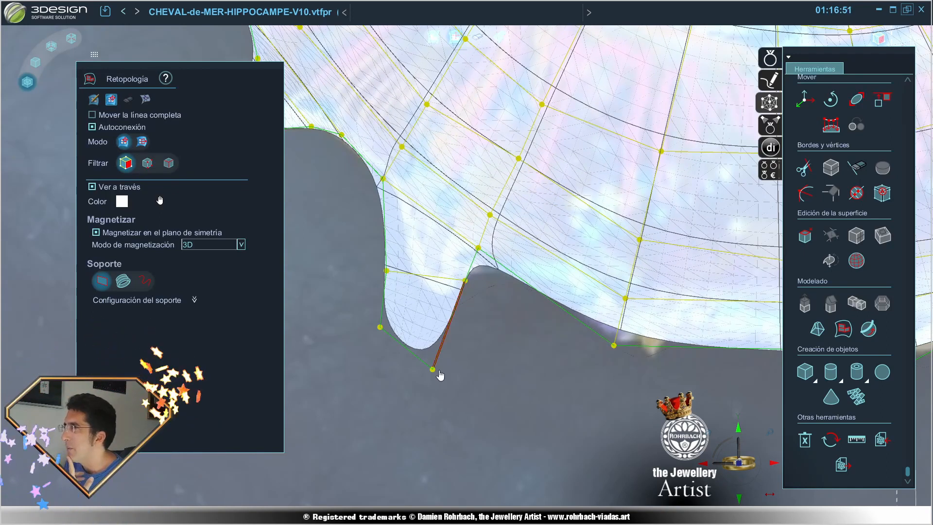
drag(432, 370, 451, 311)
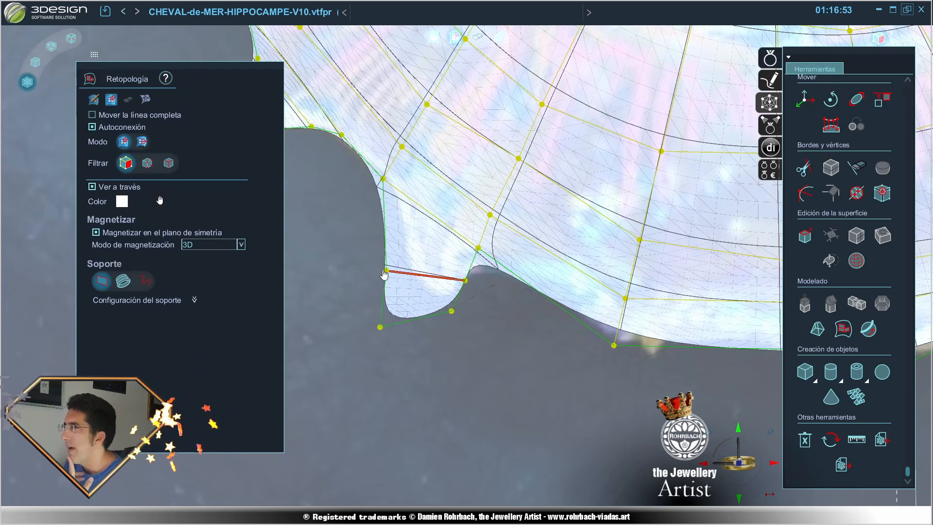
drag(386, 270, 403, 231)
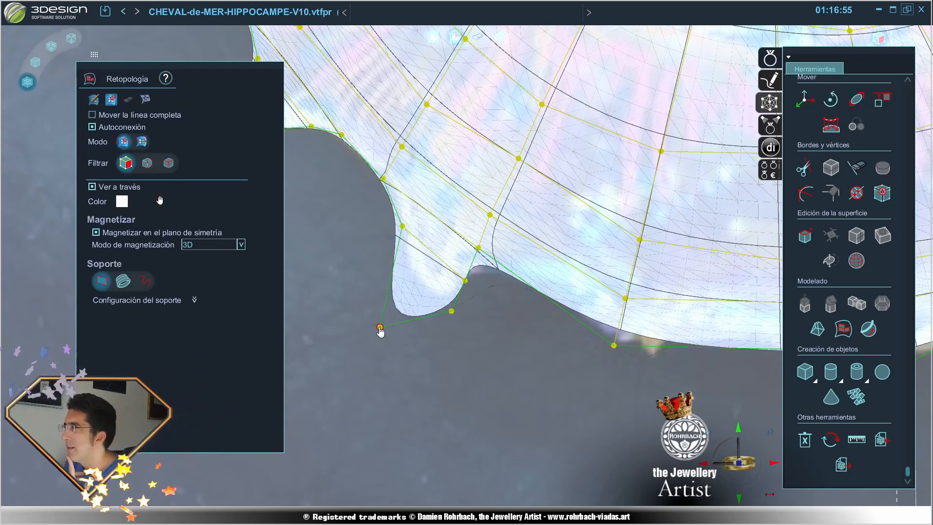
drag(380, 326, 398, 281)
Step: Leave the surface editing session, return to the part level and view the whole seahorse from the front
scroll(397, 281, down, 2)
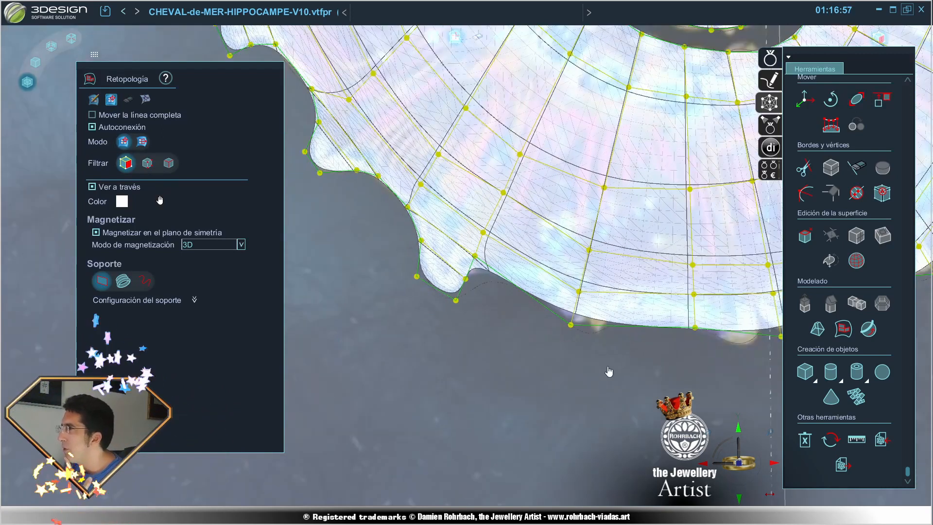
scroll(644, 298, down, 6)
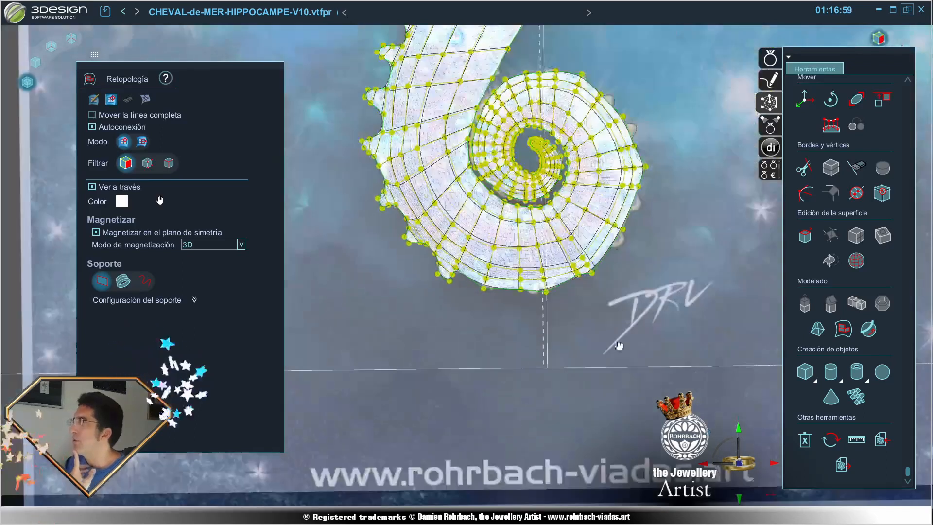
scroll(808, 118, up, 2)
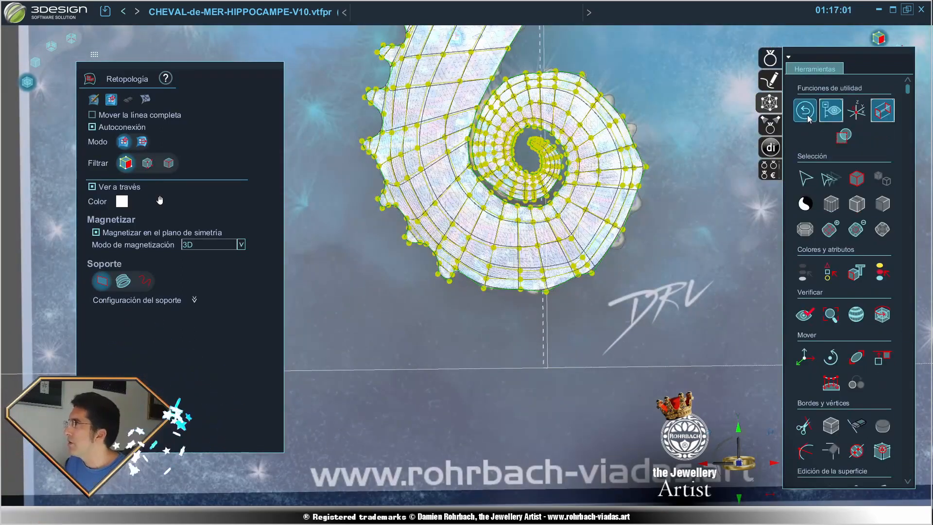
click(814, 115)
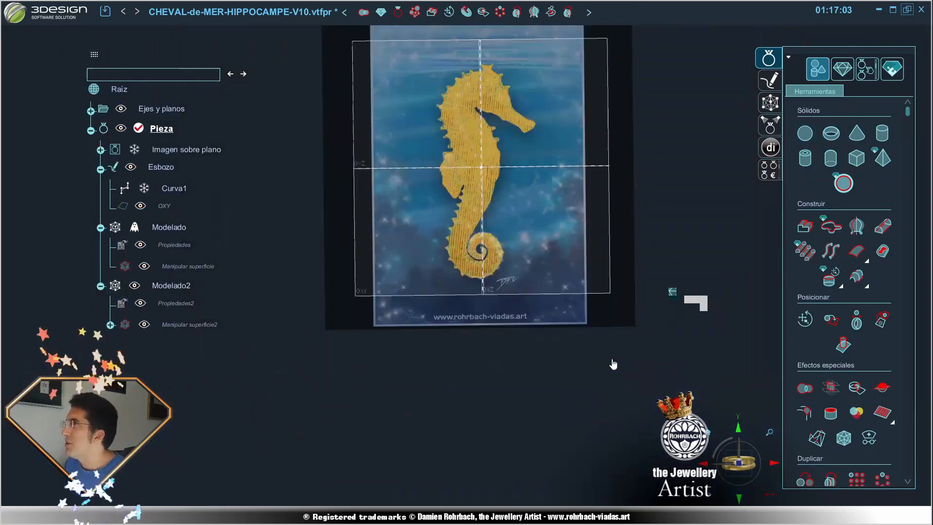
middle_drag(610, 387, 612, 277)
middle_drag(577, 320, 527, 381)
click(734, 452)
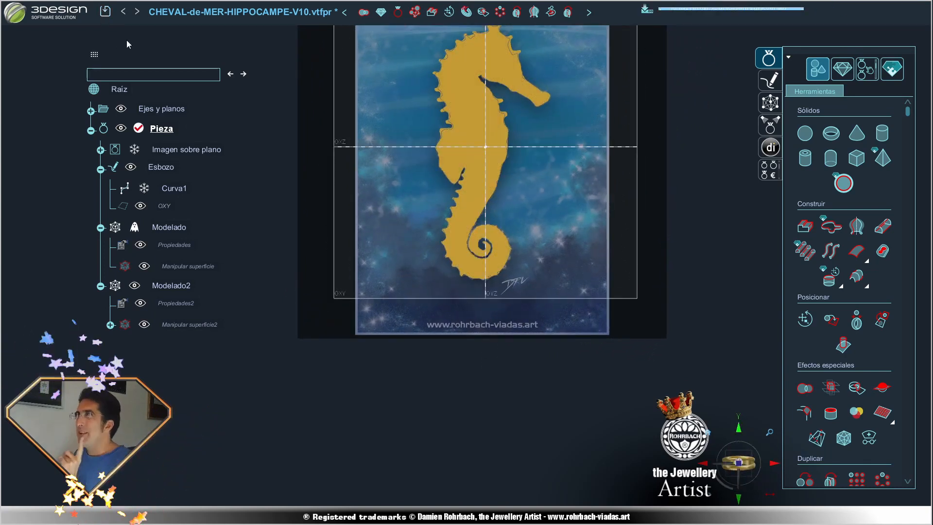
Step: Reopen the Manipular superficie2 operation for editing and start the Retopología tool on the tail mesh
double_click(187, 325)
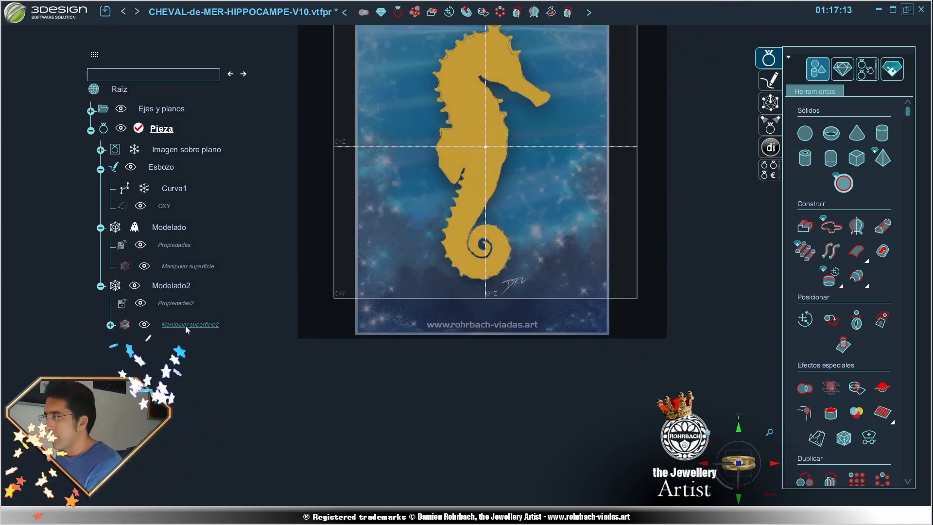
scroll(534, 291, up, 6)
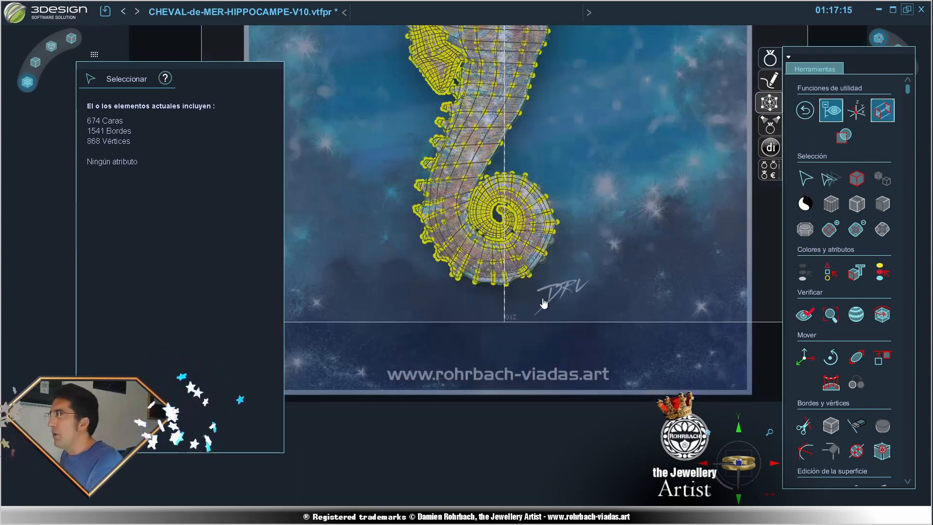
scroll(571, 311, up, 4)
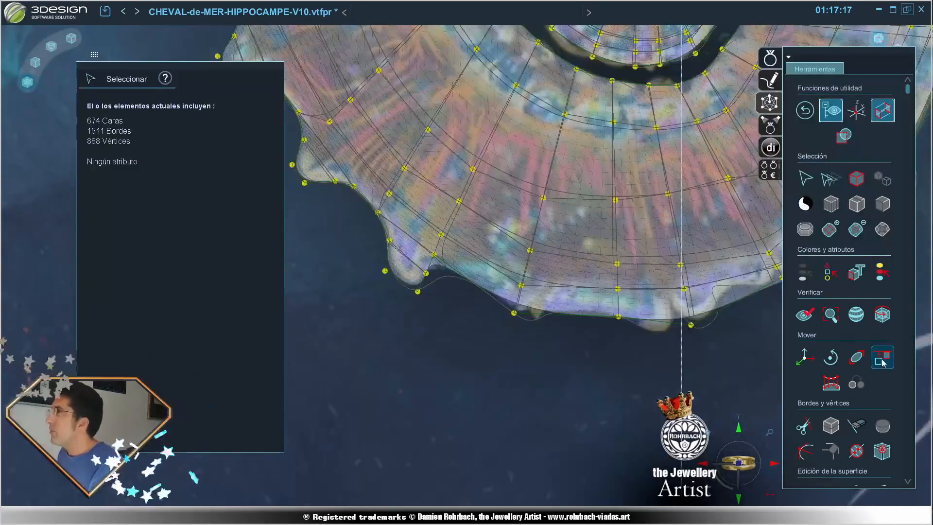
scroll(849, 387, down, 5)
click(842, 329)
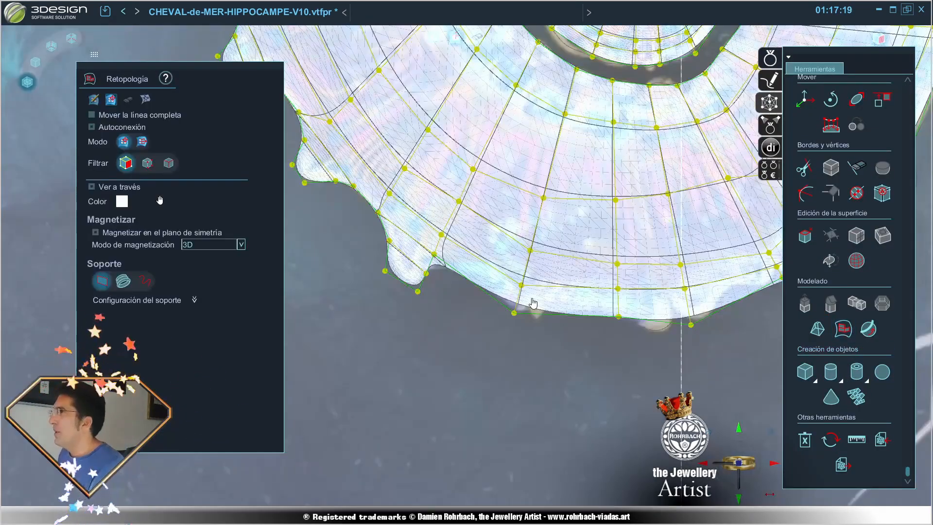
Step: Draw two quads outward from the body edge after the tenth spine to form the eleventh spine
scroll(532, 299, up, 3)
click(94, 101)
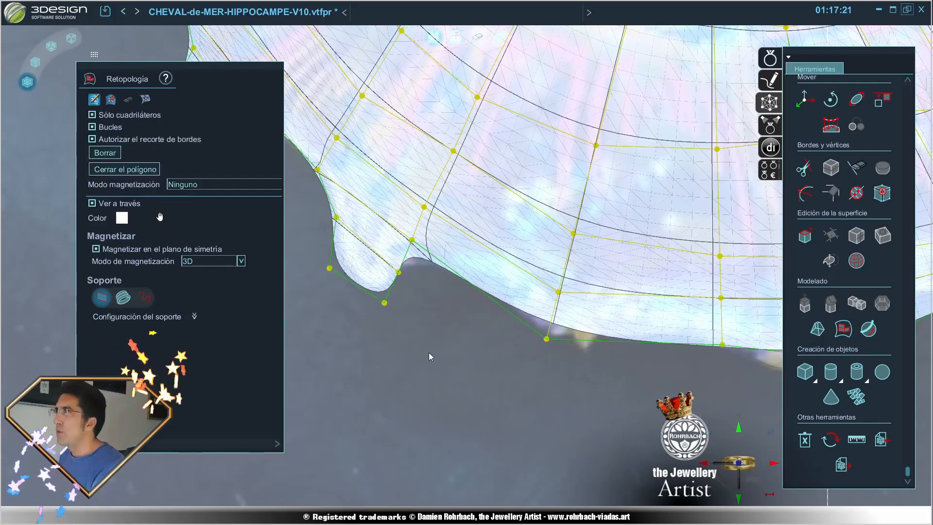
click(547, 339)
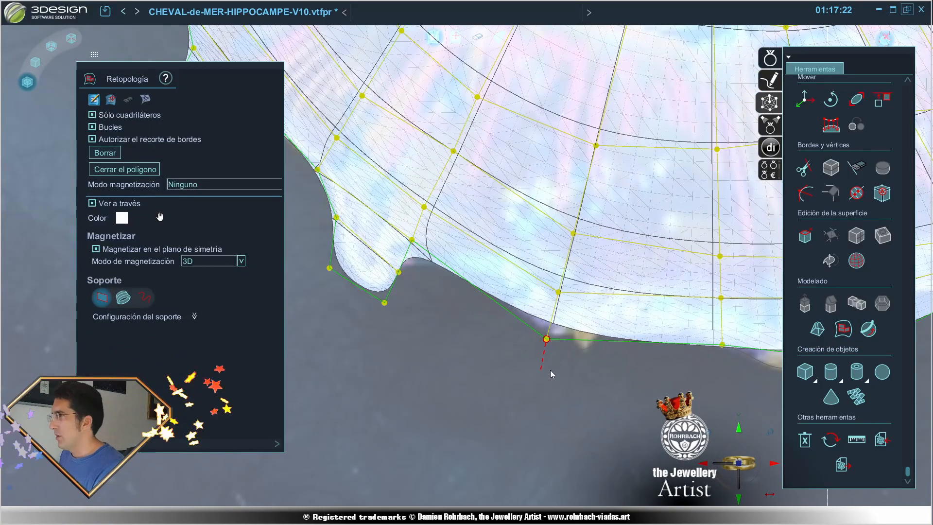
click(625, 343)
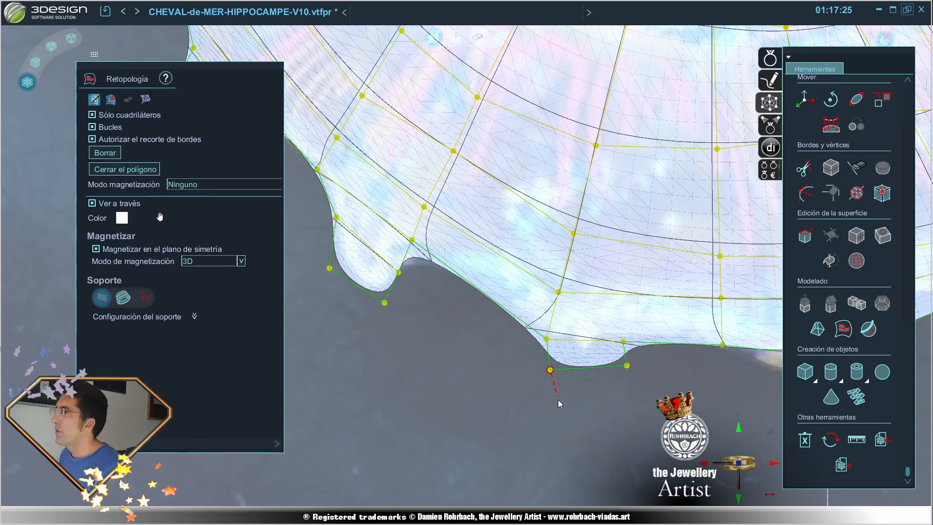
click(631, 399)
click(627, 365)
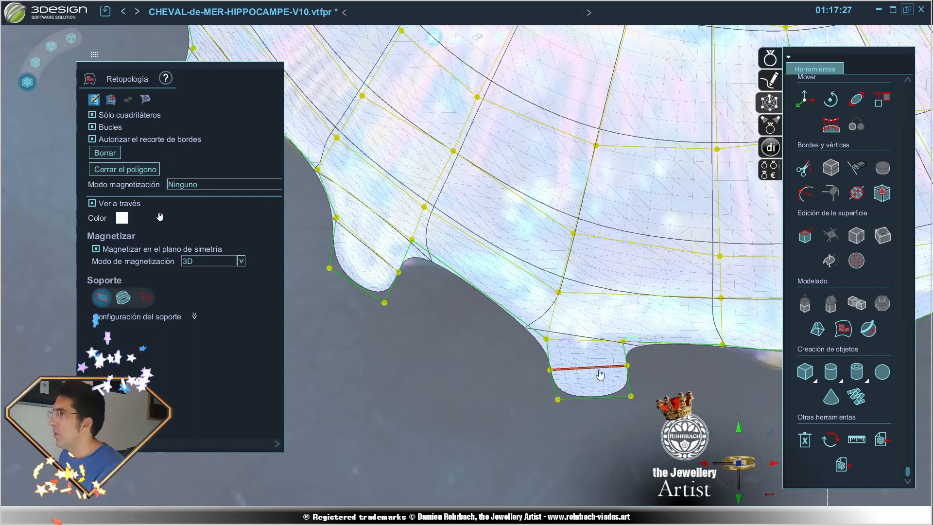
Step: Draw two quads outward from the tail's lowest edge, just before the vertical axis, to form the twelfth spine
scroll(679, 337, down, 3)
scroll(651, 331, up, 5)
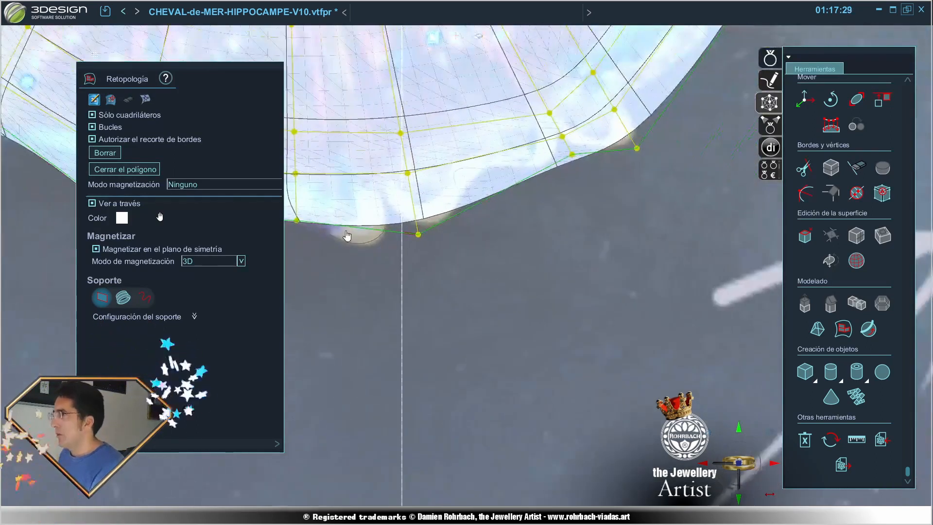
scroll(413, 287, up, 3)
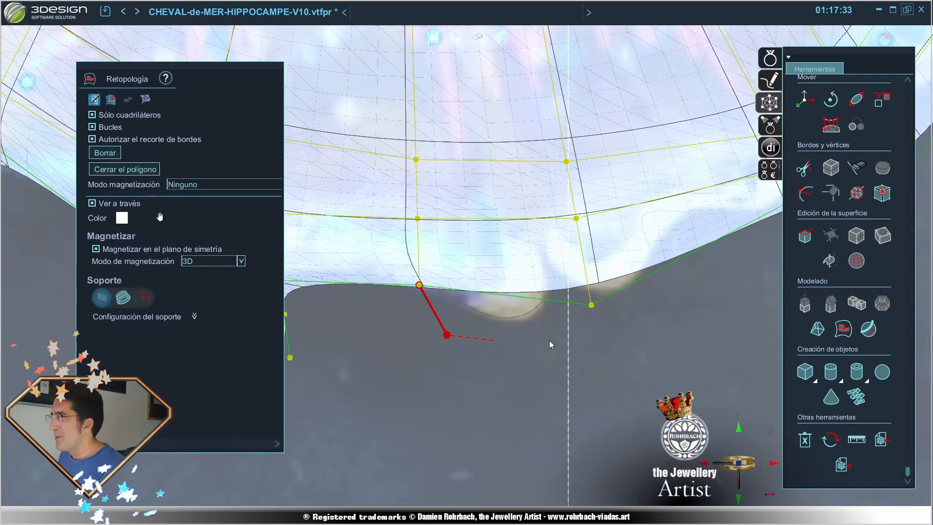
click(543, 302)
click(447, 335)
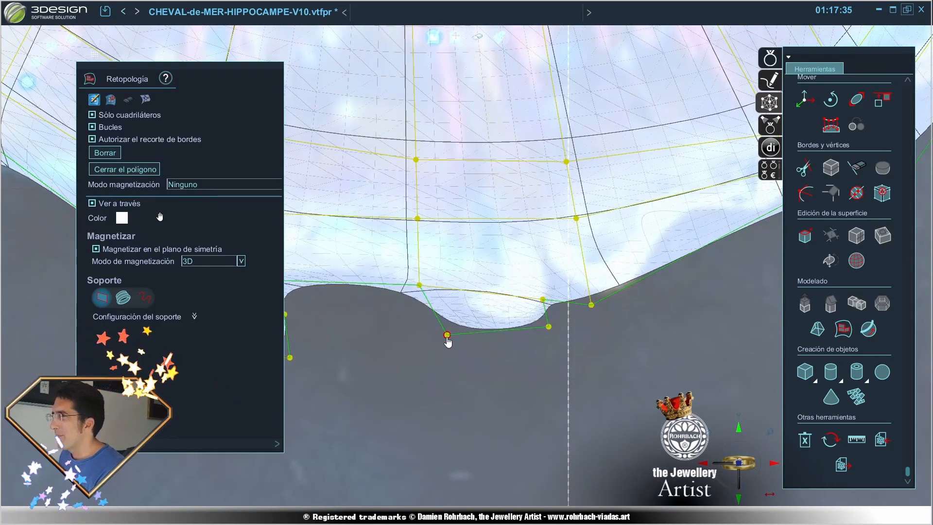
click(463, 368)
click(549, 365)
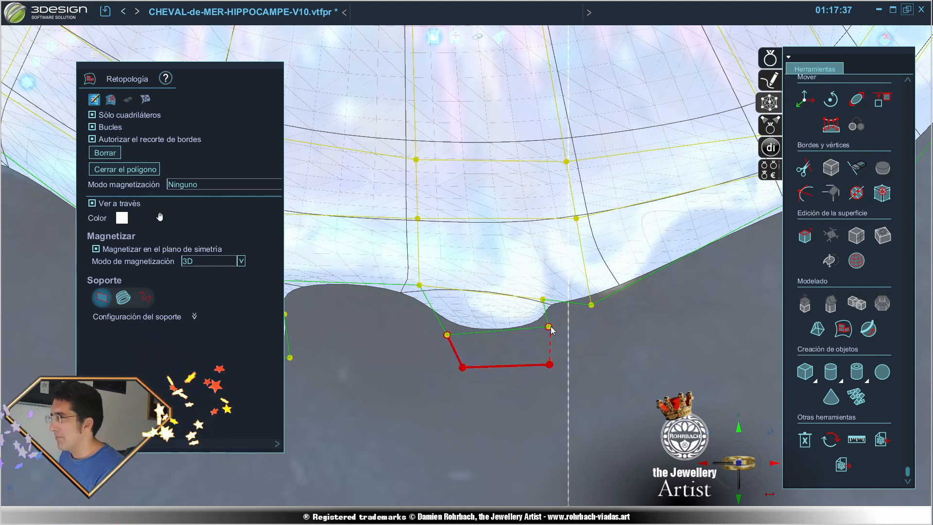
click(548, 326)
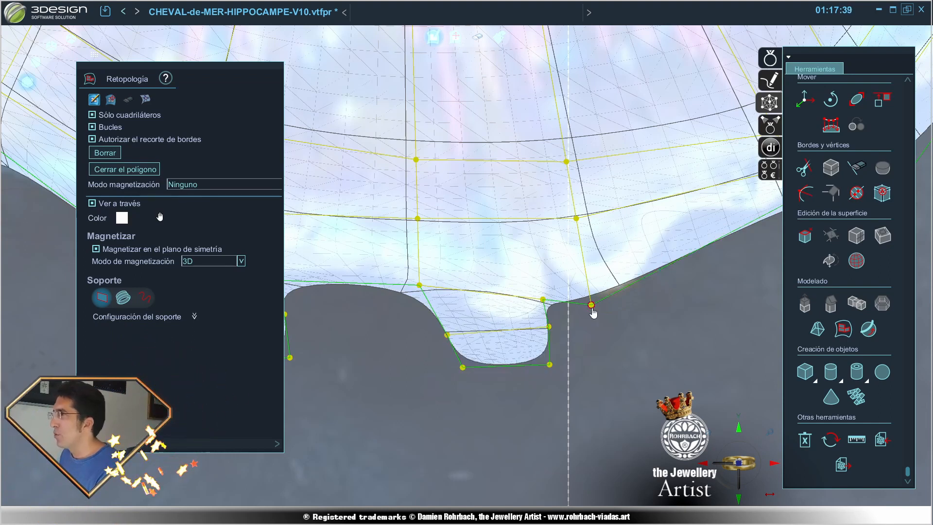
Step: Draw two quads outward from the body edge just past the vertical axis to form the thirteenth spine
click(688, 257)
click(630, 355)
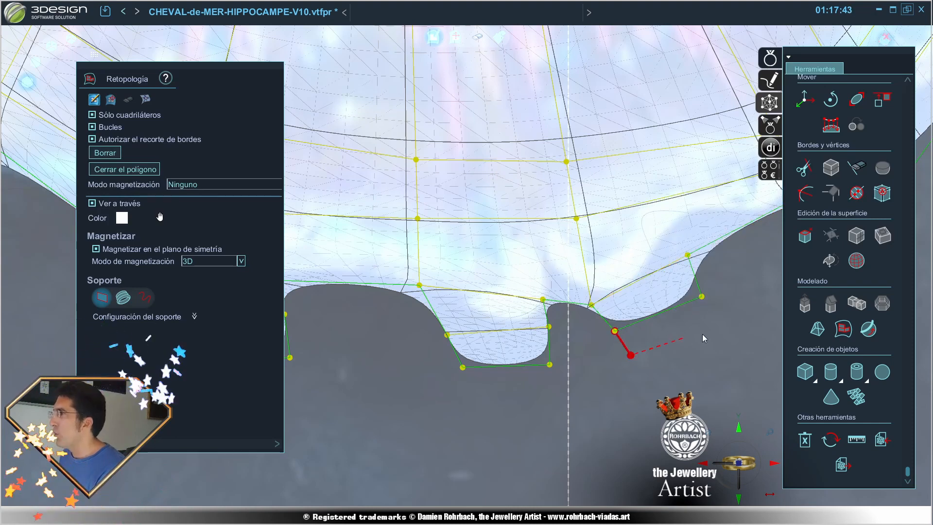
click(709, 328)
click(702, 296)
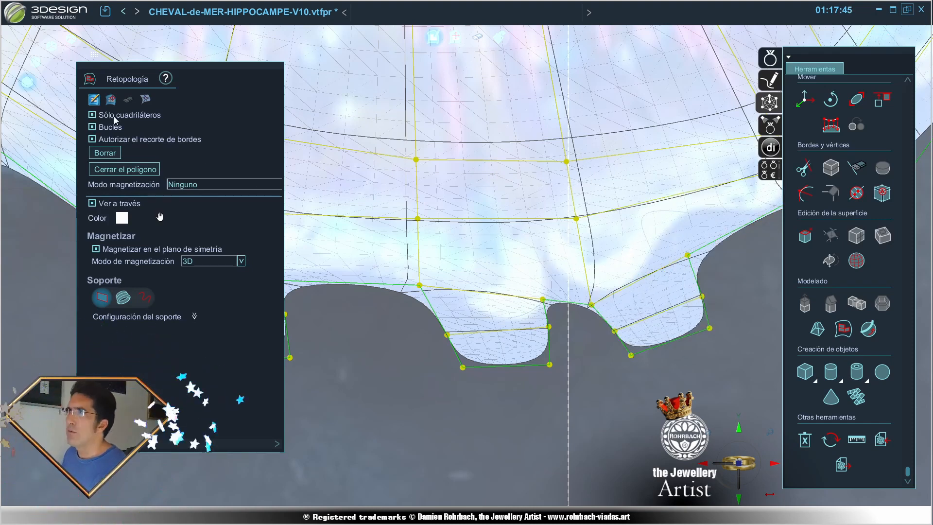
Step: Move the twelfth spine's two base vertices and the thirteenth spine's nearer base vertex inward to deepen the notches
click(112, 100)
drag(419, 285, 412, 271)
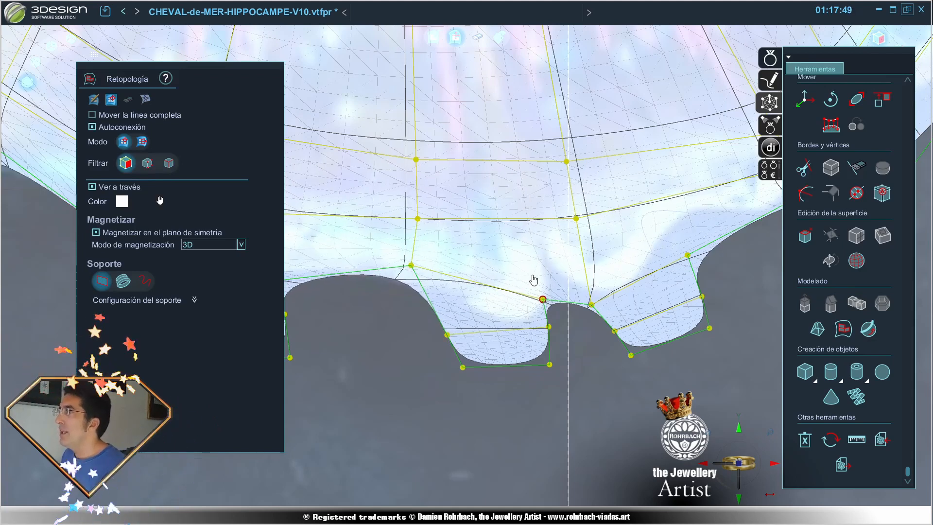
drag(533, 277, 528, 264)
drag(591, 305, 580, 256)
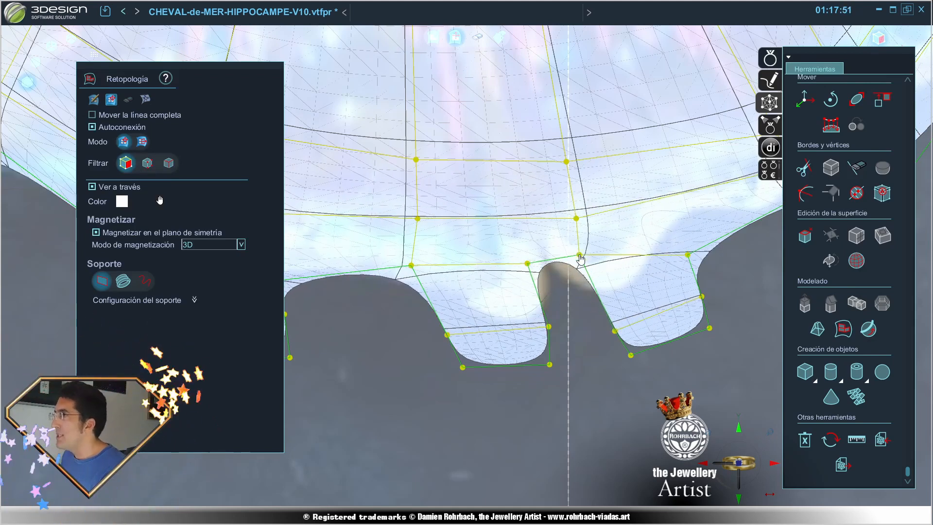
Step: Raise the twelfth spine's middle and tip vertices to the traced outline and lower the thirteenth spine's nearer base vertex slightly
drag(549, 326, 550, 298)
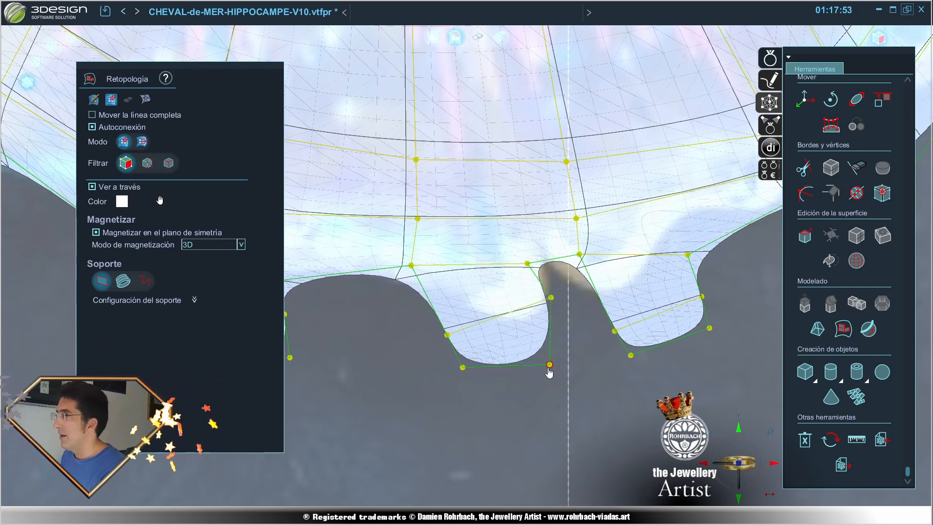
drag(549, 361, 546, 326)
drag(446, 335, 444, 296)
drag(462, 367, 477, 335)
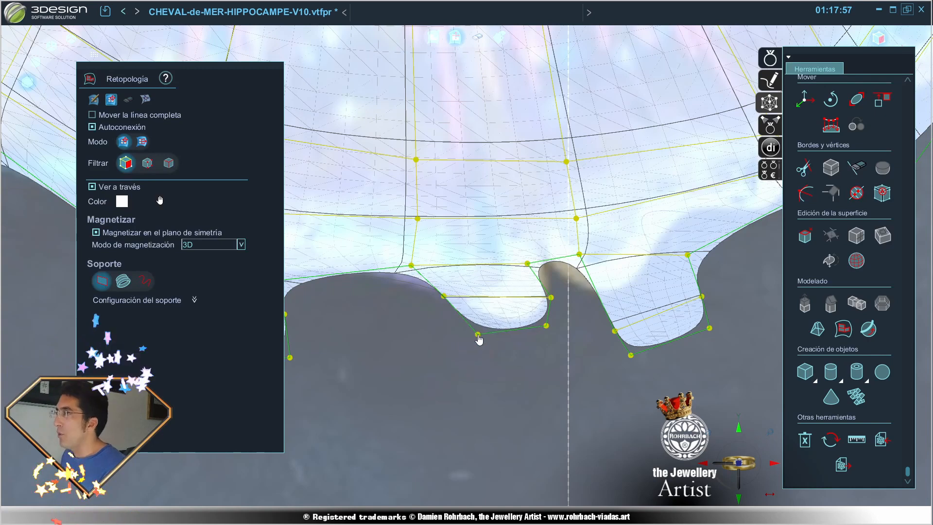
drag(579, 254, 580, 270)
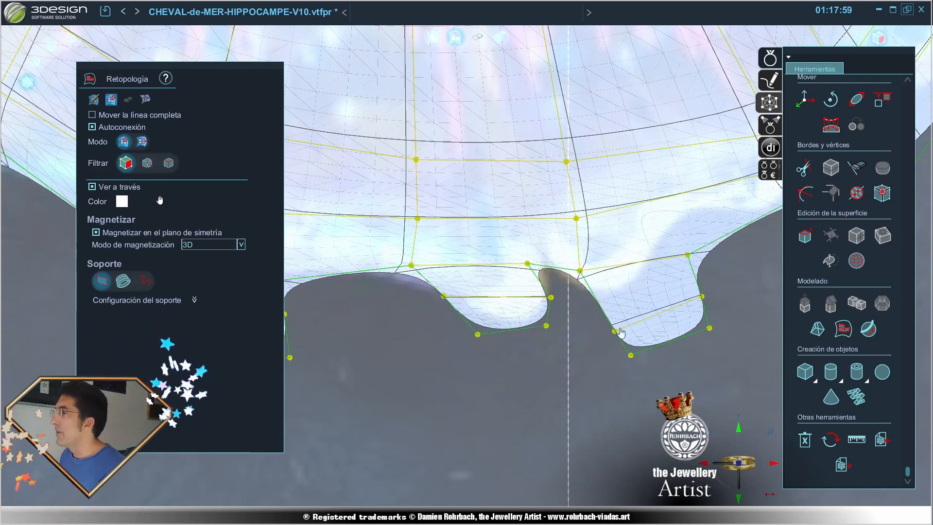
Step: Pull the thirteenth spine's outer base, middle and tip vertices inward to shorten it, keeping the outer base vertex at the traced notch
drag(687, 254, 658, 217)
drag(701, 297, 676, 275)
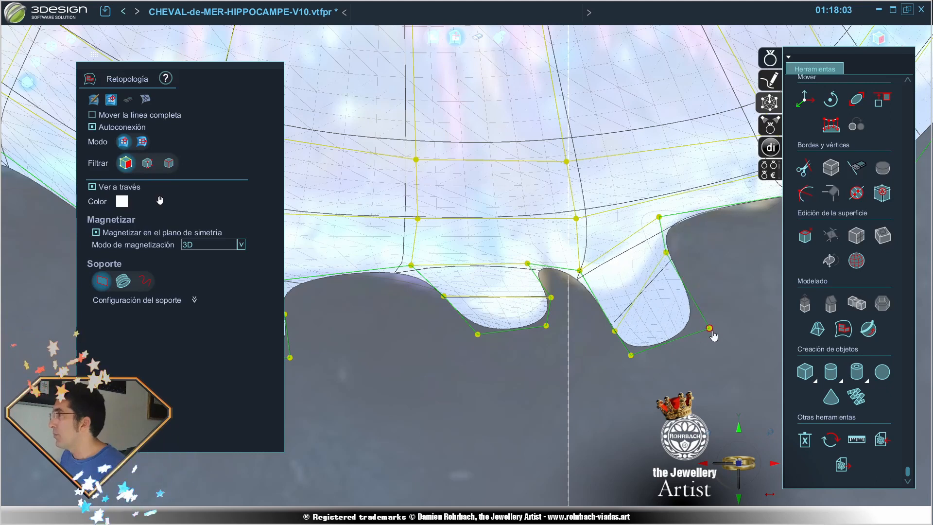
drag(706, 330, 679, 296)
drag(614, 331, 590, 294)
drag(631, 355, 610, 320)
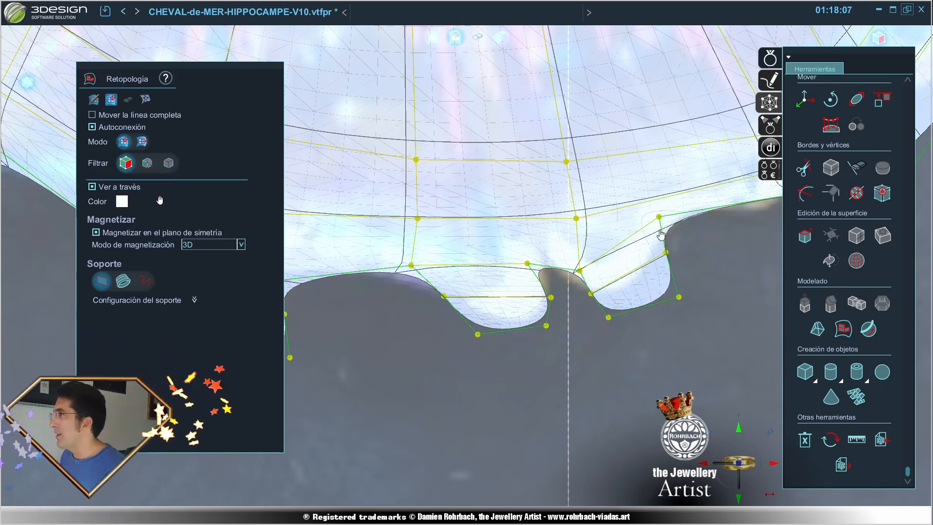
drag(660, 217, 680, 220)
Step: Shift the twelfth spine's nearer base vertex and its middle and tip vertices away from the vertical axis to follow the traced outline
scroll(679, 222, down, 3)
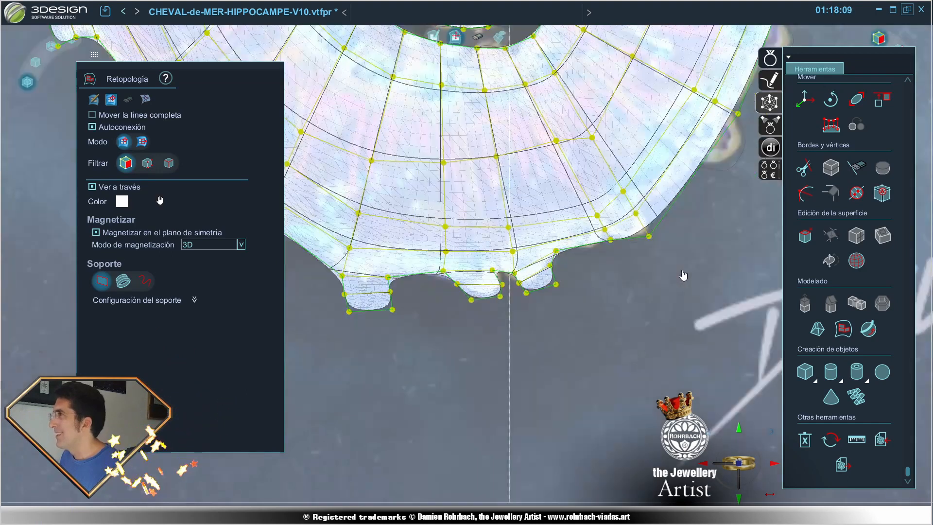
scroll(431, 278, up, 3)
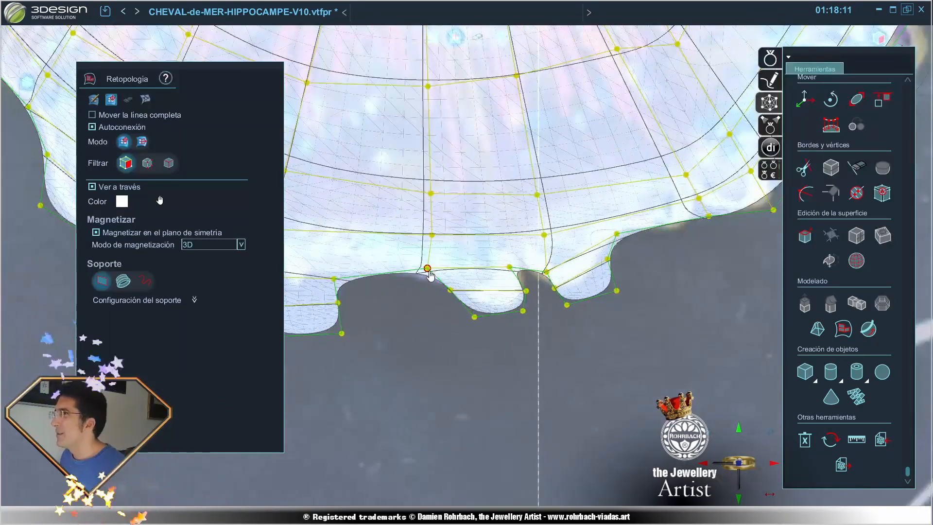
drag(428, 268, 450, 318)
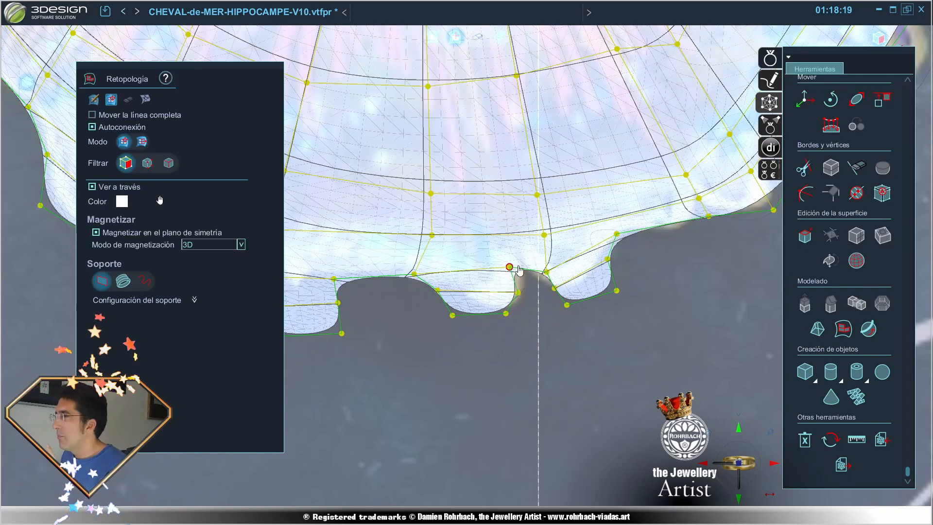
Step: Draw two quads outward from the body edge beyond the thirteenth spine to form the fourteenth spine
scroll(516, 338, down, 6)
scroll(552, 278, up, 3)
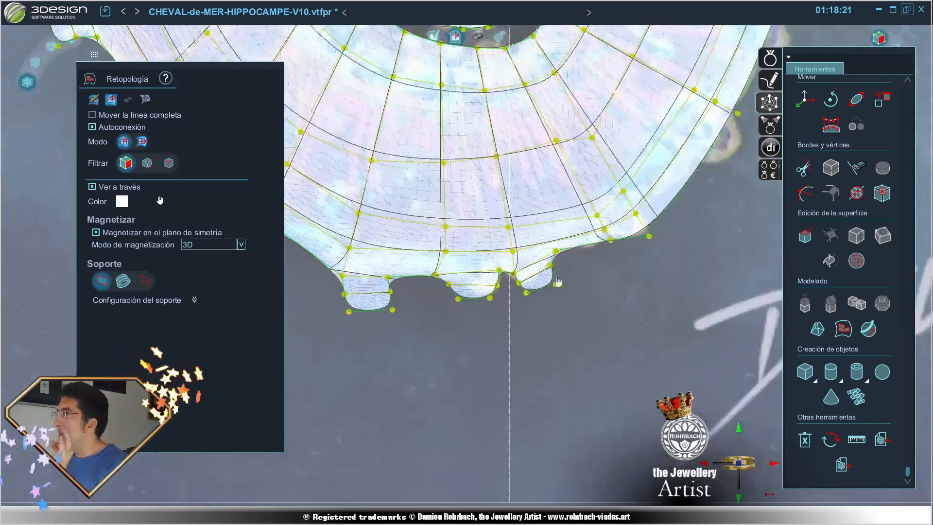
middle_drag(699, 225, 611, 246)
scroll(406, 257, up, 4)
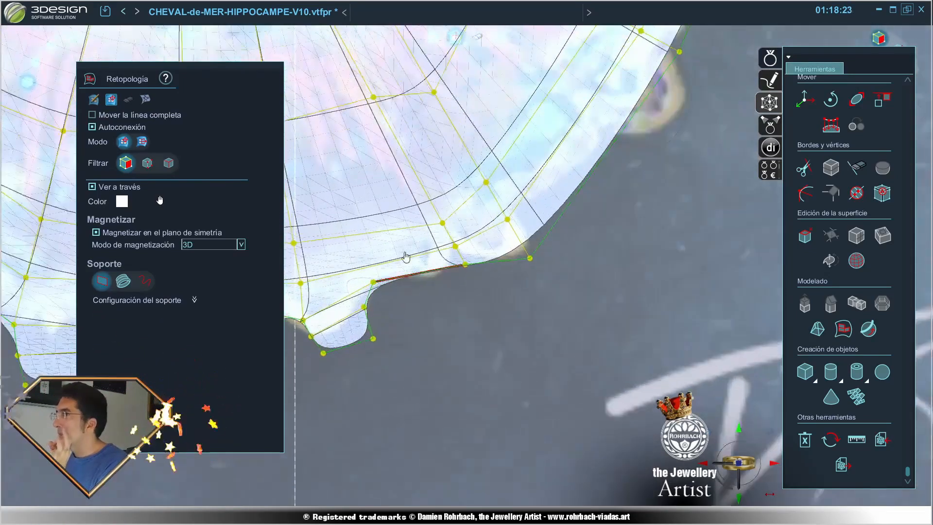
click(94, 99)
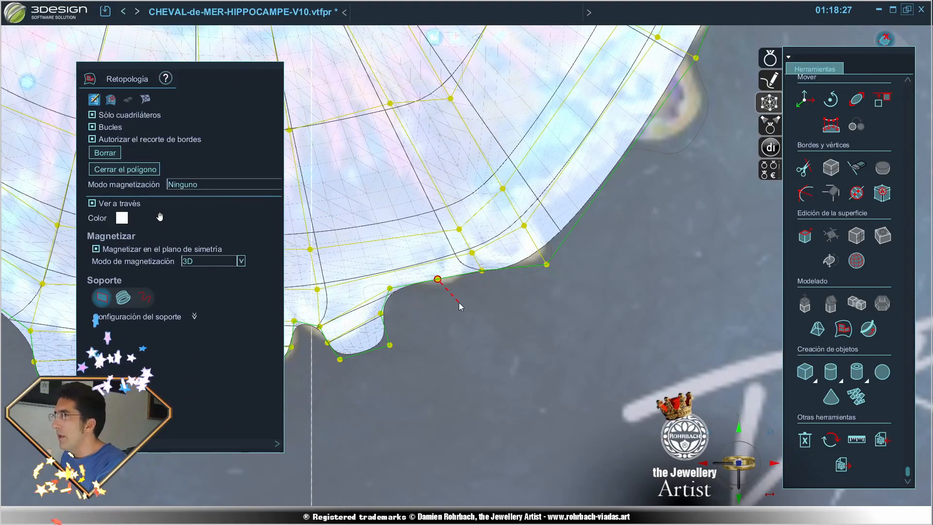
click(495, 290)
click(482, 270)
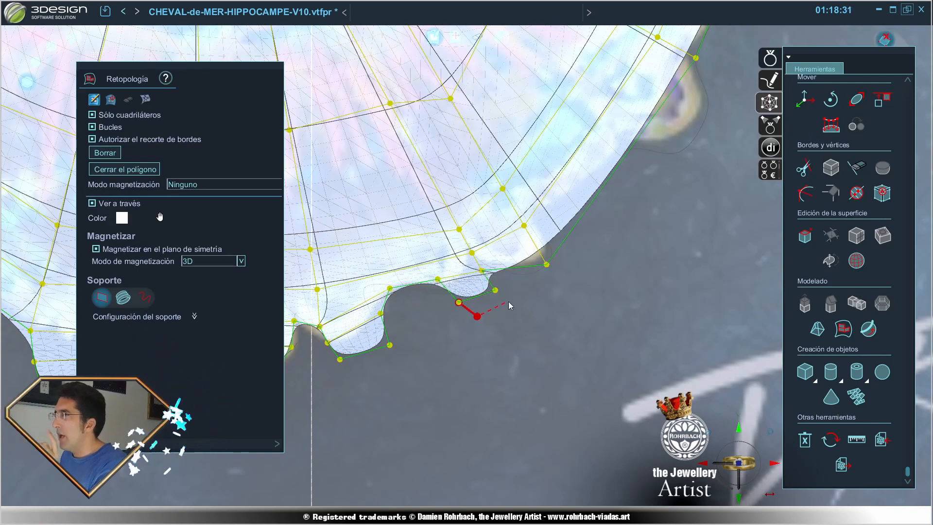
click(495, 290)
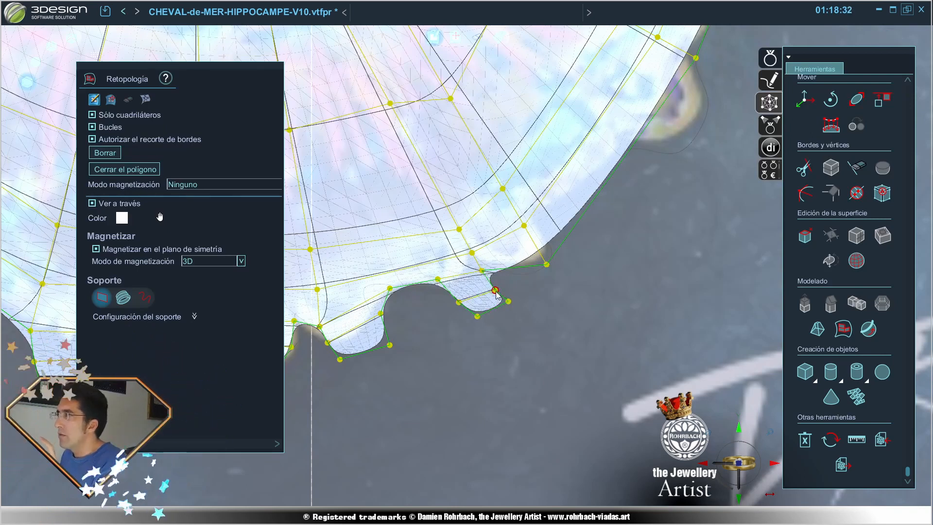
Step: Draw two quads outward from the long body edge beyond the fourteenth spine to form the fifteenth spine
click(570, 282)
click(602, 231)
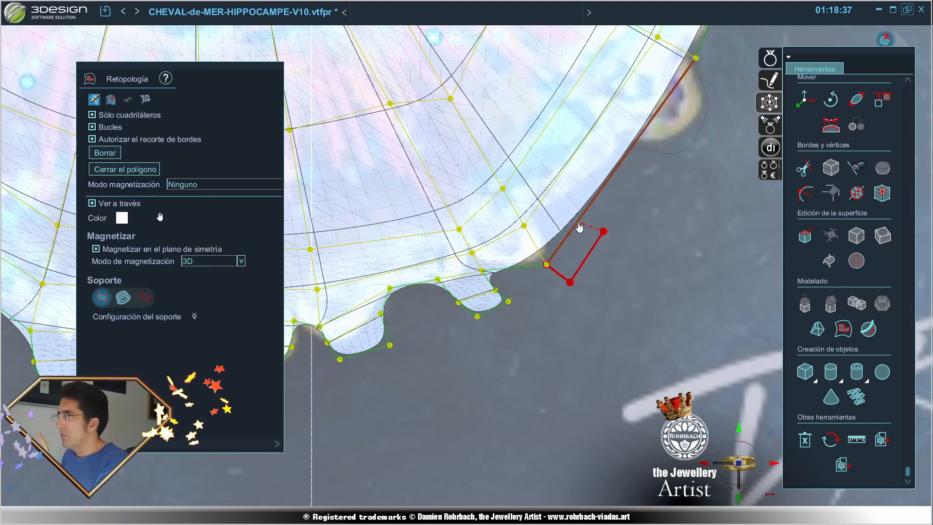
click(577, 222)
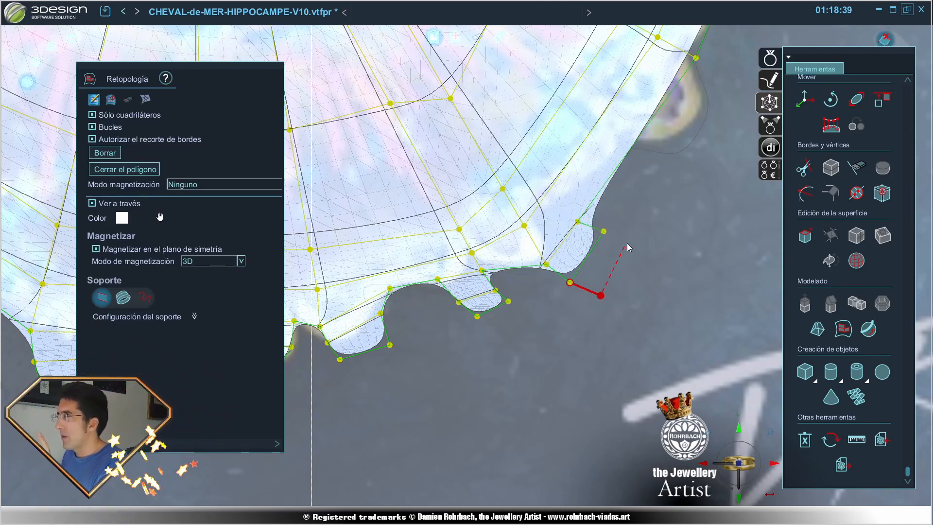
click(625, 242)
click(603, 231)
click(569, 282)
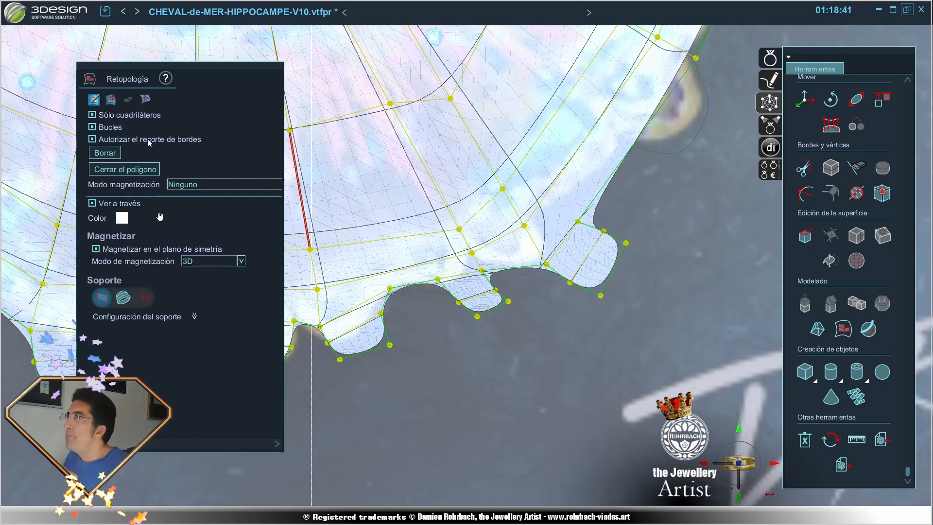
Step: Pull the fifteenth spine's far base, middle and tip vertices inward to narrow and shorten it to the traced outline
click(111, 100)
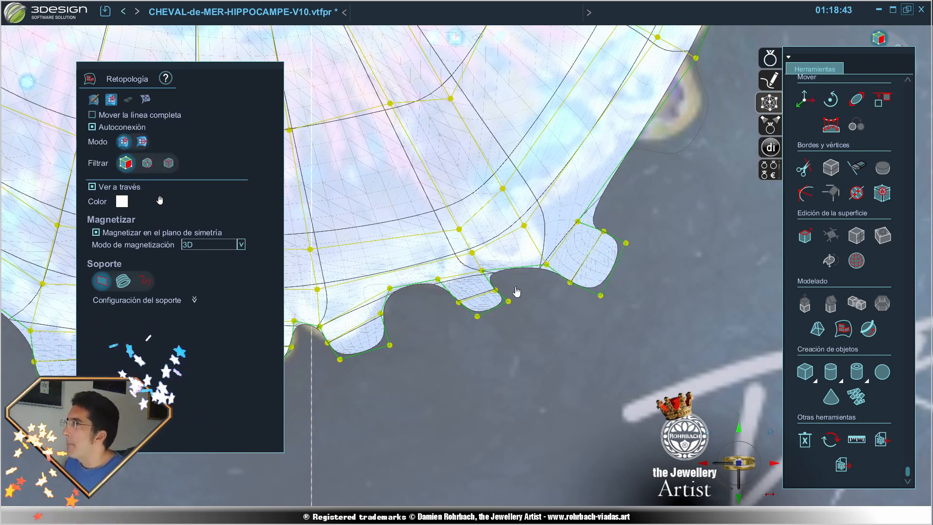
mouse_move(577, 222)
mouse_down()
mouse_move(566, 207)
mouse_move(591, 218)
mouse_up()
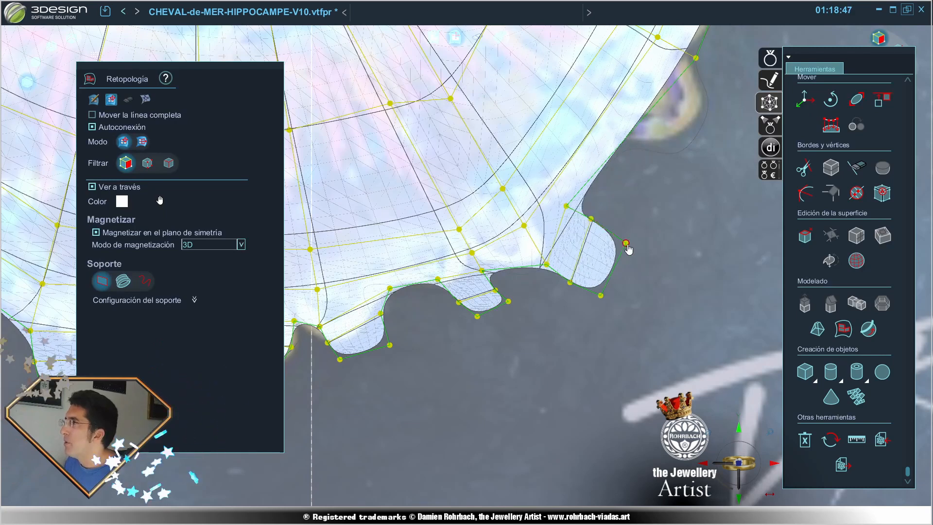
drag(626, 243, 610, 239)
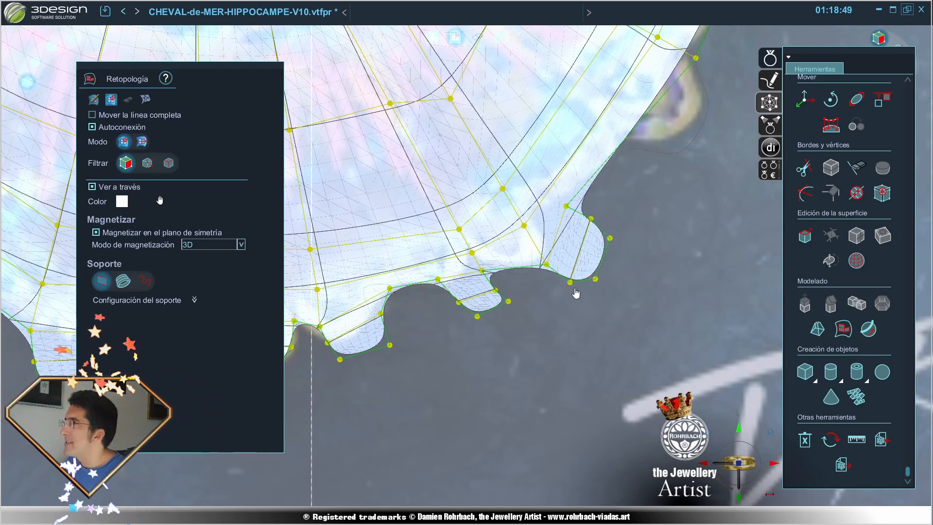
drag(571, 286, 567, 268)
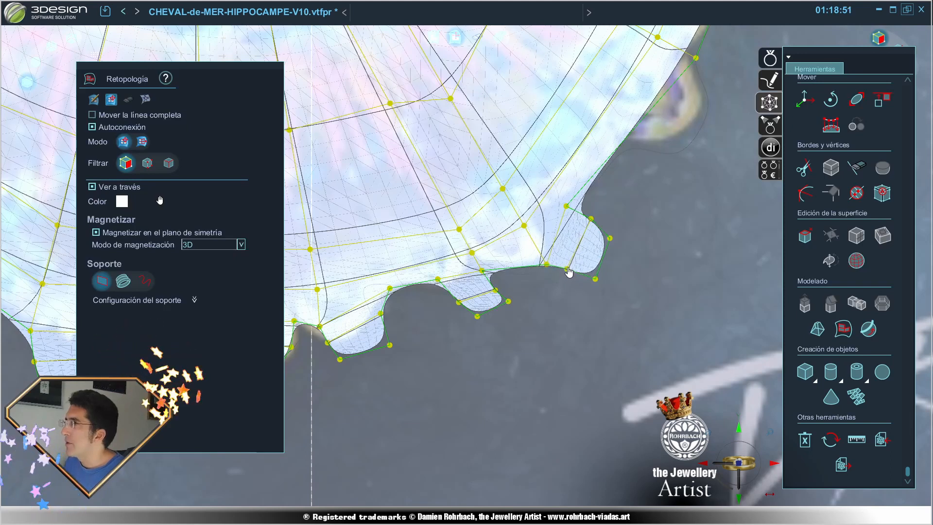
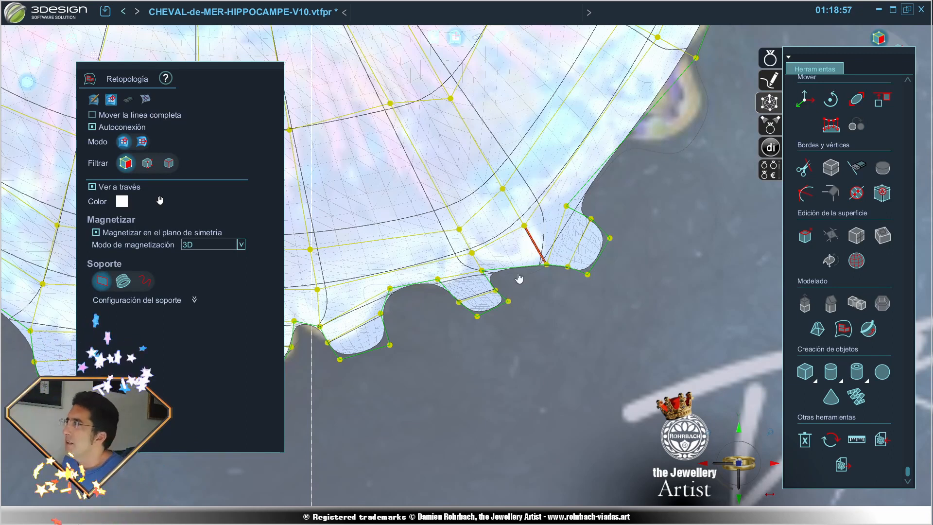
Step: Move the four body vertices behind the fourteenth and fifteenth spines and their facing base vertices inward to deepen the notch between them
scroll(462, 225, up, 1)
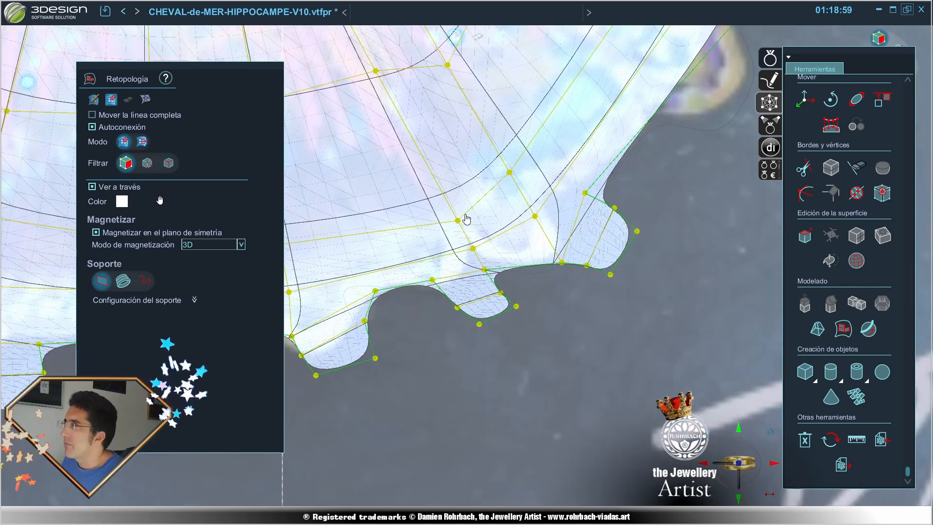
drag(458, 221, 441, 203)
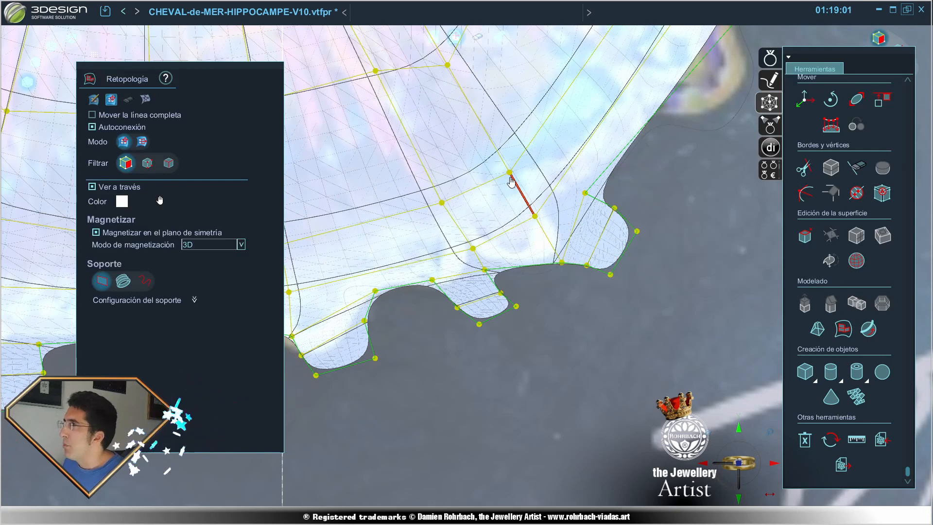
drag(508, 172, 505, 151)
drag(473, 248, 461, 226)
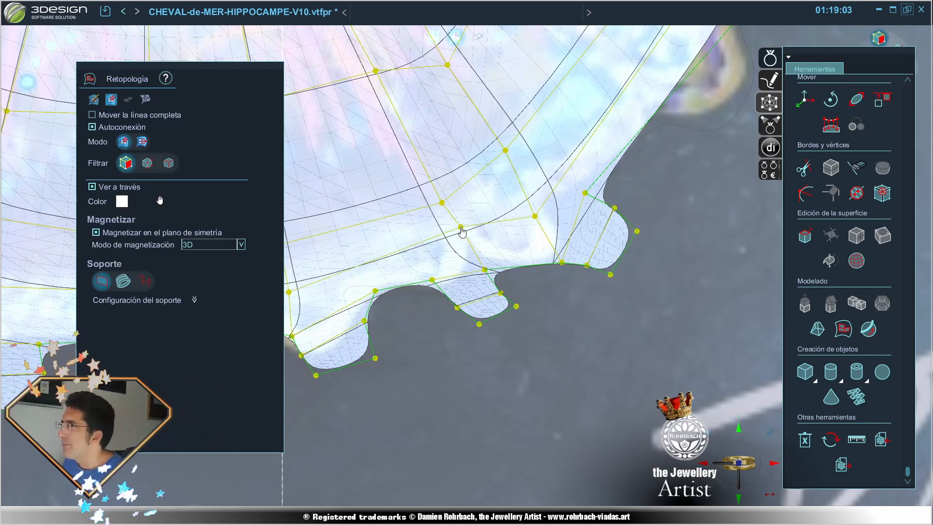
drag(534, 215, 522, 193)
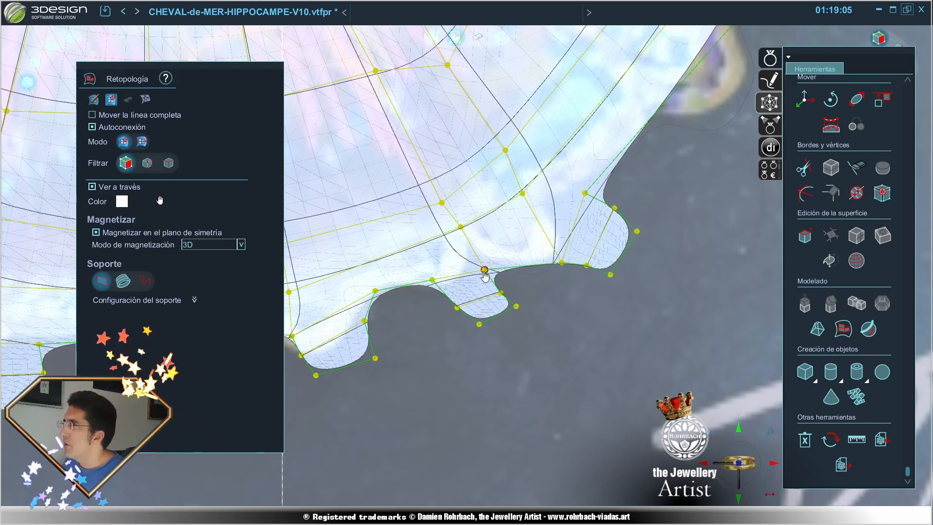
drag(484, 269, 472, 249)
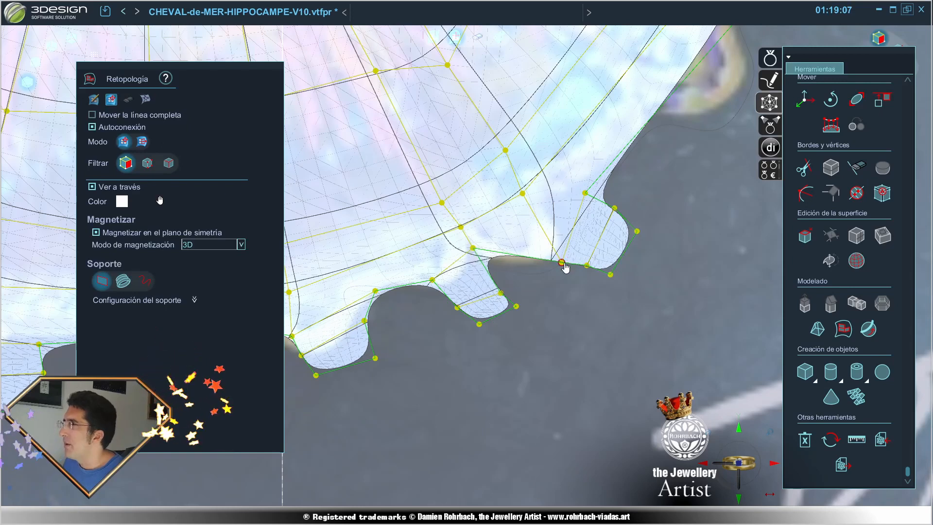
drag(562, 263, 545, 255)
Step: Reshape the fourteenth spine by moving its base, middle and tip vertices, and pull the fifteenth spine's two middle vertices inward
drag(499, 292, 487, 277)
drag(515, 306, 508, 297)
drag(479, 325, 446, 290)
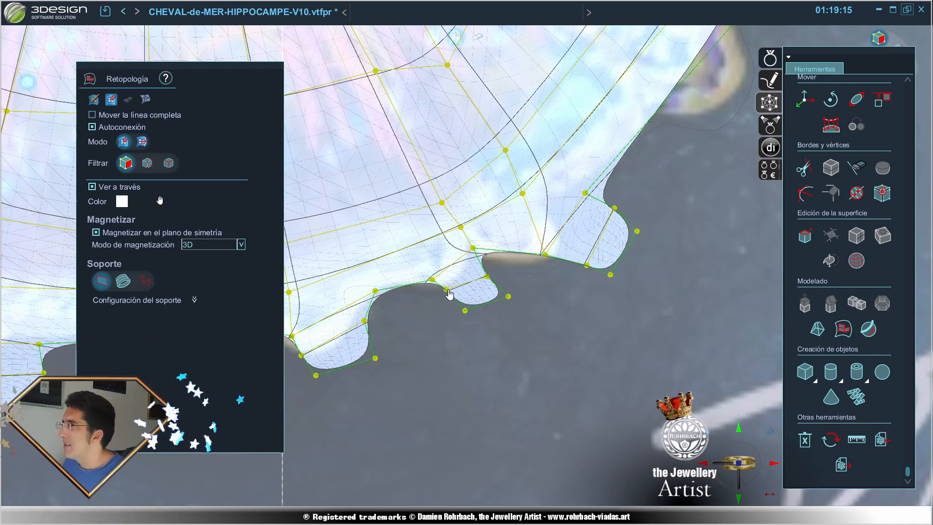
drag(481, 250, 481, 249)
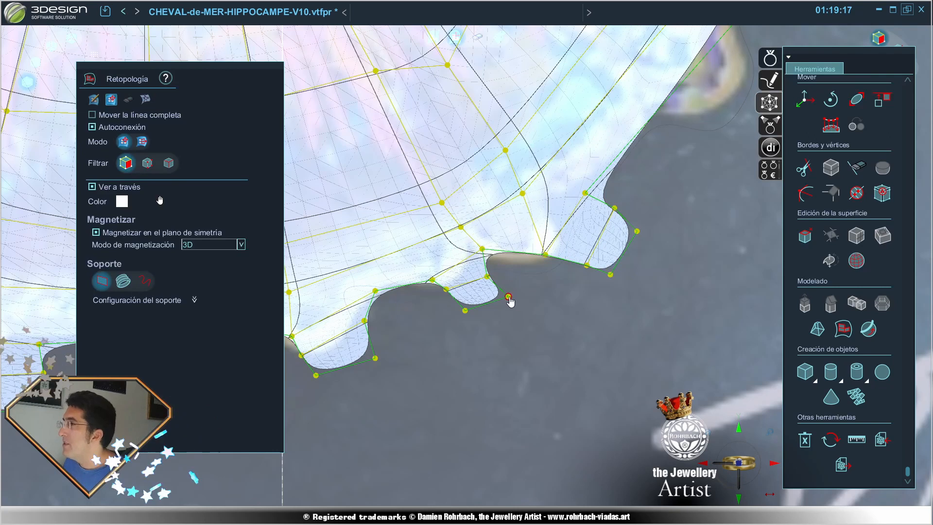
drag(510, 302, 496, 301)
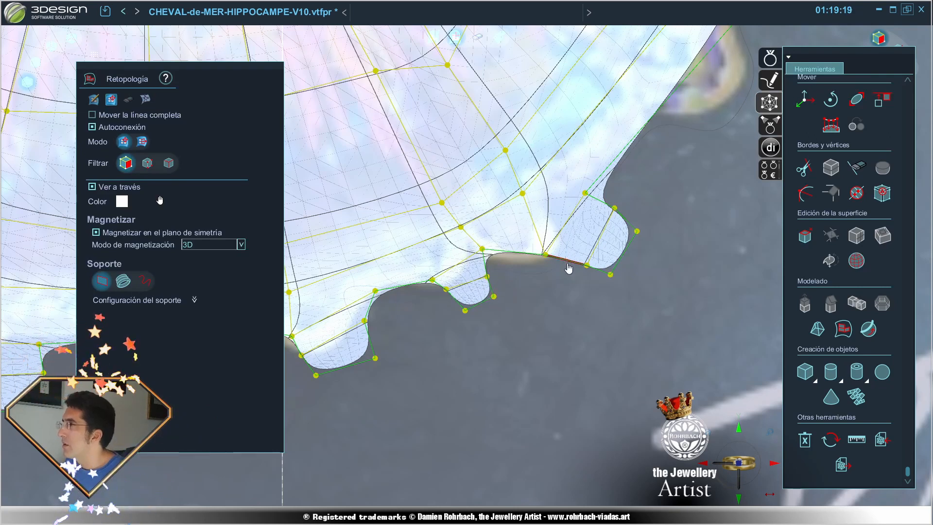
drag(586, 266, 569, 259)
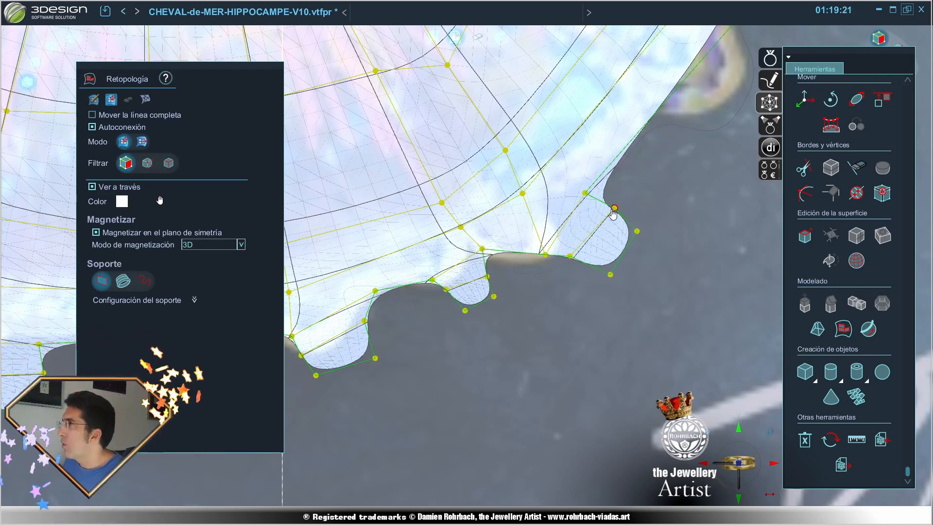
drag(613, 212, 607, 215)
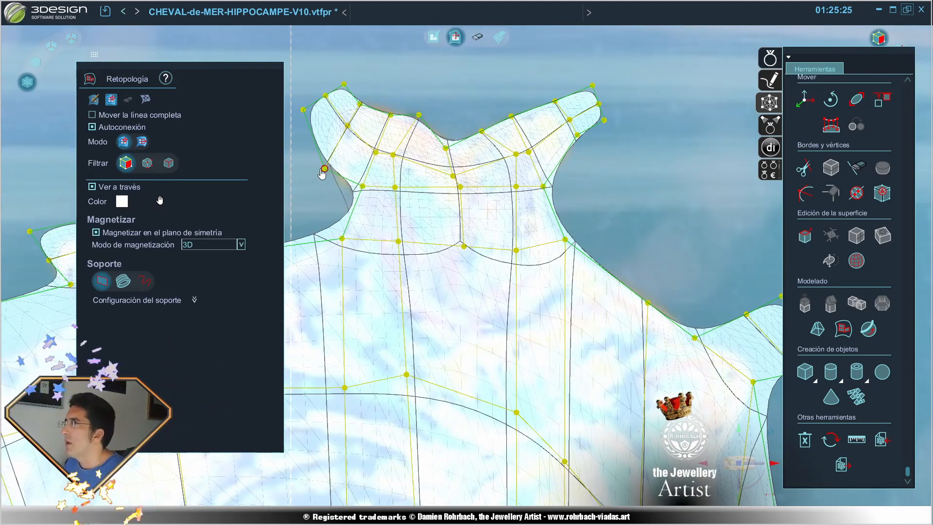
Step: Adjust the lower side and tip vertices of the two-pronged crest's prong farther from the vertical axis to round its outline
drag(578, 136, 579, 151)
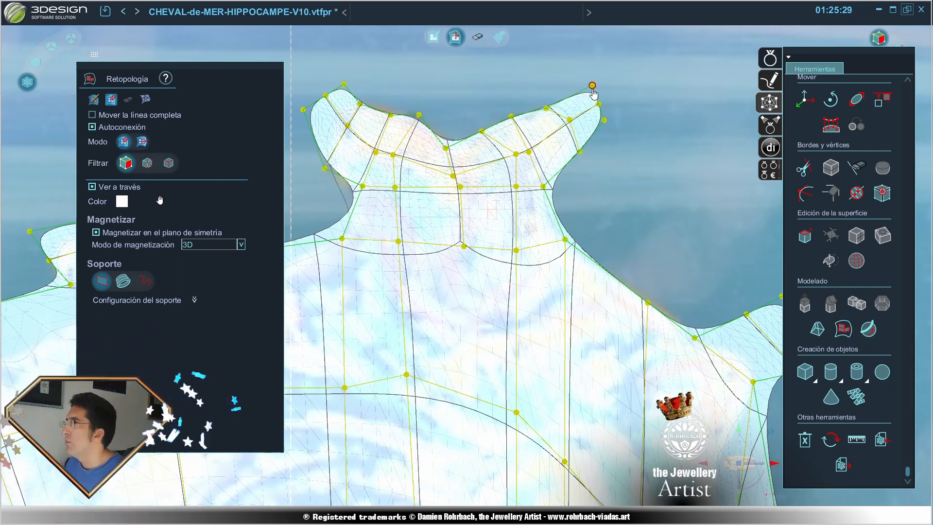
drag(591, 87, 584, 90)
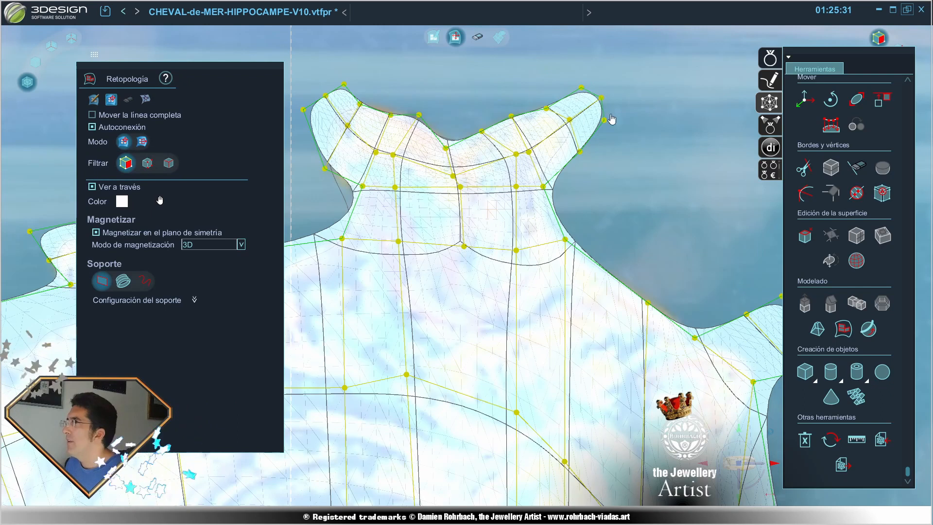
scroll(592, 209, down, 5)
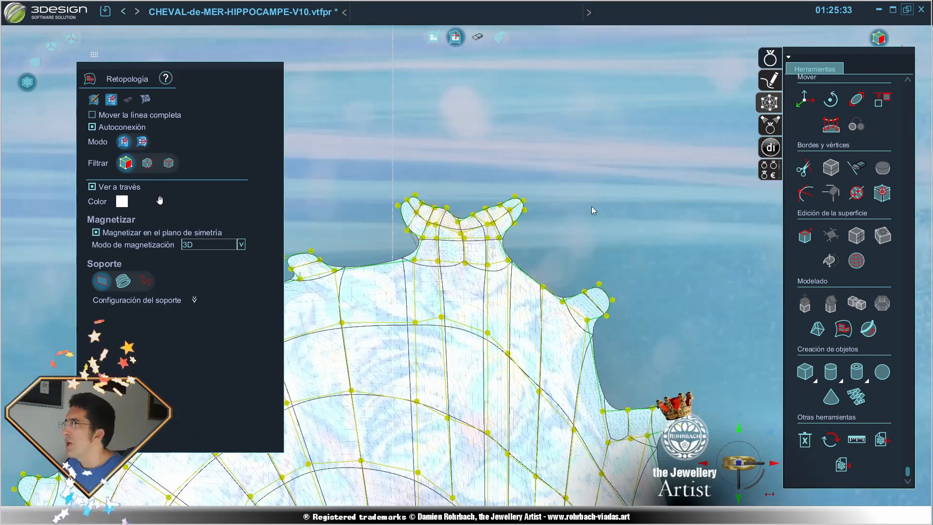
Step: Narrow the spine nearest the two-pronged crest by moving its two middle side vertices and the far tip vertex inward
scroll(542, 304, down, 5)
scroll(383, 276, up, 5)
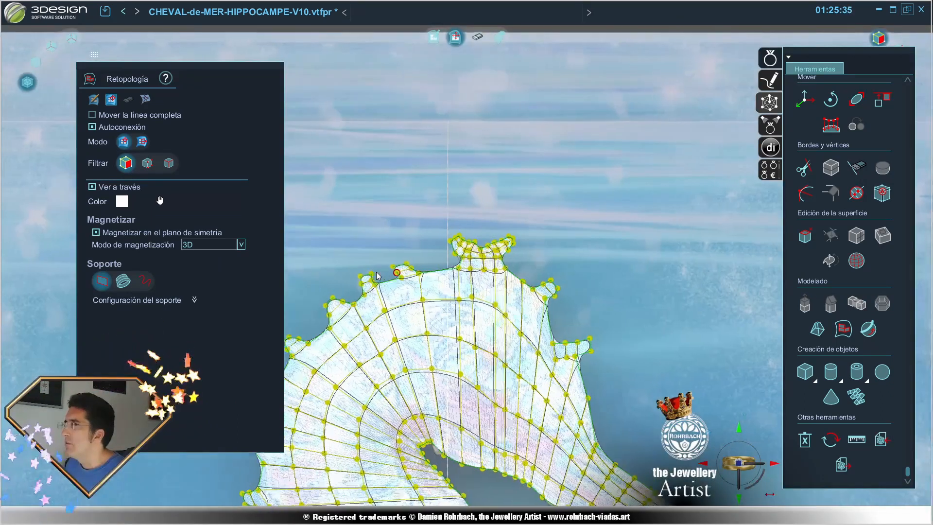
scroll(383, 277, up, 8)
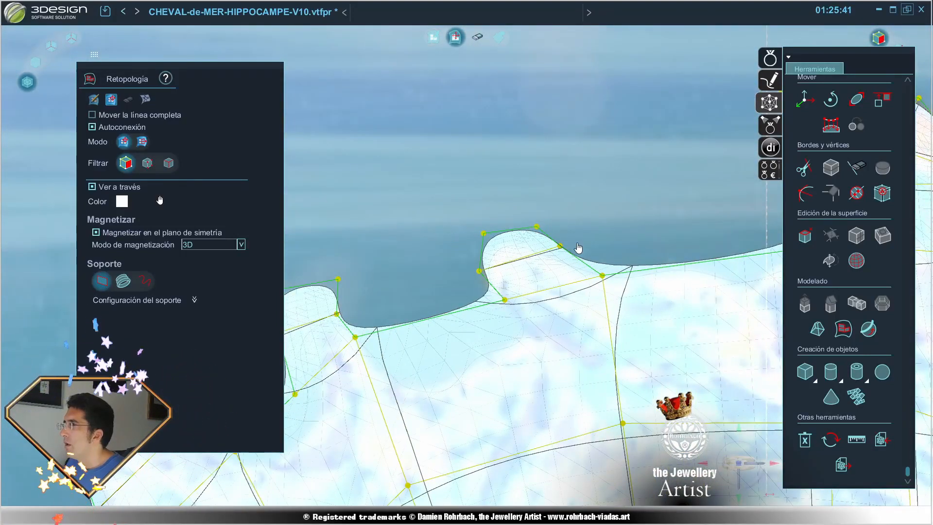
drag(560, 246, 566, 256)
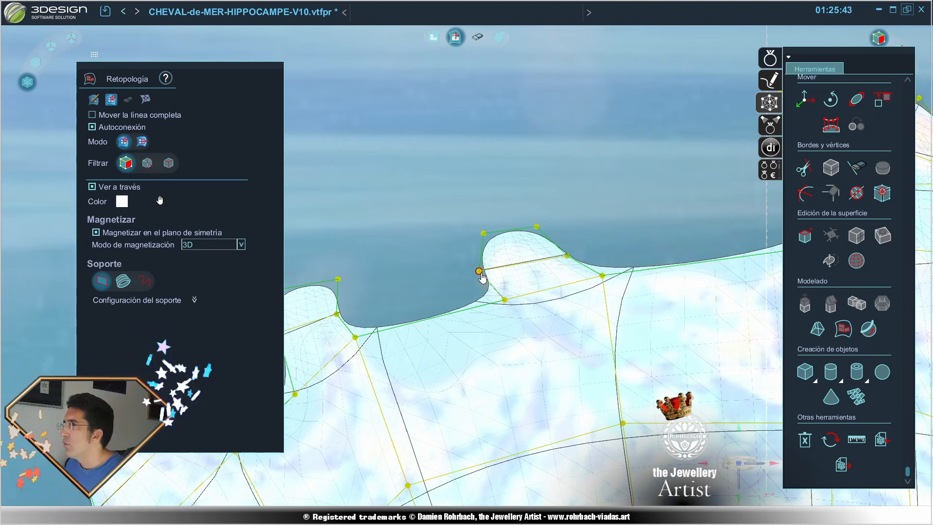
drag(482, 276, 489, 277)
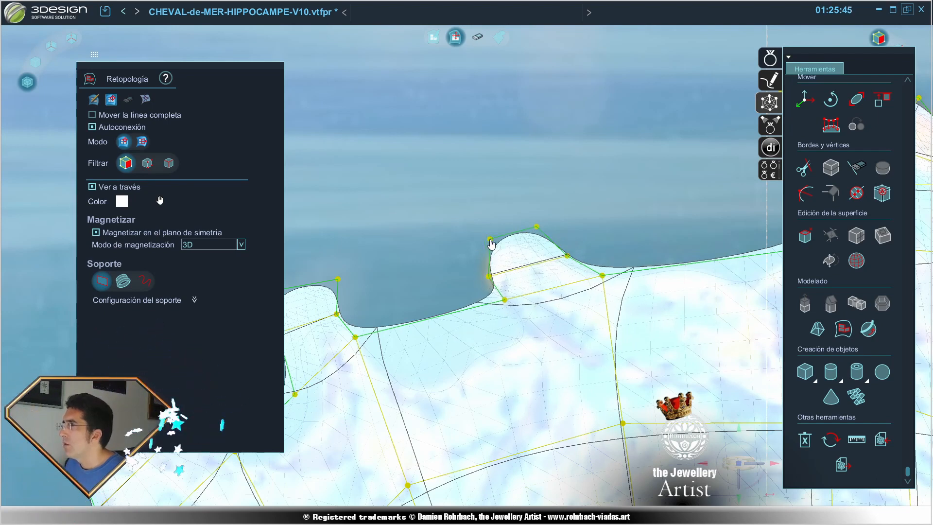
scroll(528, 275, down, 10)
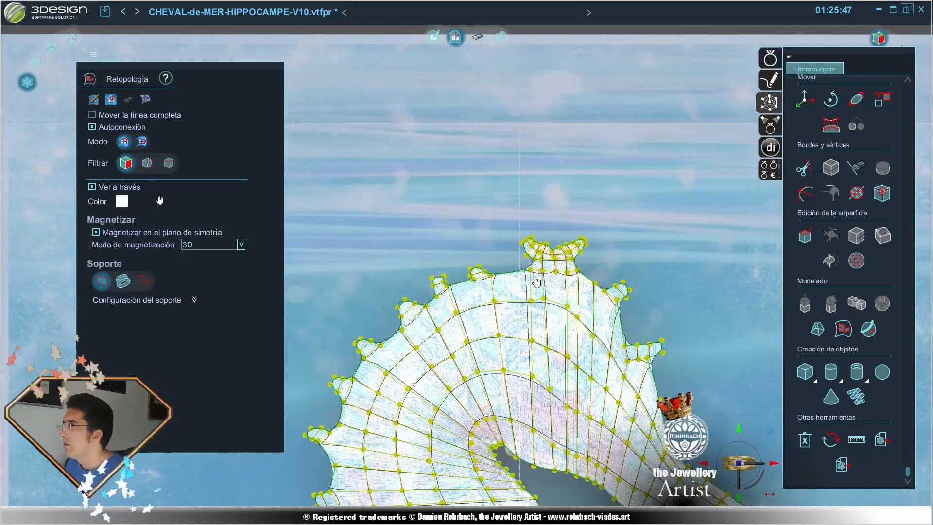
Step: Draw a new quad at the end of the throat notch to fill the uncovered patch along the traced outline
middle_drag(529, 476, 449, 367)
scroll(450, 368, up, 10)
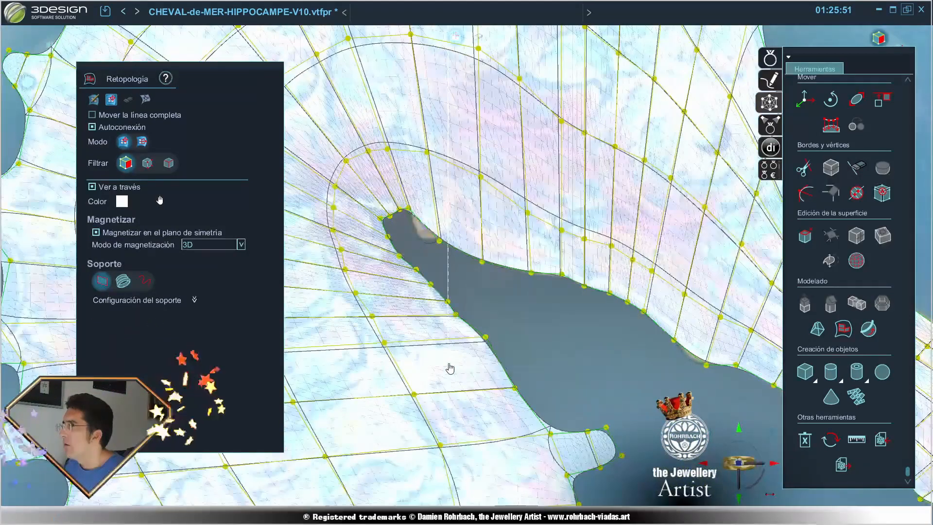
scroll(410, 189, up, 2)
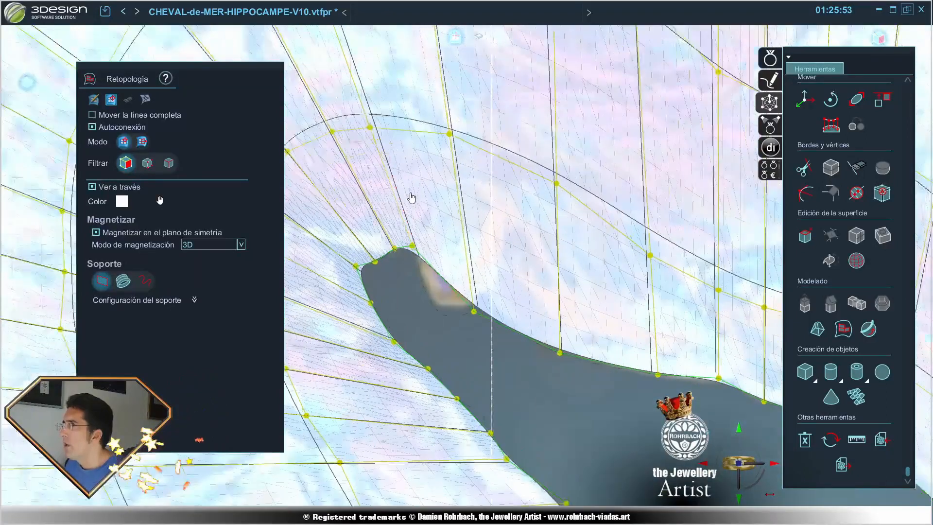
click(95, 100)
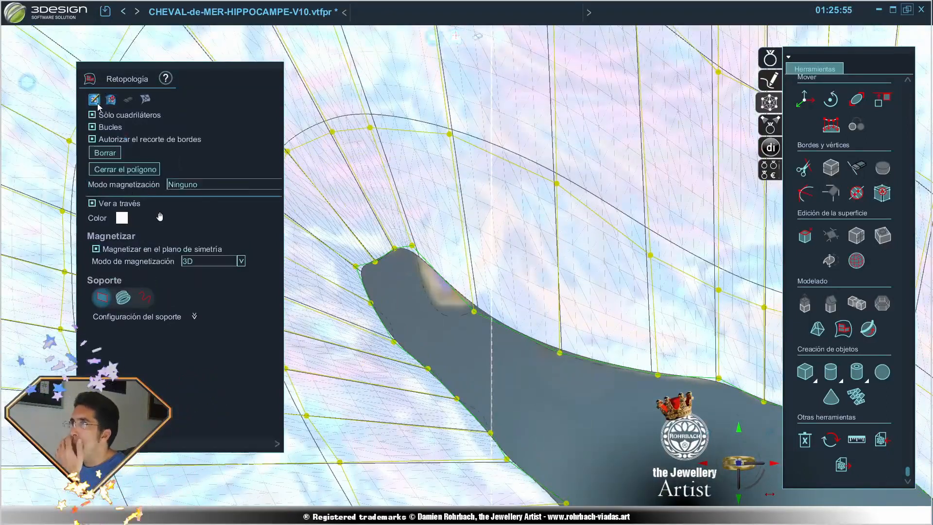
click(394, 249)
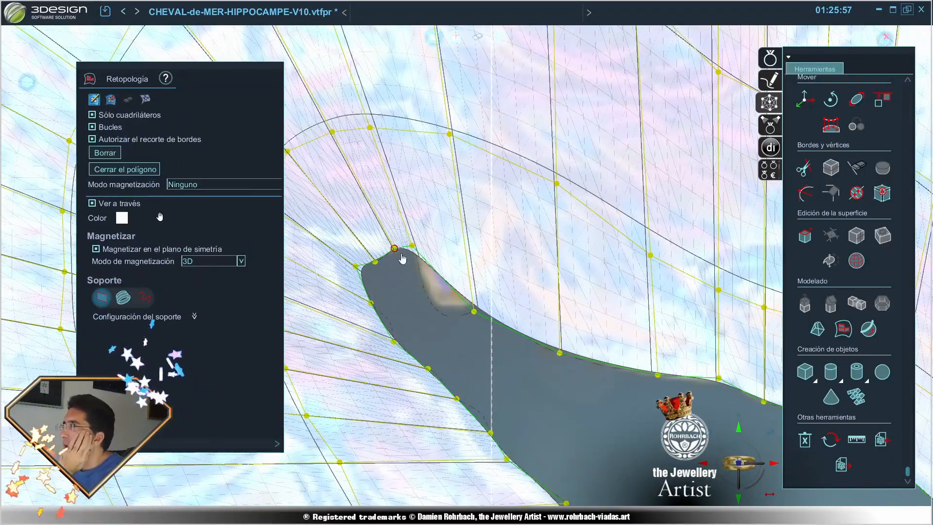
click(437, 313)
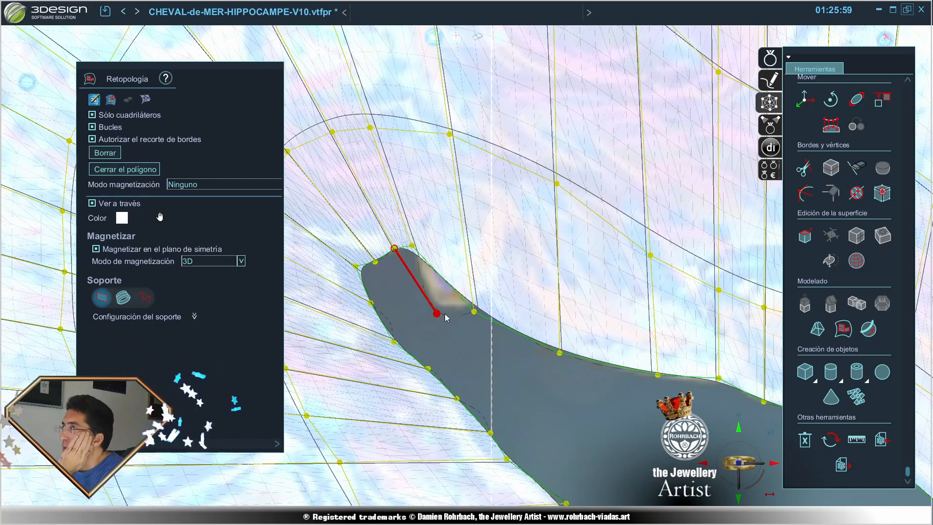
click(474, 313)
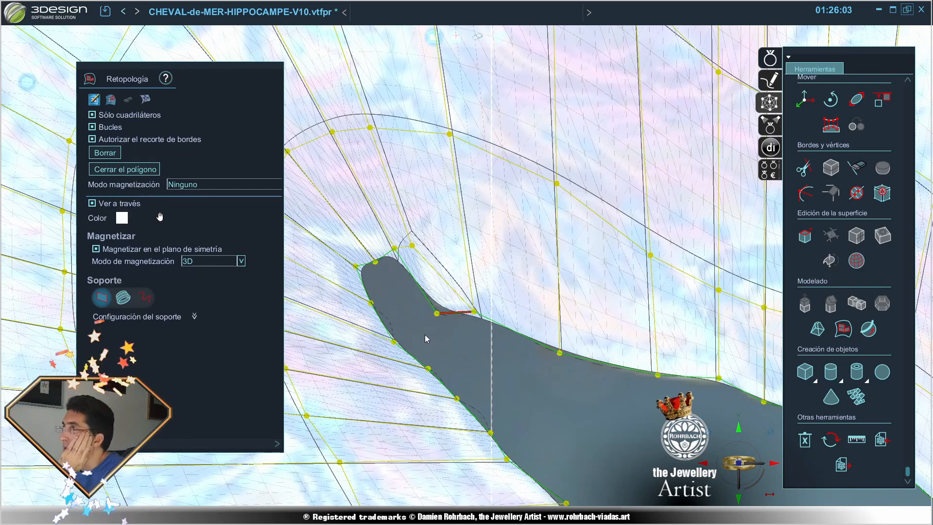
Step: Add a second quad at the rounded end of the throat notch and split the adjoining quad with a cross edge
click(375, 261)
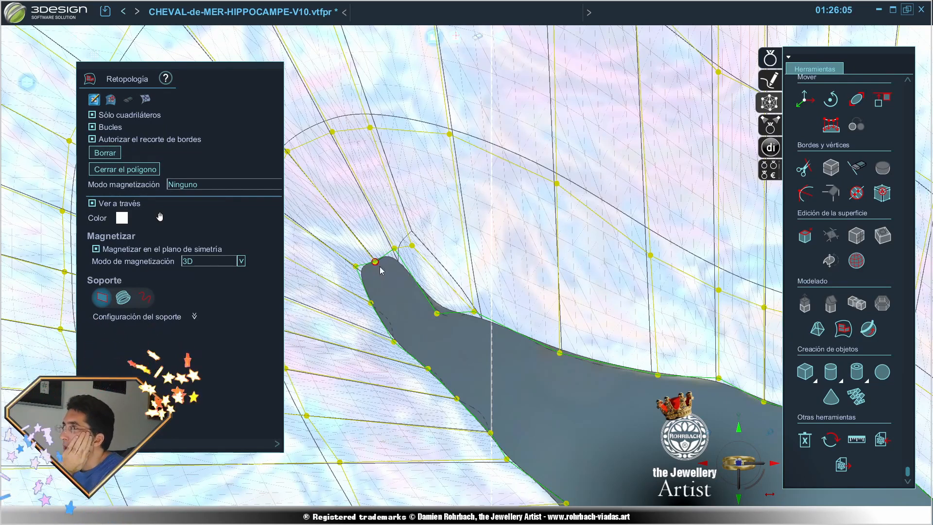
click(394, 291)
click(414, 279)
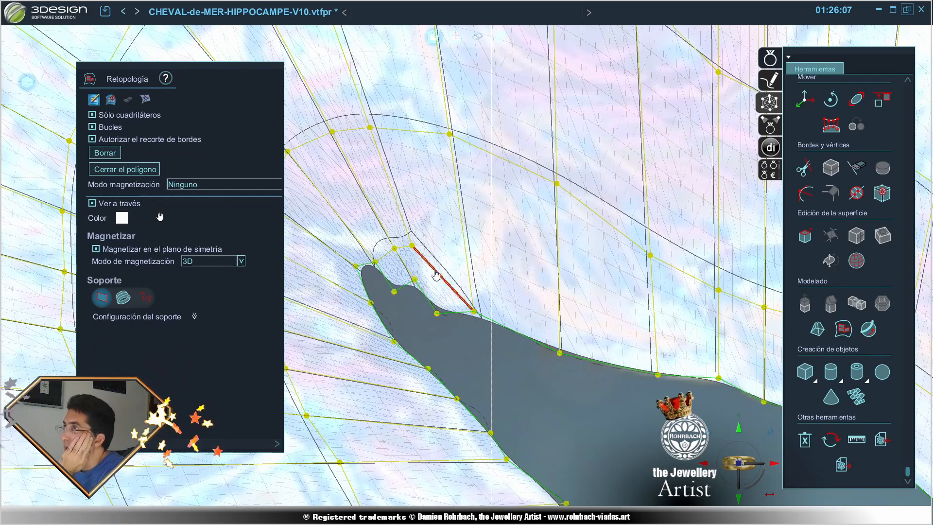
click(434, 269)
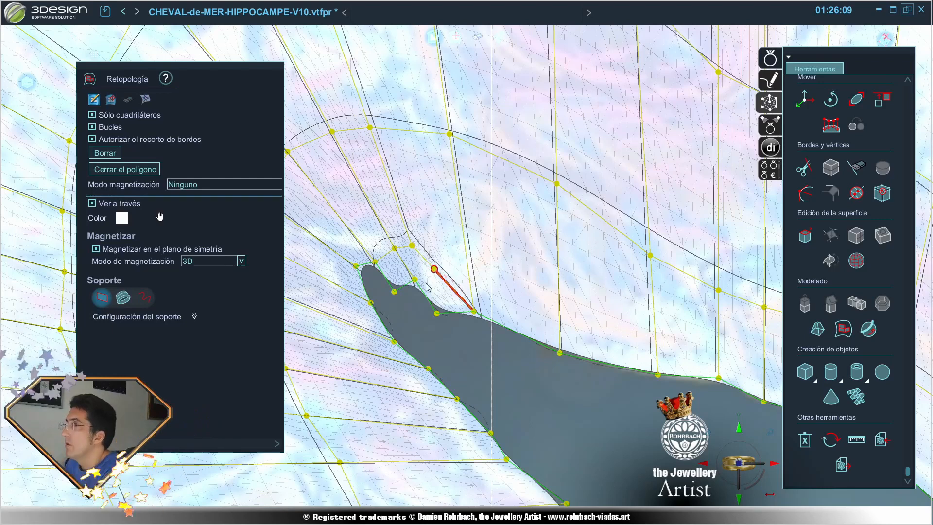
click(415, 280)
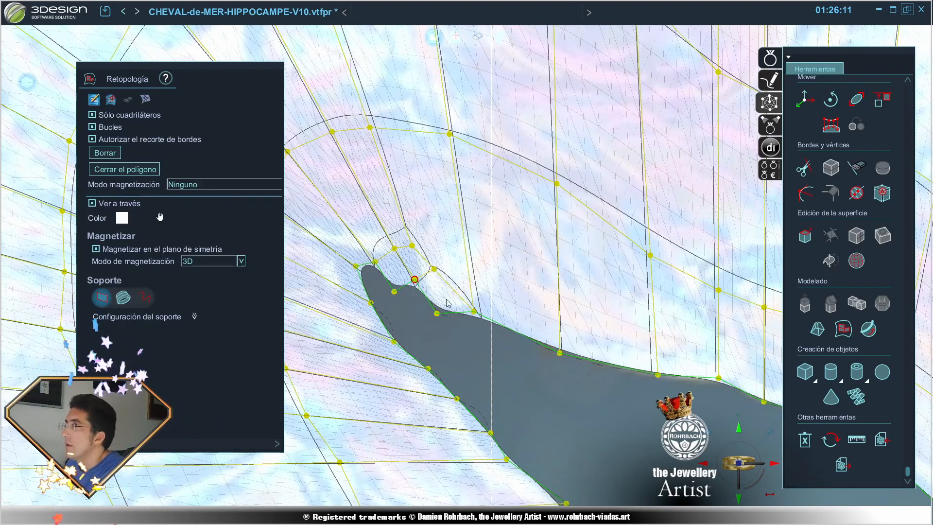
Step: Draw an edge line from the throat notch's new quads across the strips, just inside the head's lower outline
click(464, 241)
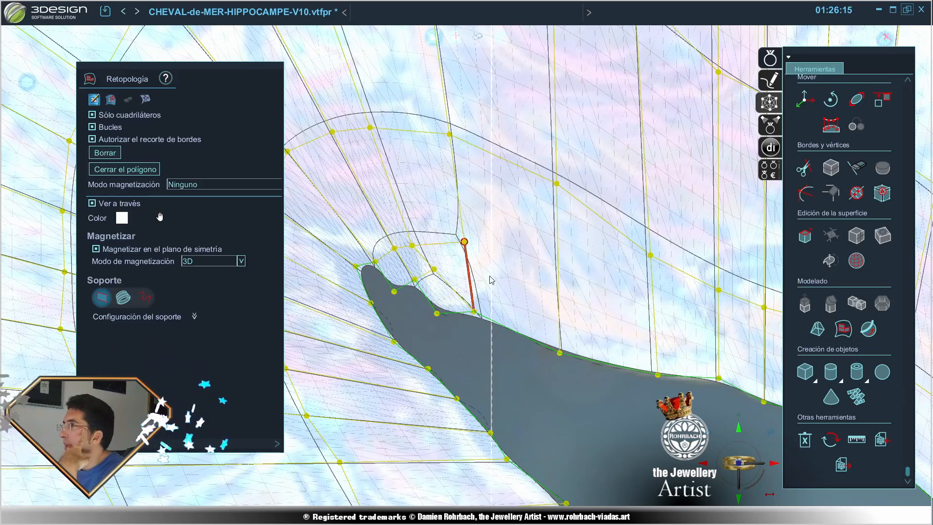
click(558, 292)
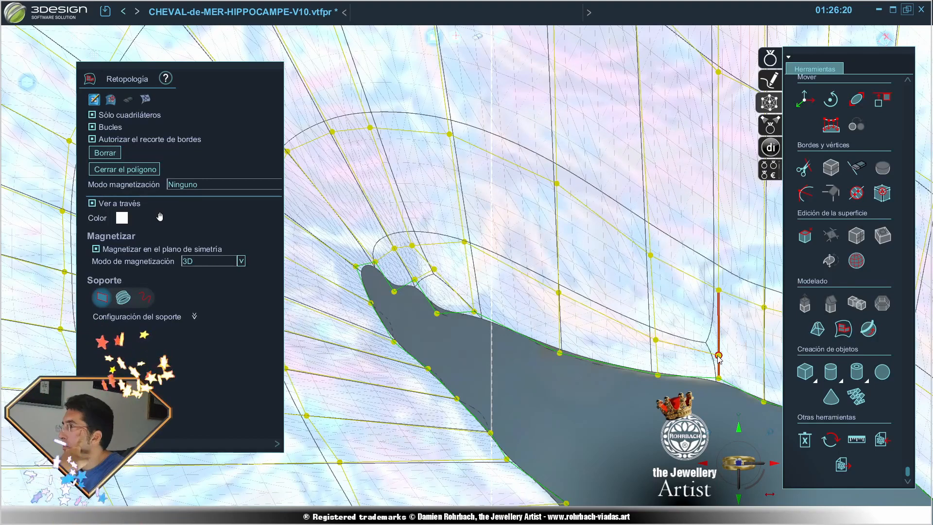
scroll(718, 360, down, 5)
scroll(558, 323, up, 4)
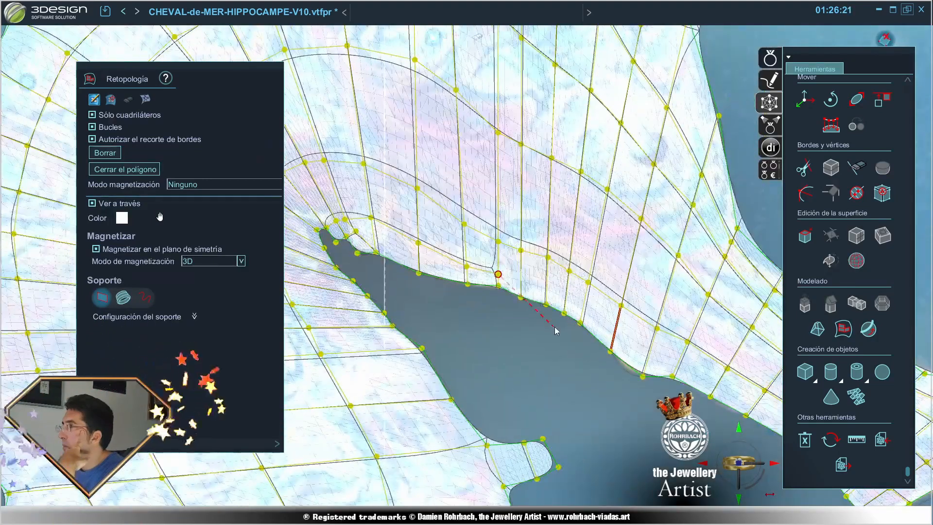
click(574, 292)
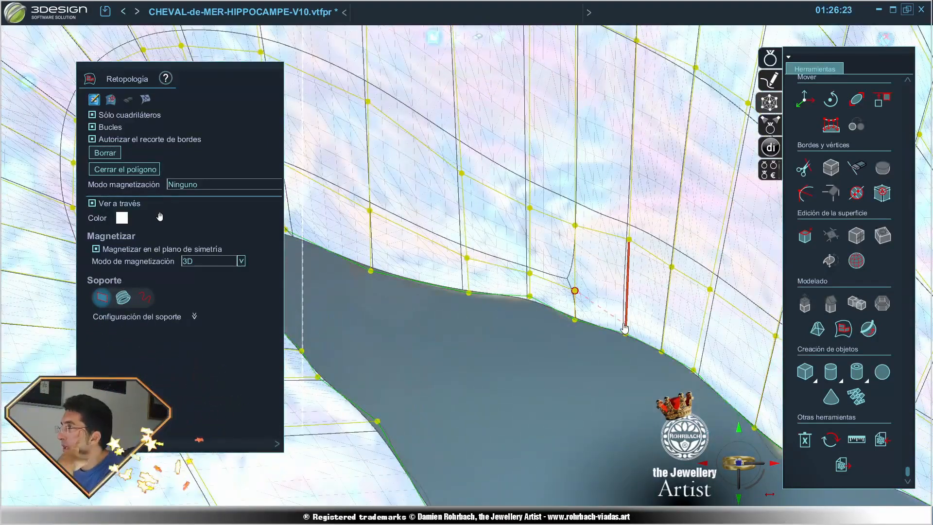
click(626, 319)
click(663, 340)
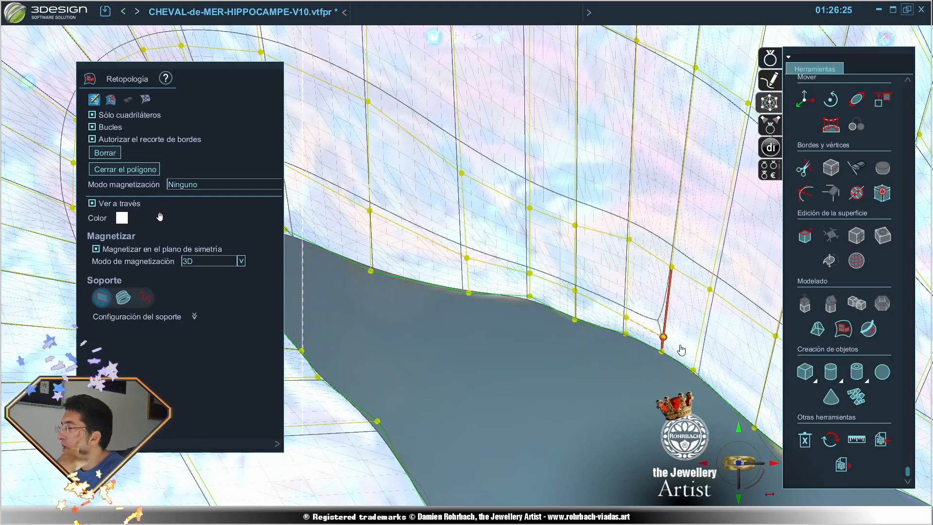
Step: Continue the inner edge line across the next four strips along the underside, from the jaw to the snout's start
scroll(697, 363, down, 3)
middle_drag(757, 410, 663, 362)
scroll(663, 362, up, 2)
click(500, 290)
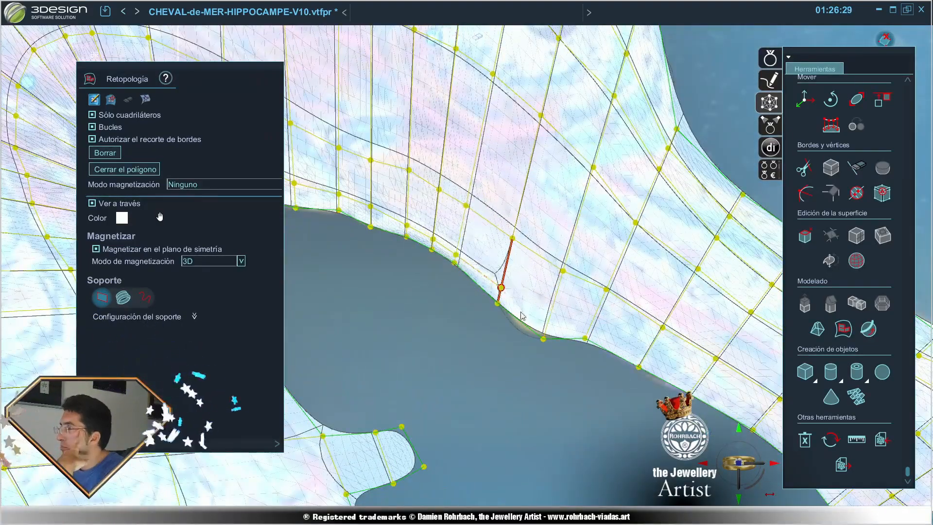
click(549, 324)
click(589, 326)
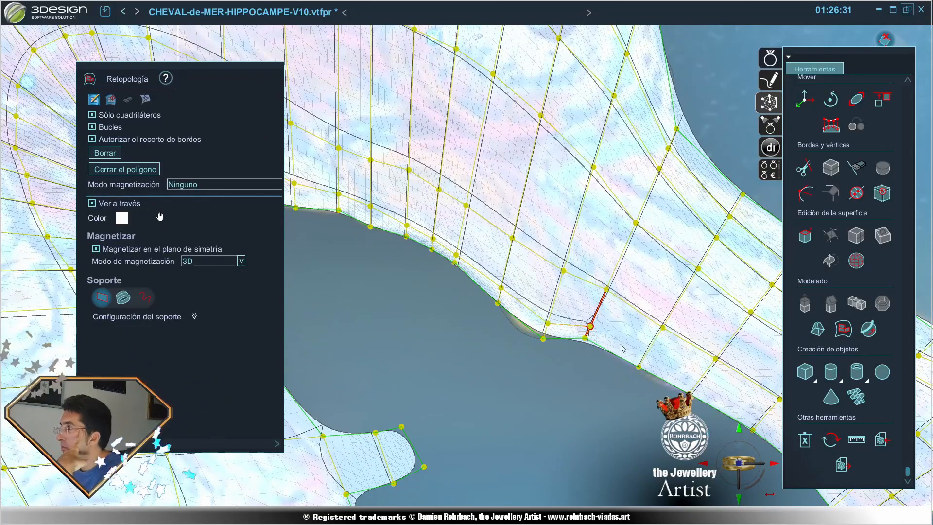
click(647, 360)
Step: Extend the inner edge line along the underside of the snout and end it on the snout tip's outer edge
scroll(672, 371, down, 3)
middle_drag(774, 418, 576, 315)
scroll(575, 315, up, 2)
click(351, 220)
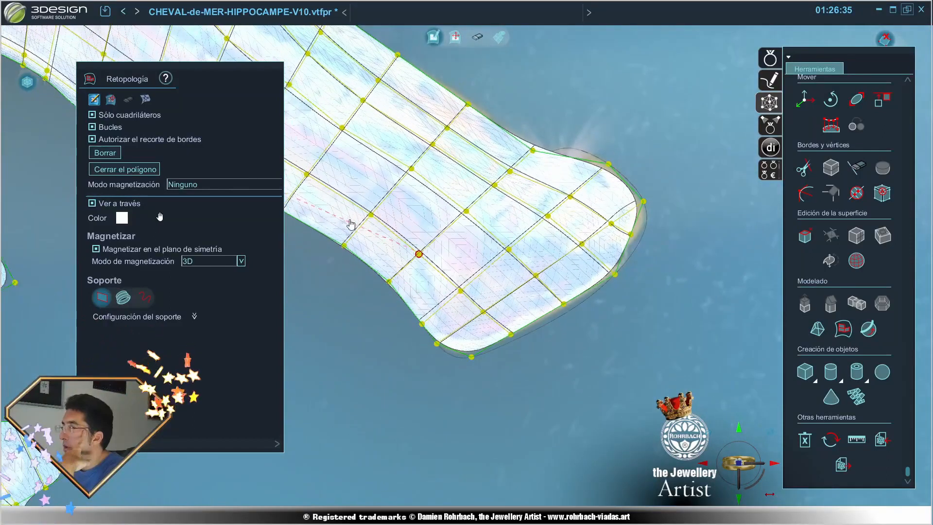
click(350, 222)
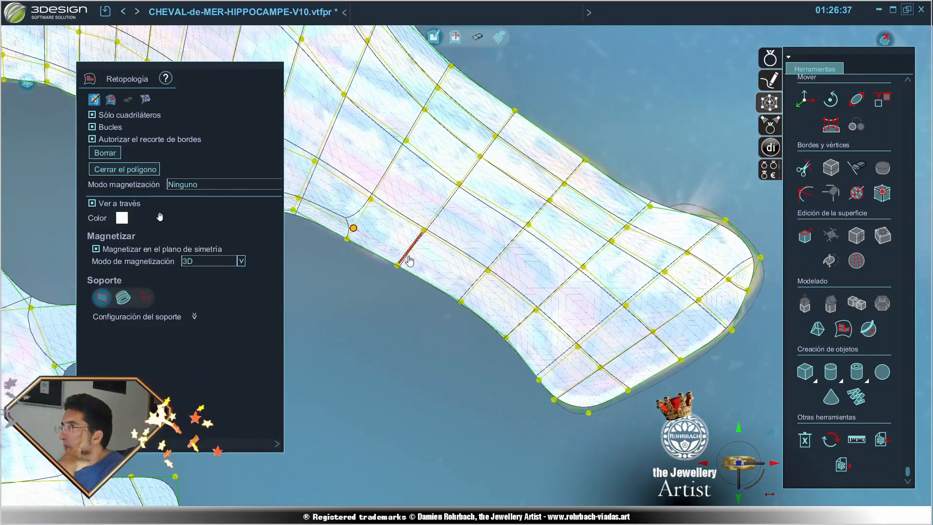
click(406, 255)
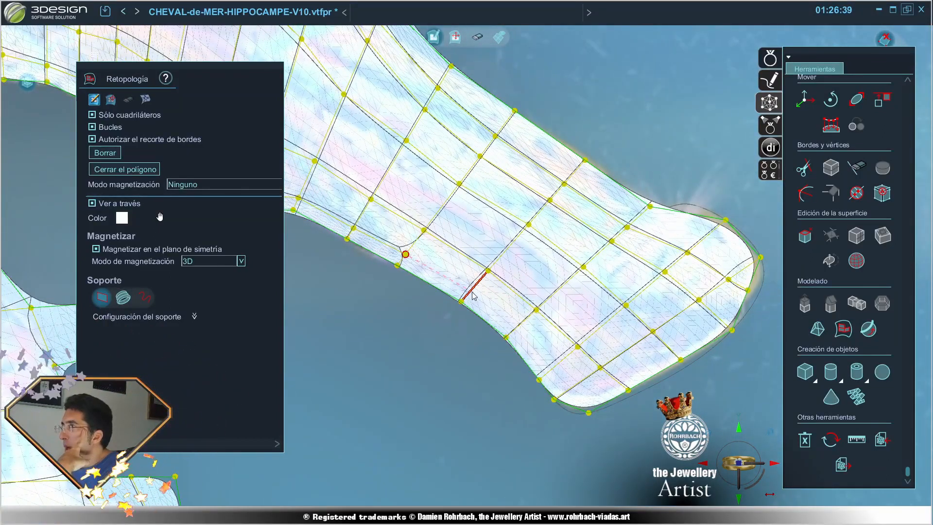
click(471, 291)
click(518, 327)
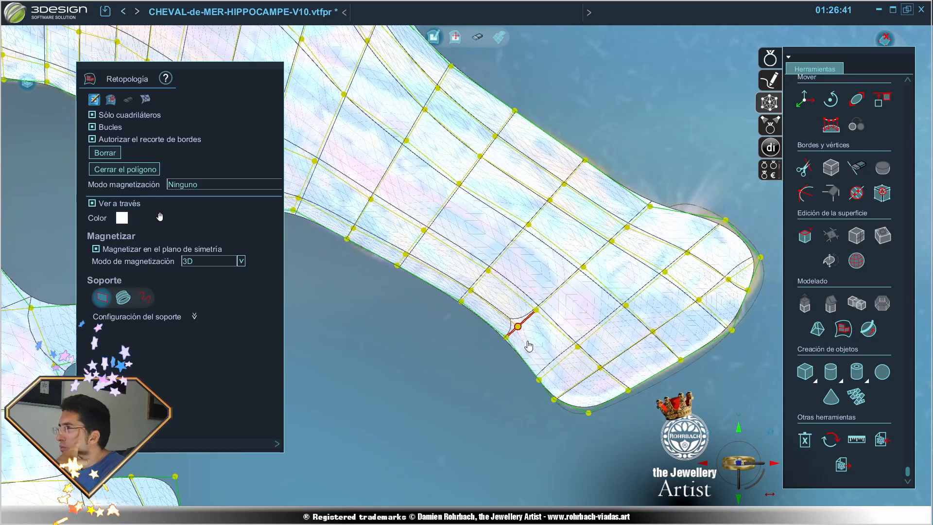
click(554, 368)
click(571, 387)
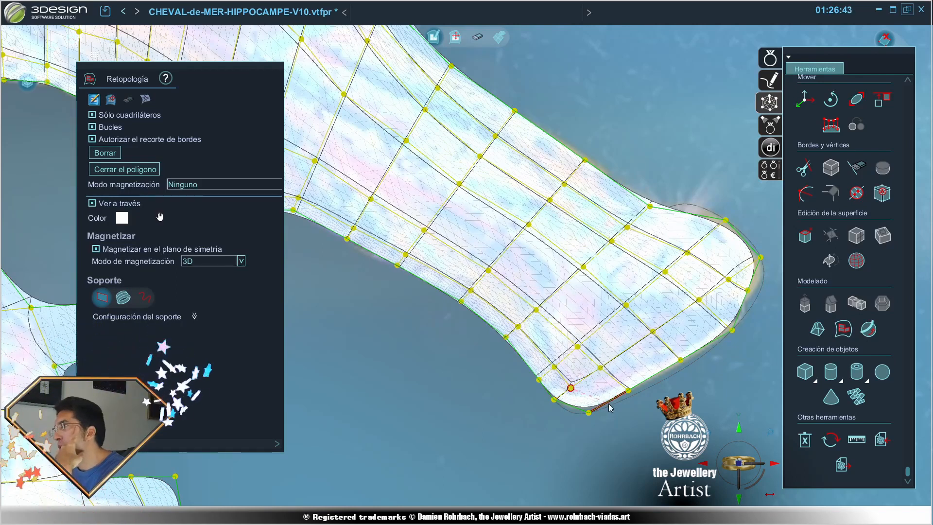
click(607, 401)
scroll(627, 409, down, 5)
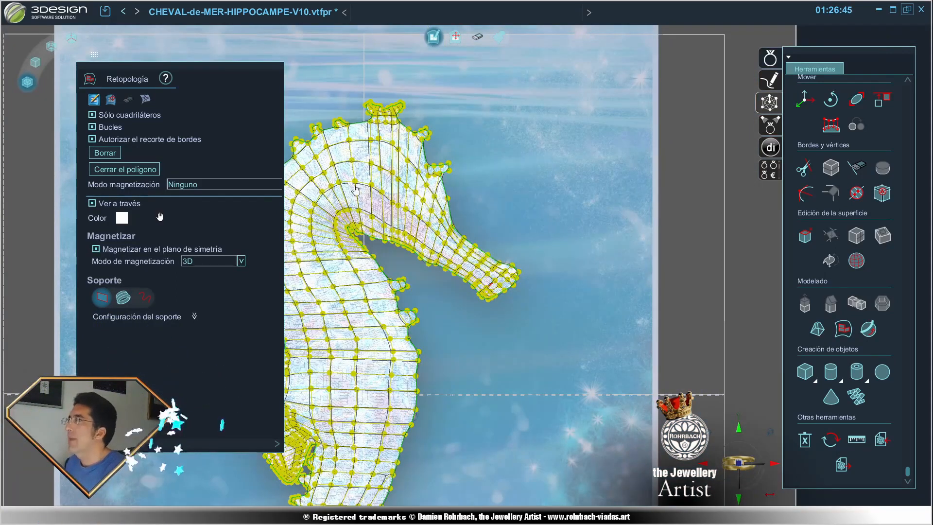
Step: Insert a cross edge in the face behind and below the eye, and connect the two closely spaced vertices above to it
scroll(440, 186, up, 10)
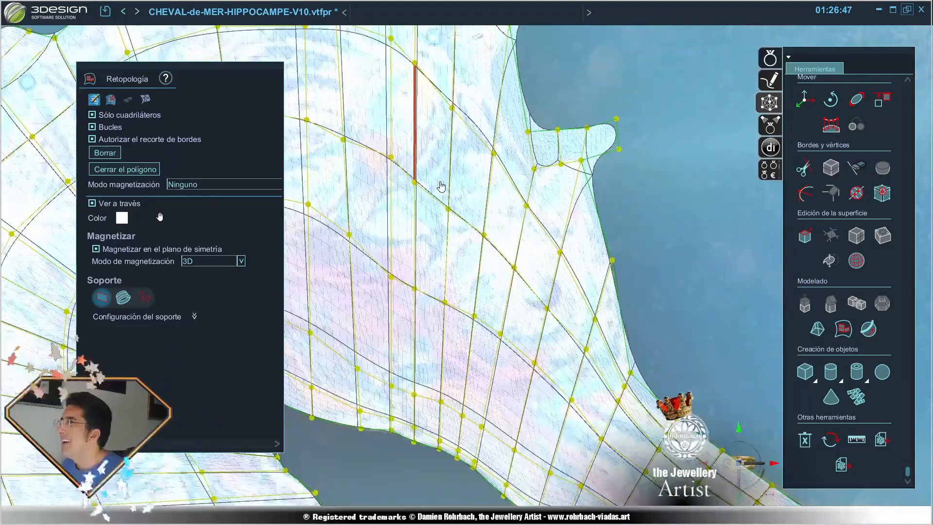
scroll(483, 260, up, 2)
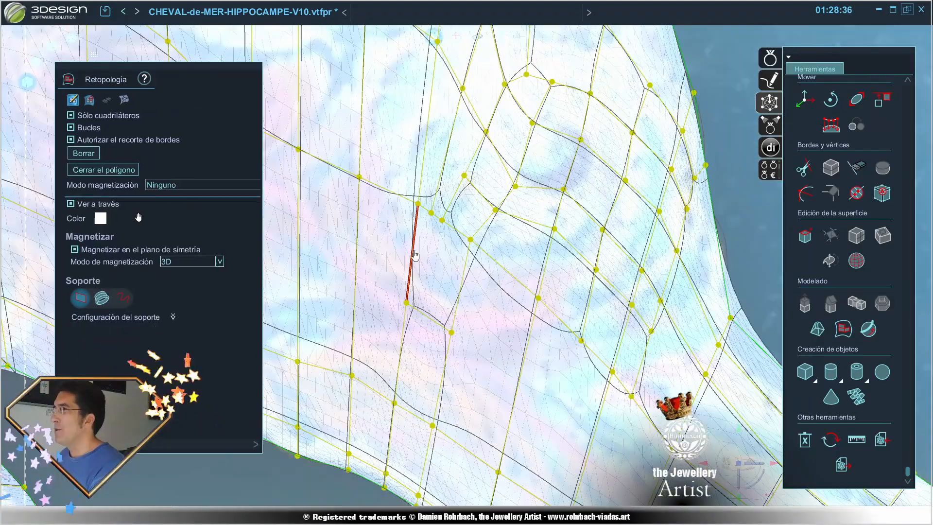
click(412, 249)
click(461, 293)
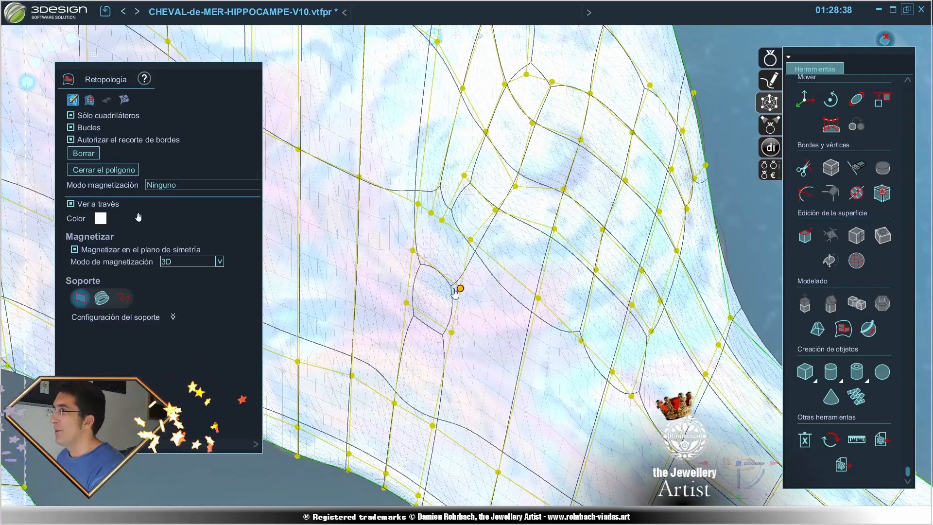
click(430, 212)
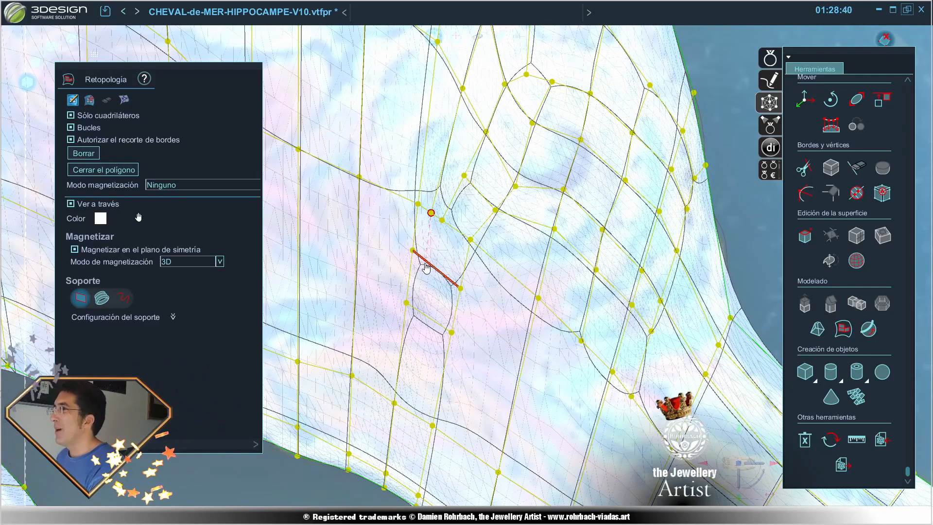
click(425, 262)
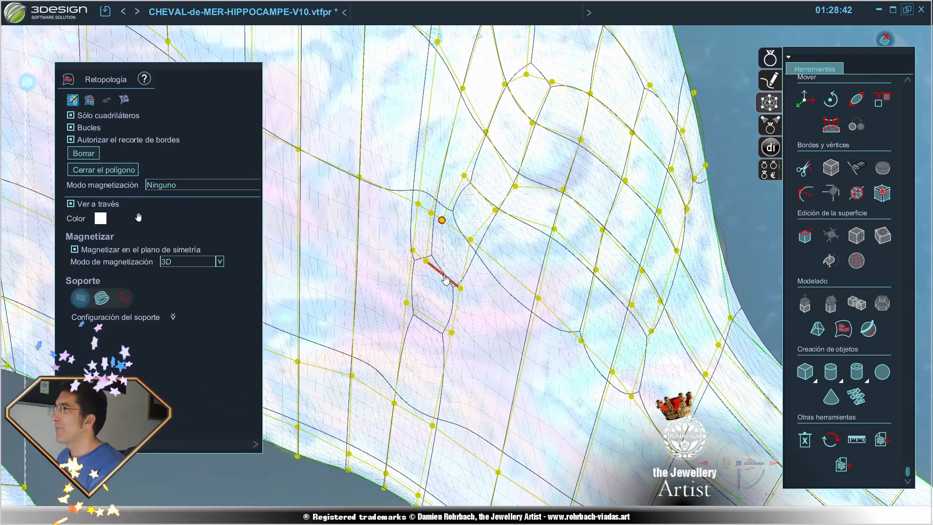
click(444, 276)
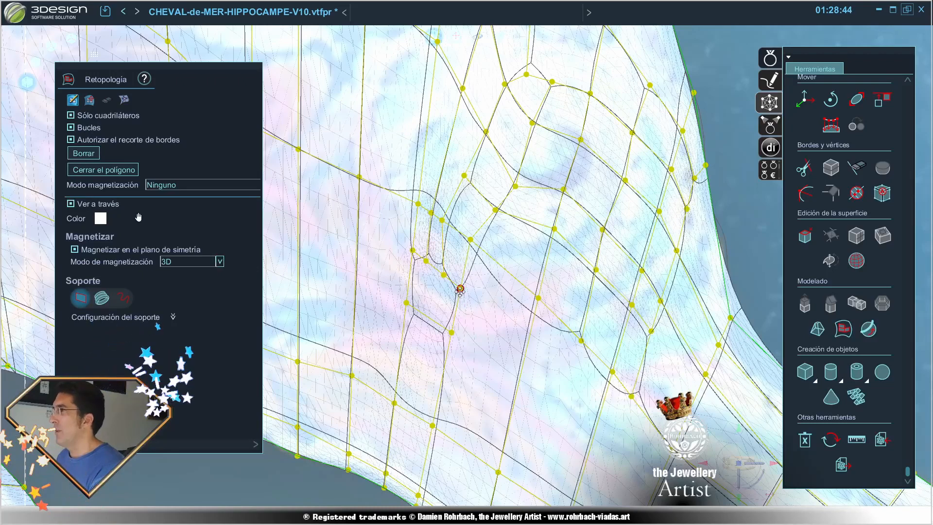
Step: Draw an edge across the strip below the eye and connect its middle to the nearby vertex above
click(529, 338)
click(603, 401)
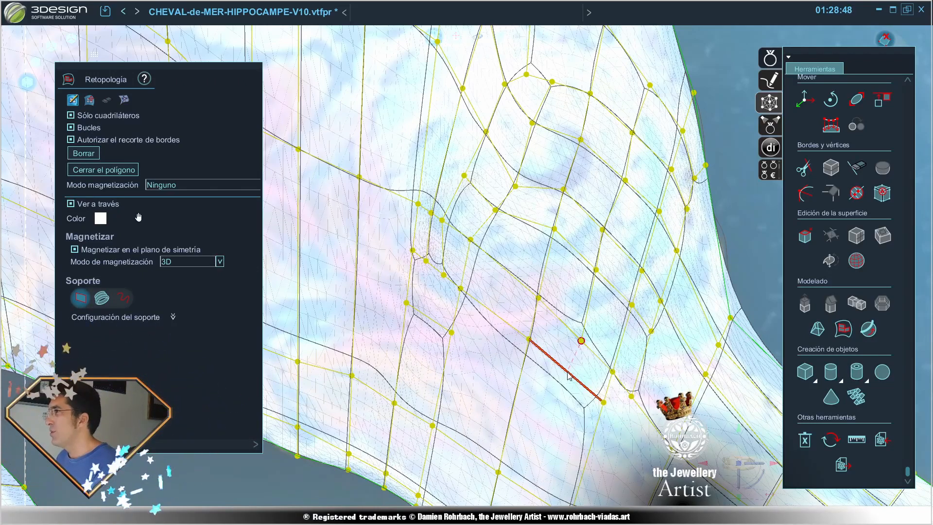
click(567, 372)
Step: Extend that edge across the next strip towards the snout and join its middle to the vertex above
scroll(595, 419, down, 3)
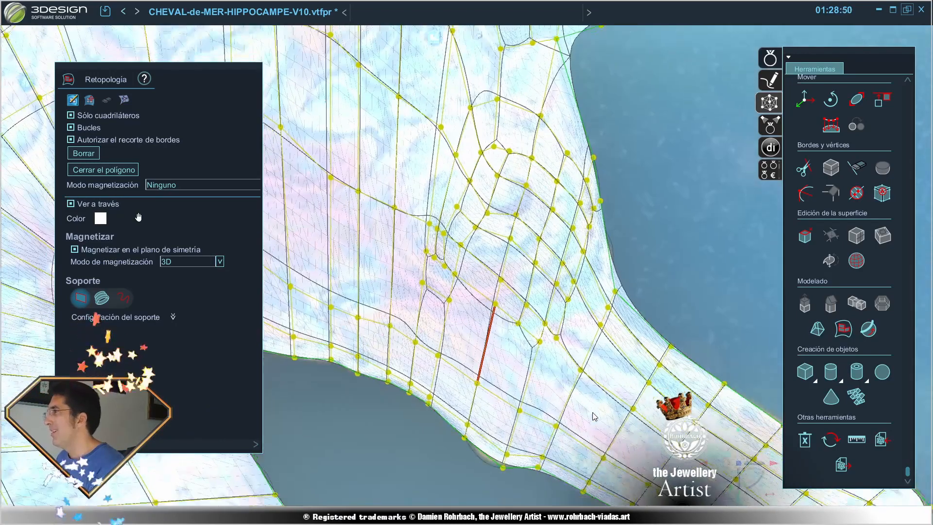
middle_drag(594, 416, 570, 351)
scroll(544, 348, up, 4)
click(530, 318)
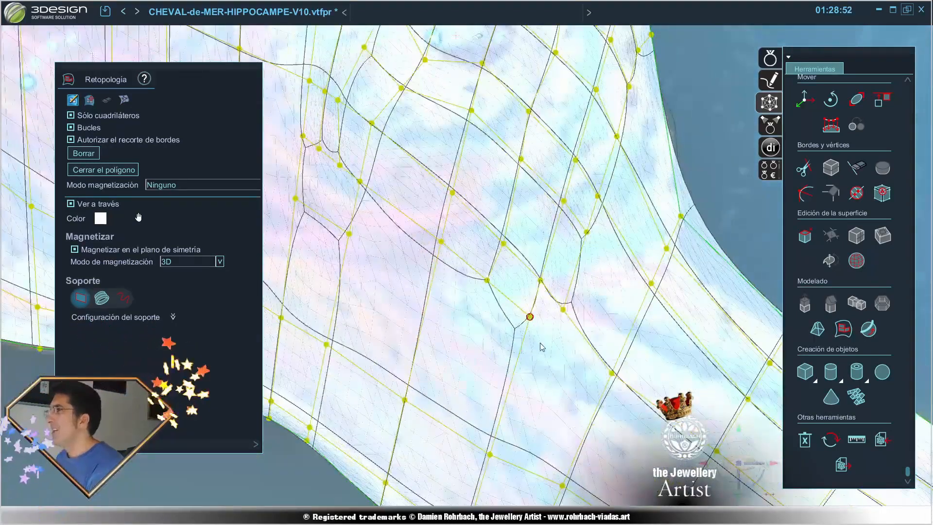
click(601, 398)
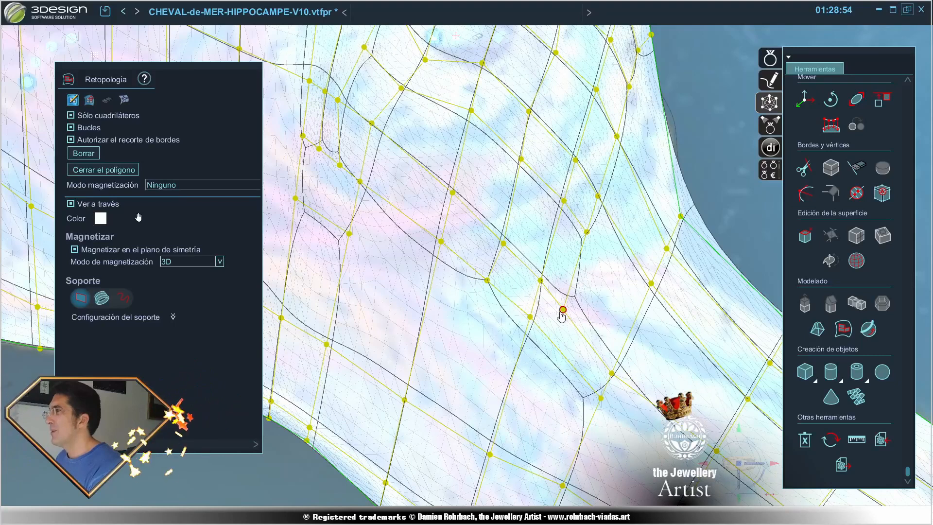
click(554, 345)
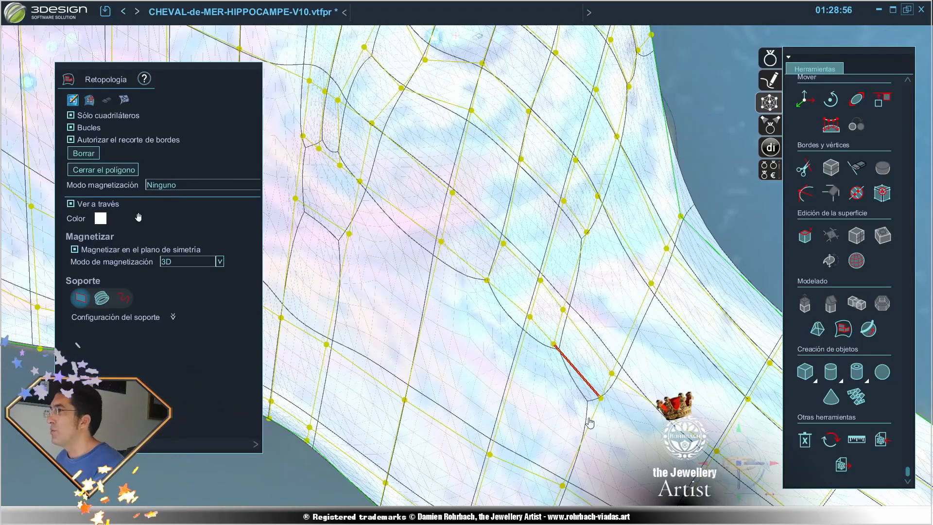
Step: Move the vertex on the upper border of the eye slightly inward, towards the eye's centre
scroll(590, 422, down, 3)
scroll(578, 419, up, 4)
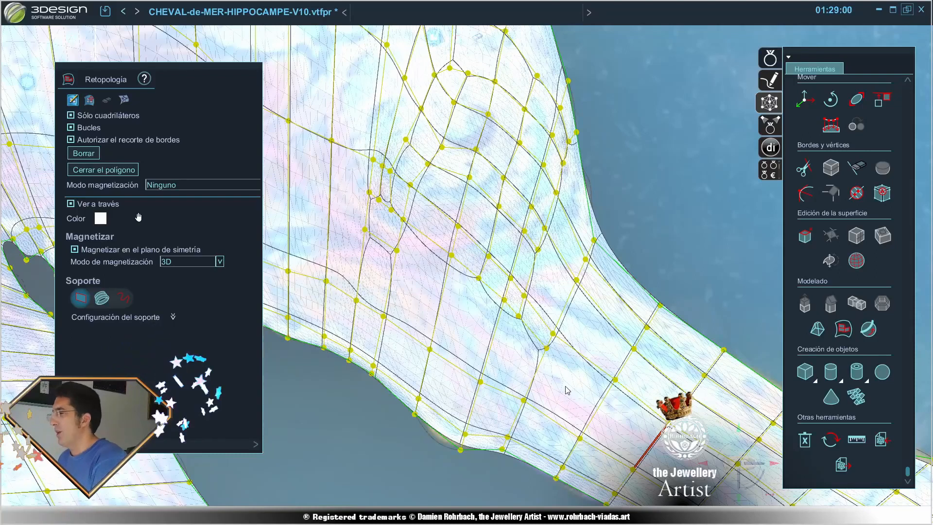
scroll(572, 388, up, 2)
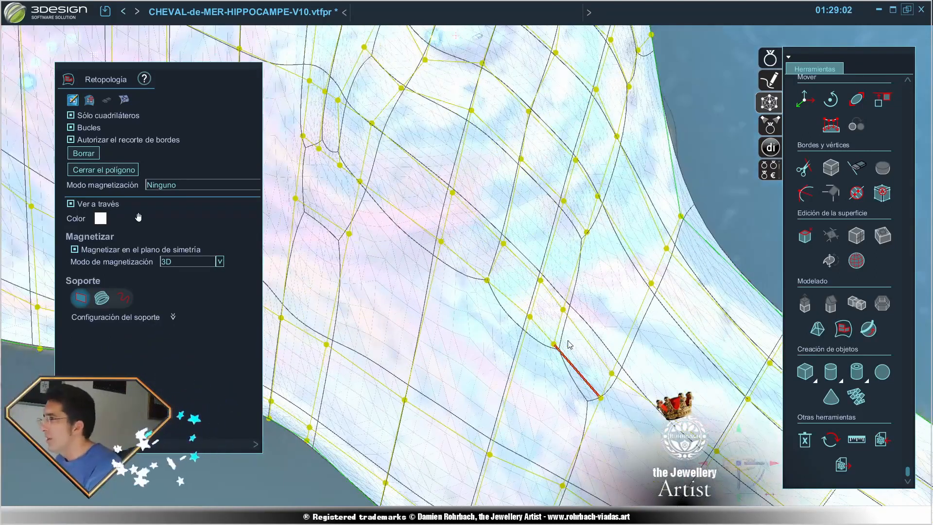
scroll(567, 296, down, 2)
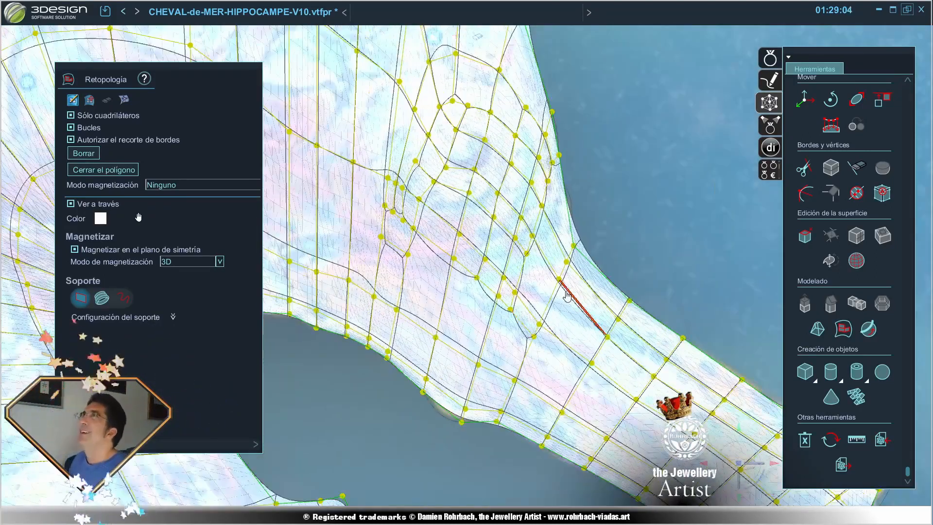
scroll(558, 298, up, 2)
scroll(556, 272, down, 3)
middle_drag(520, 92, 502, 163)
scroll(502, 167, up, 5)
middle_drag(578, 380, 491, 238)
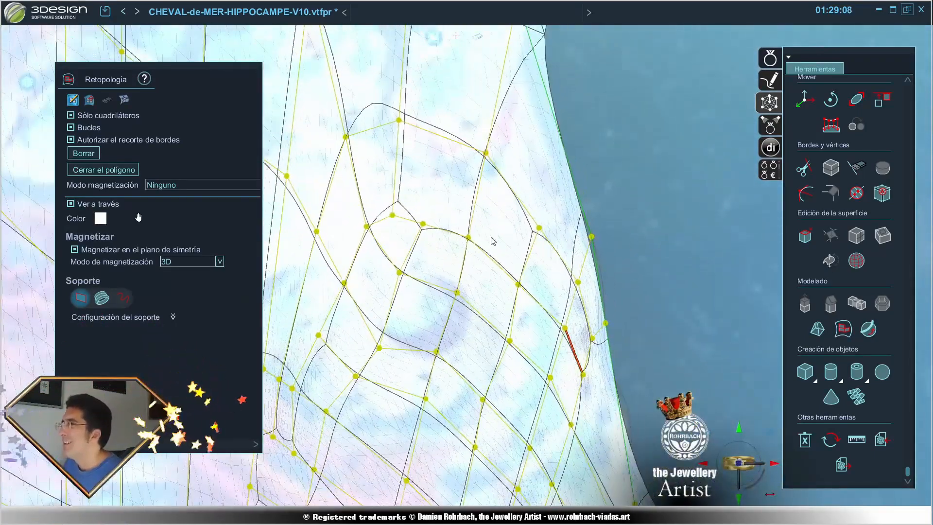
click(91, 100)
drag(421, 226, 420, 245)
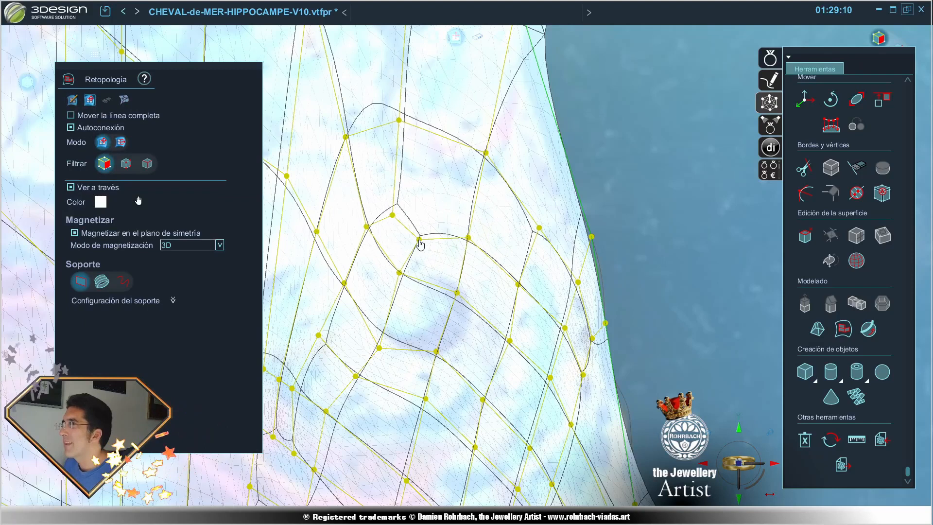
Step: Draw an edge line from the vertex above the eye along its upper and front border, ending on the short edge near the head's outline
click(74, 100)
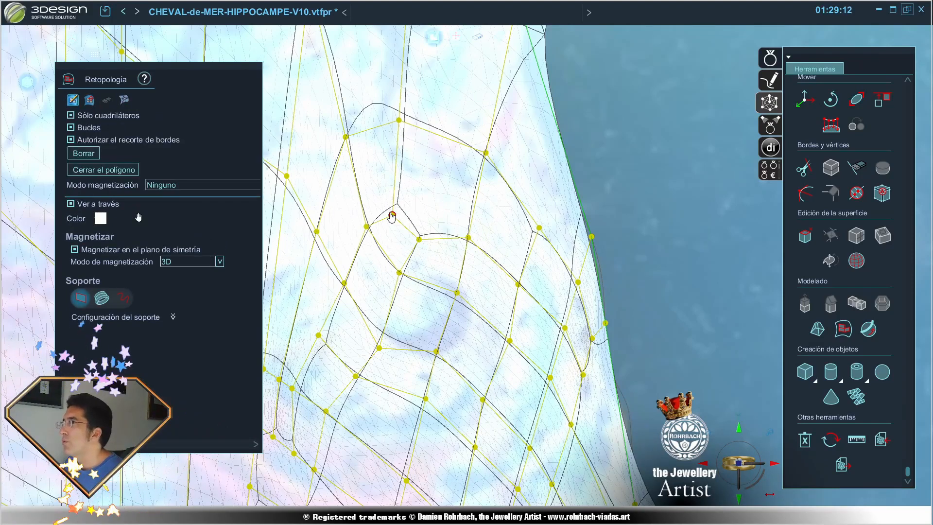
click(473, 217)
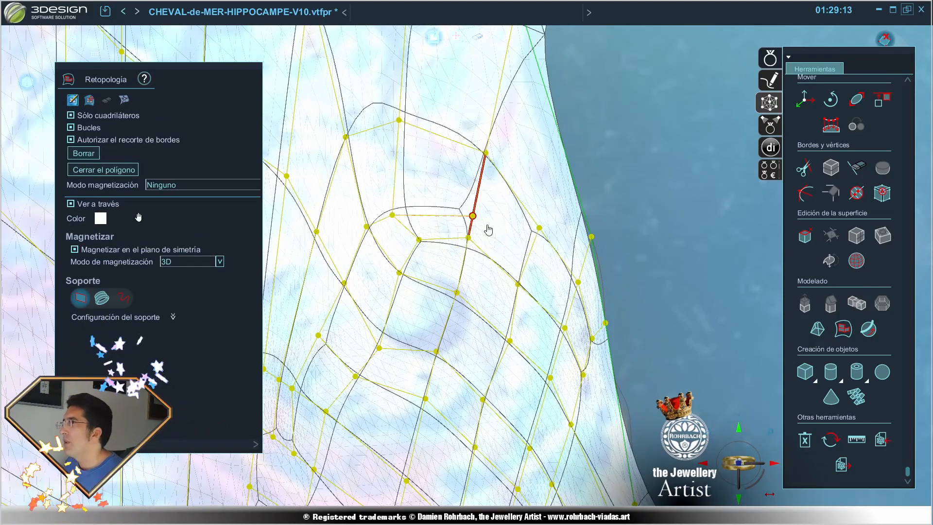
click(526, 264)
click(571, 311)
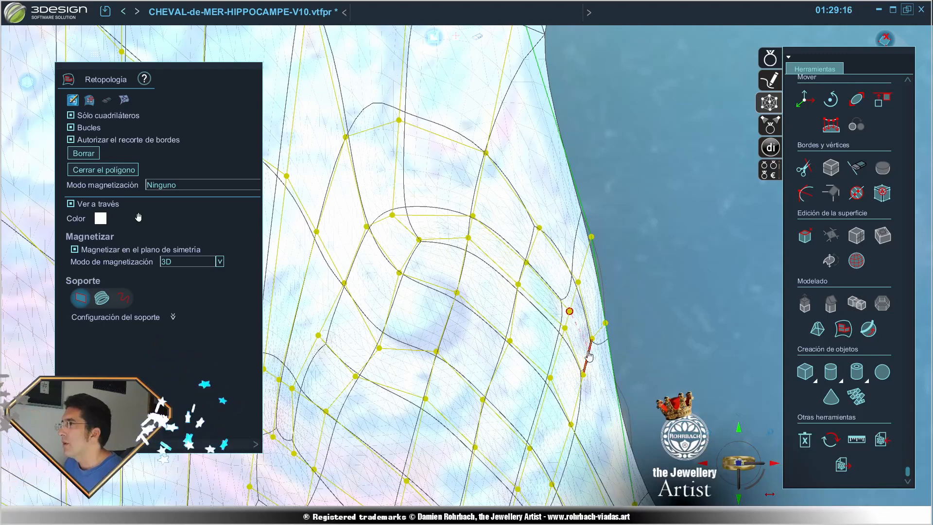
click(589, 351)
click(589, 351)
Step: Connect the two vertices in front of the eye to the head's outer outline with two short cross edges
middle_drag(608, 466, 540, 391)
scroll(552, 322, up, 3)
click(90, 100)
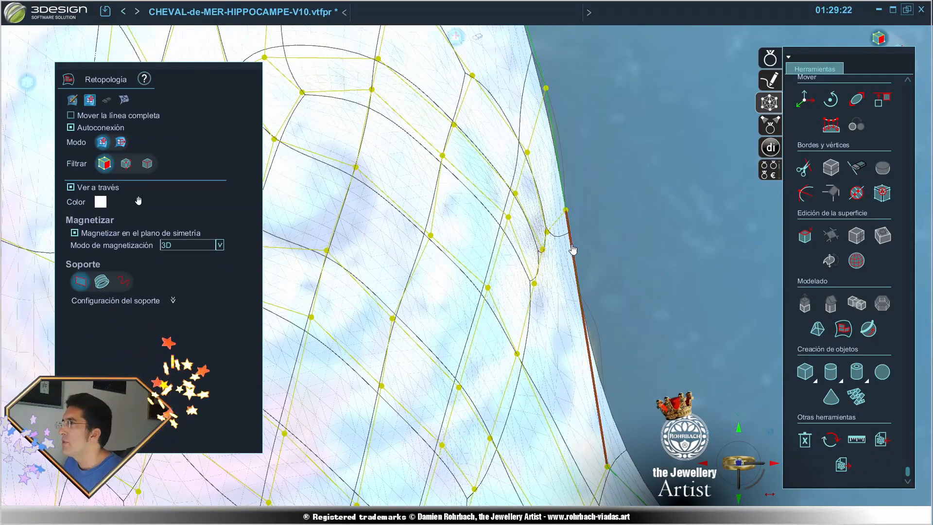
click(72, 99)
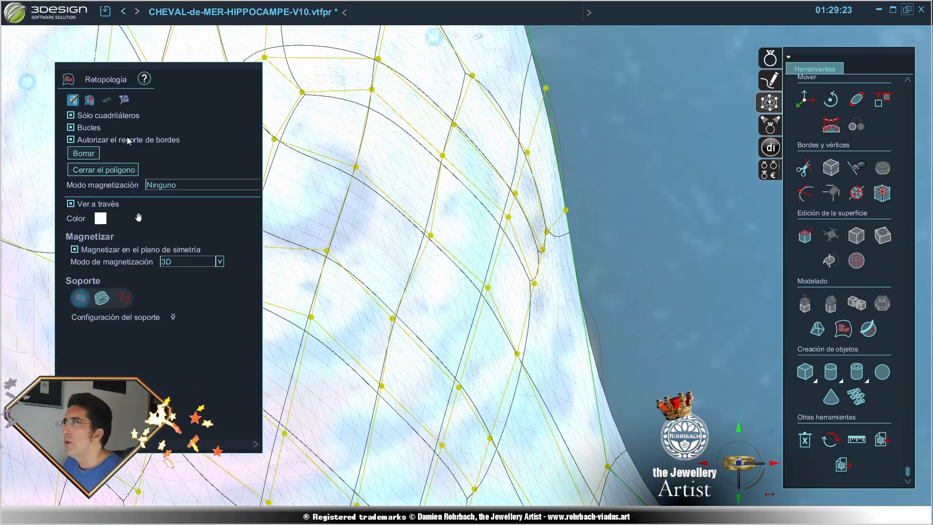
click(542, 249)
click(571, 244)
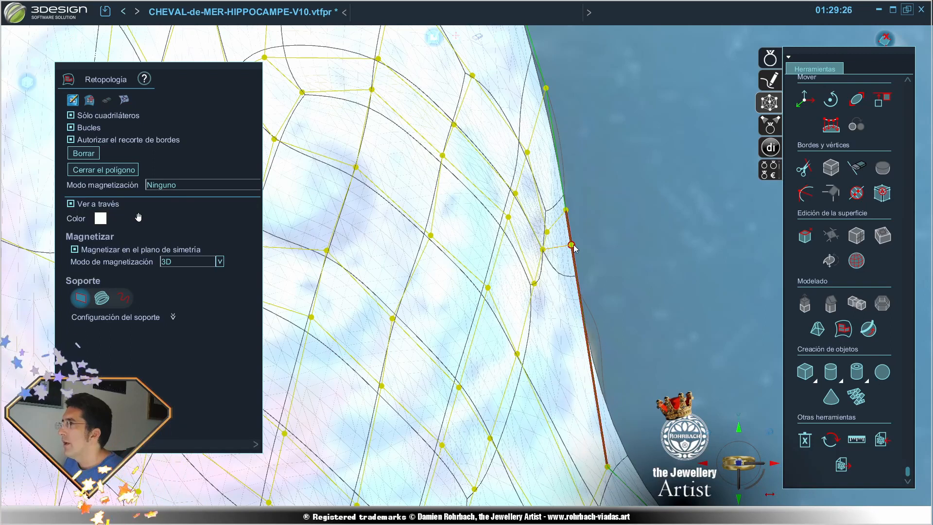
click(534, 283)
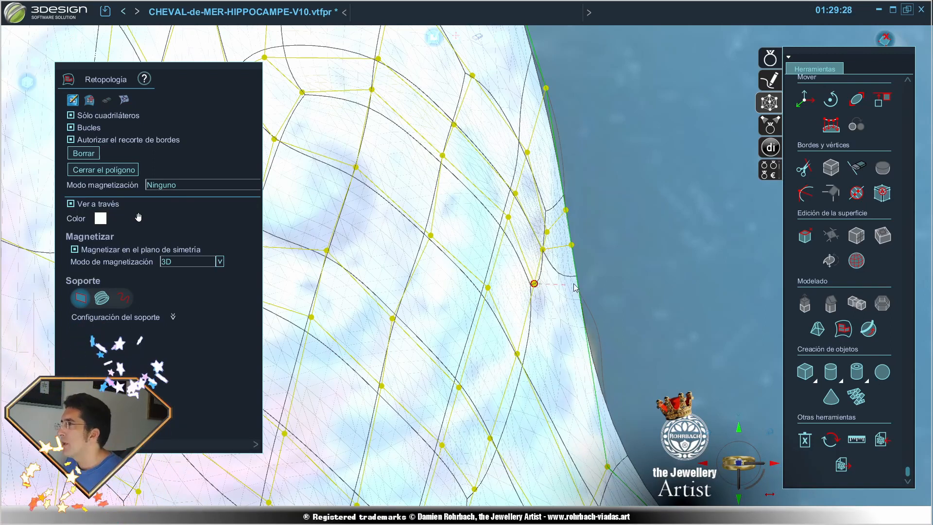
click(577, 282)
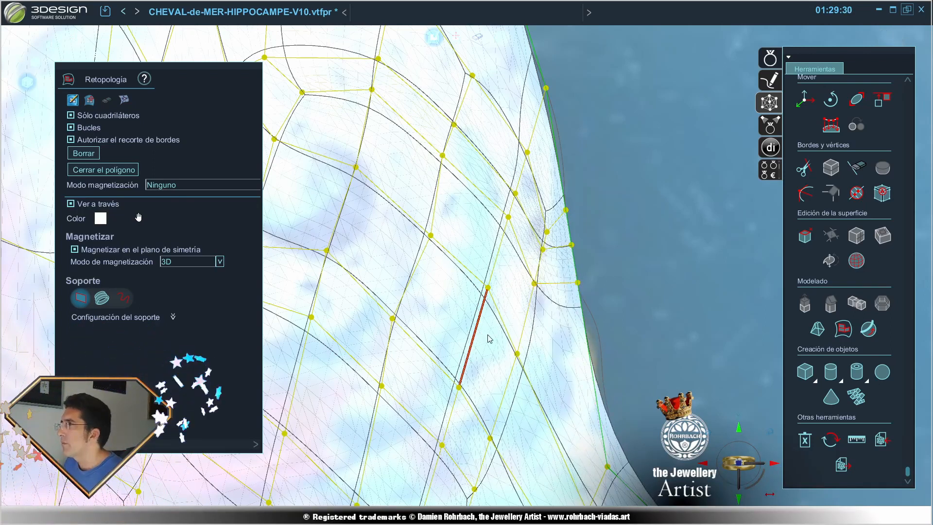
Step: Draw an edge from the corner vertex in front of and below the eye to the next cross edge towards the snout
scroll(490, 338, down, 3)
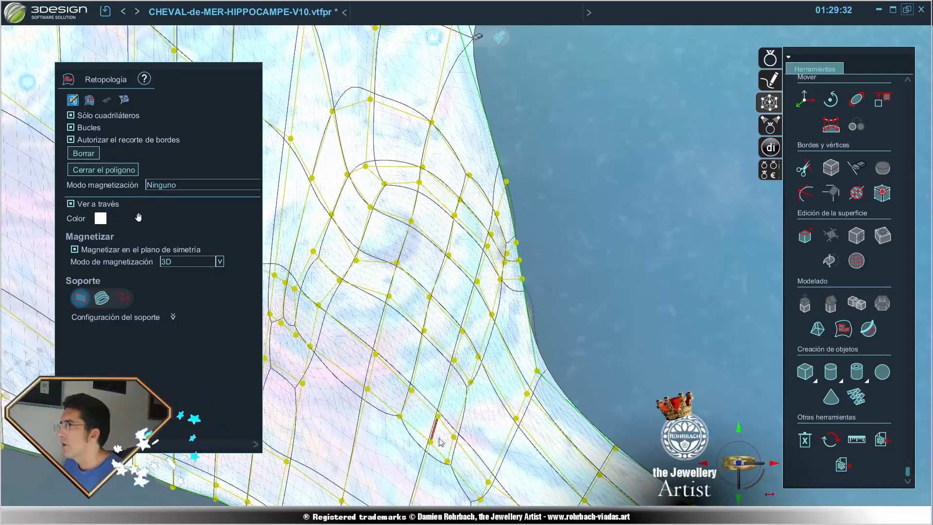
middle_drag(439, 439, 456, 341)
scroll(501, 400, up, 2)
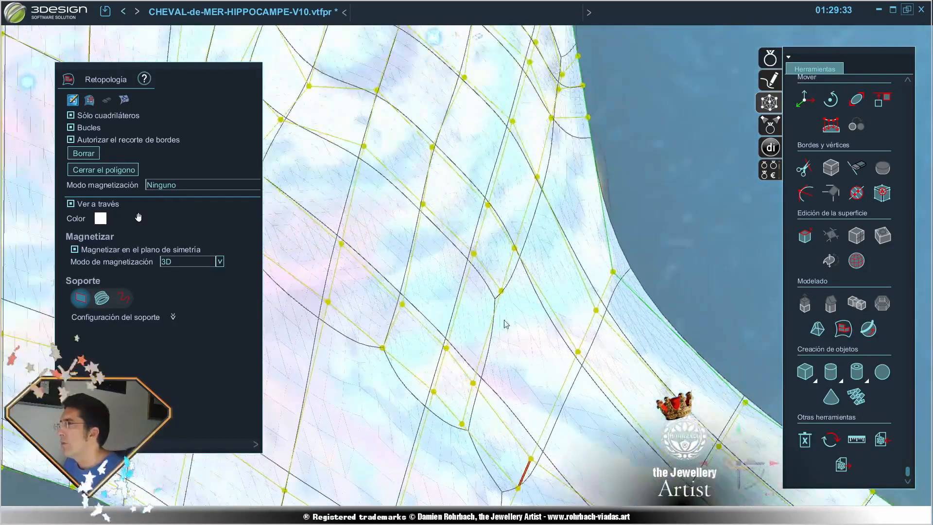
click(501, 291)
click(558, 394)
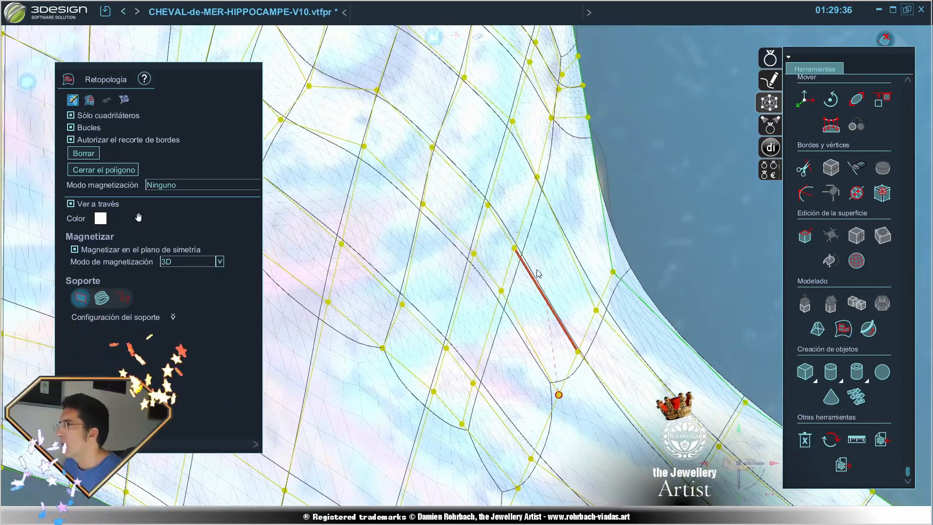
scroll(572, 328, down, 3)
scroll(571, 328, up, 1)
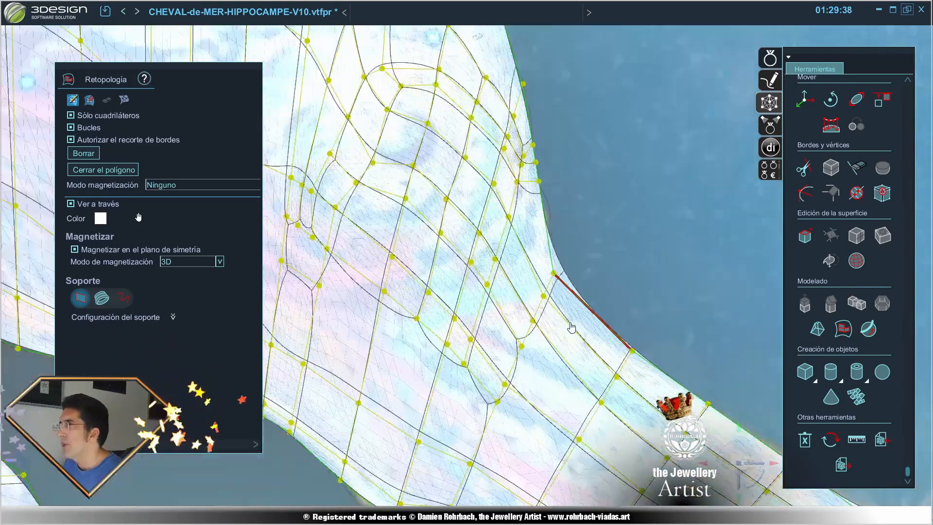
scroll(569, 325, down, 3)
scroll(558, 319, up, 2)
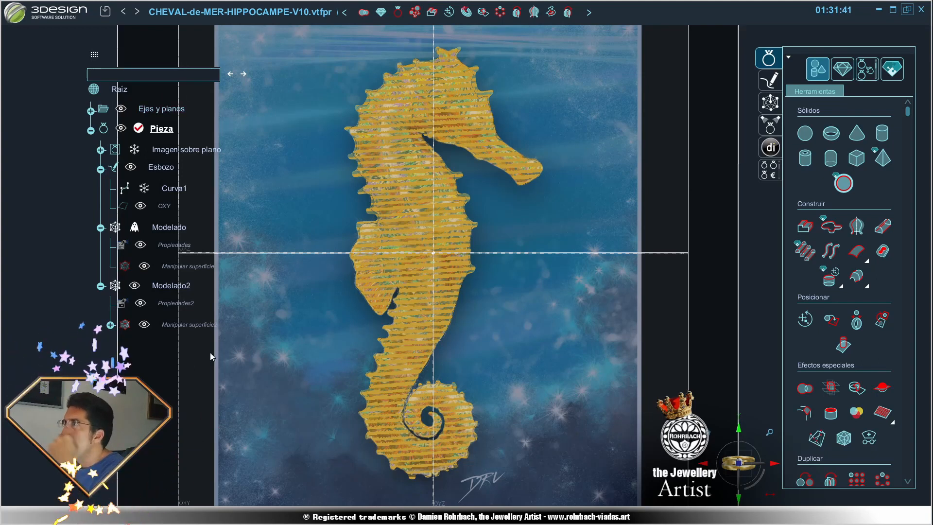
Step: Import Modelado2 into a new modelling object and open its surface for editing
click(171, 286)
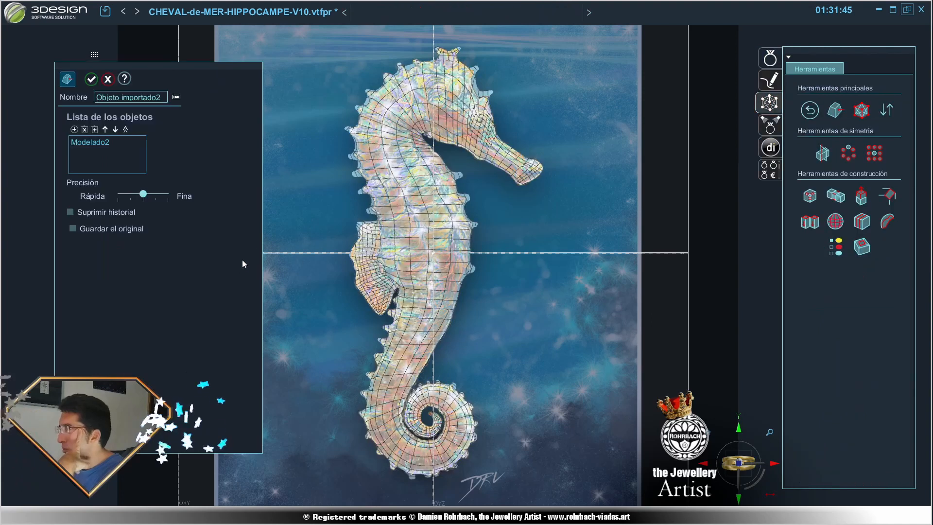
click(92, 80)
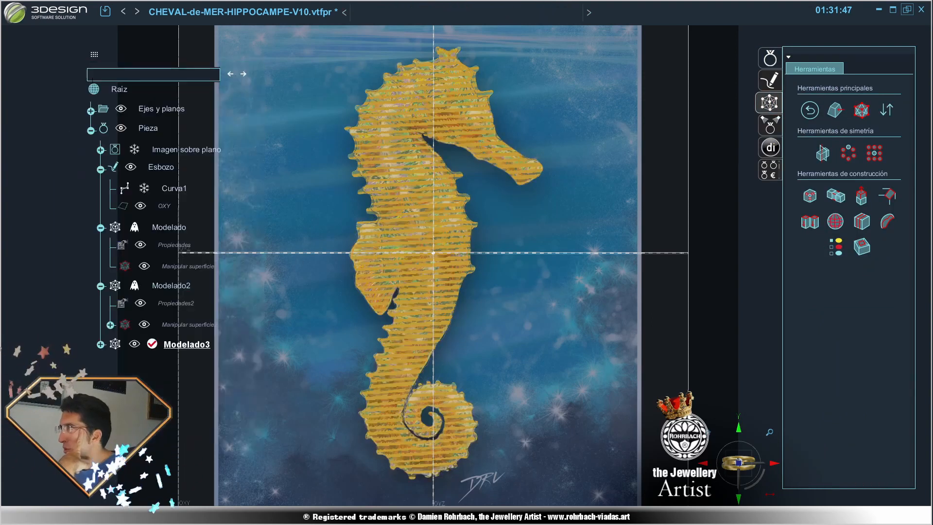
click(861, 110)
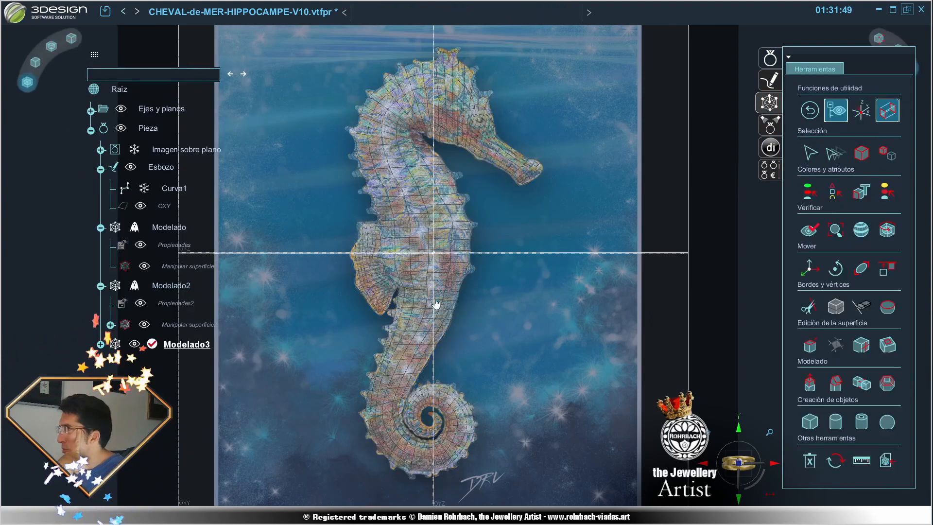
Step: Select all faces of the seahorse mesh and thicken them with the Shell tool, replacing the default thickness
middle_drag(552, 363, 648, 233)
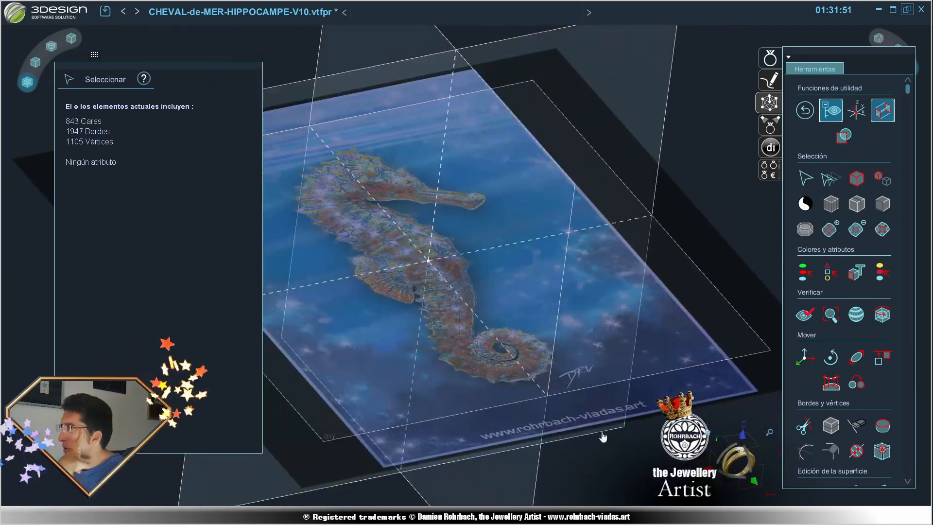
drag(612, 456, 279, 115)
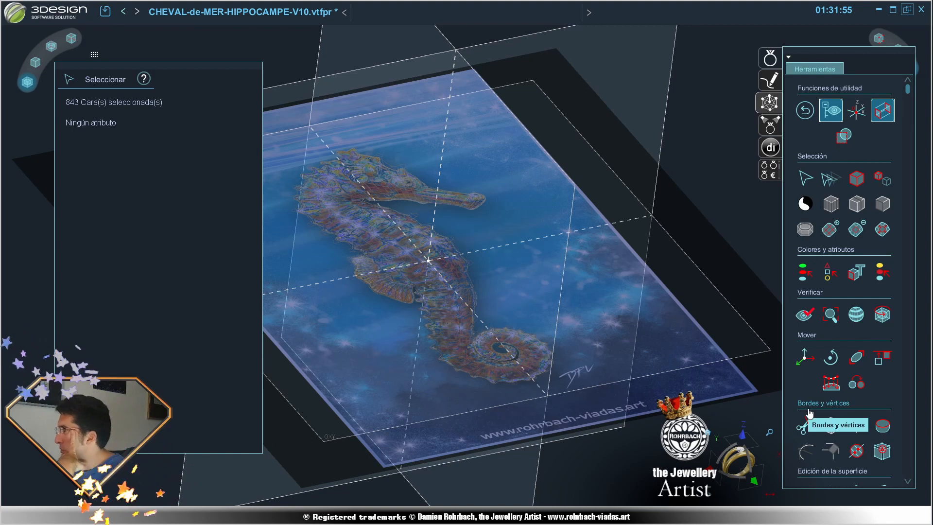
scroll(845, 399, down, 5)
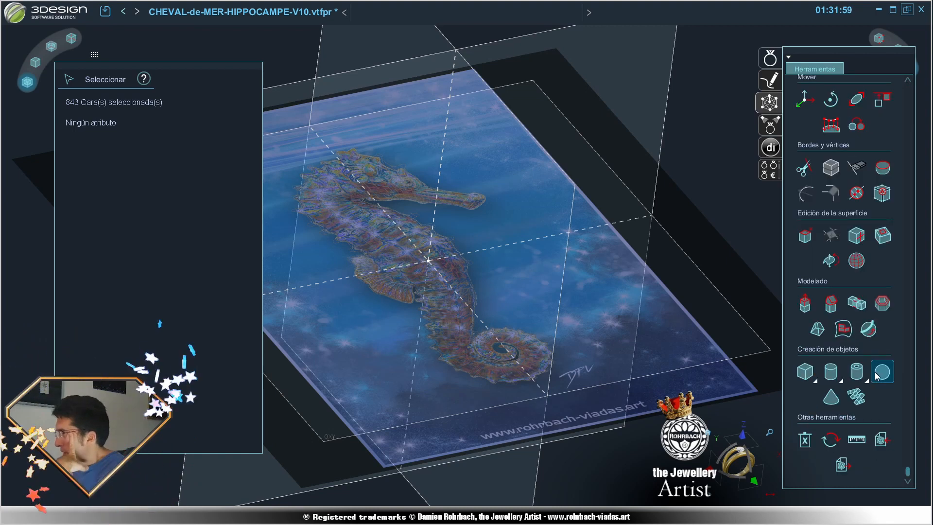
click(884, 304)
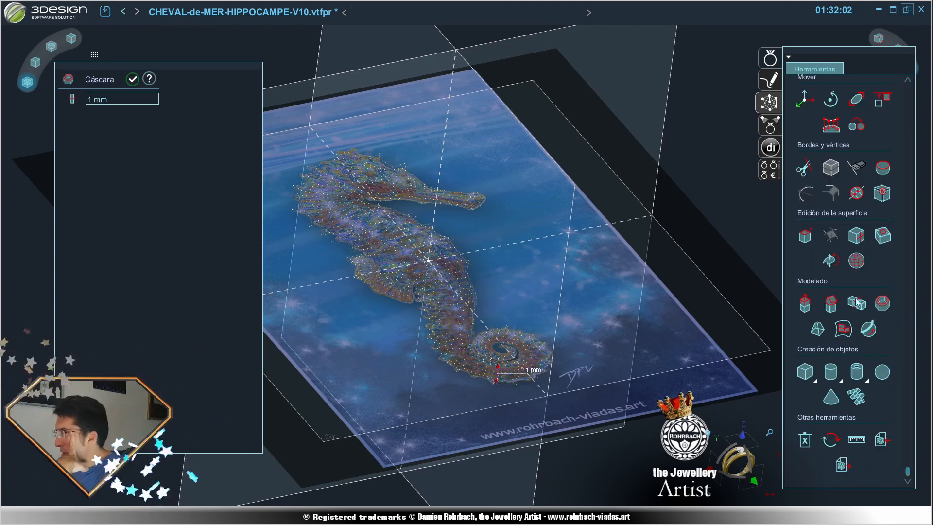
right_drag(509, 330, 521, 297)
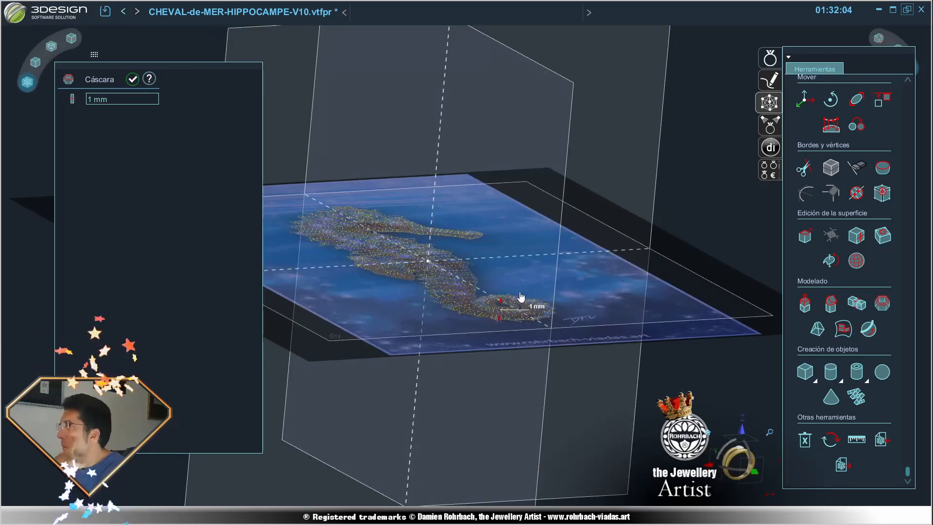
click(122, 100)
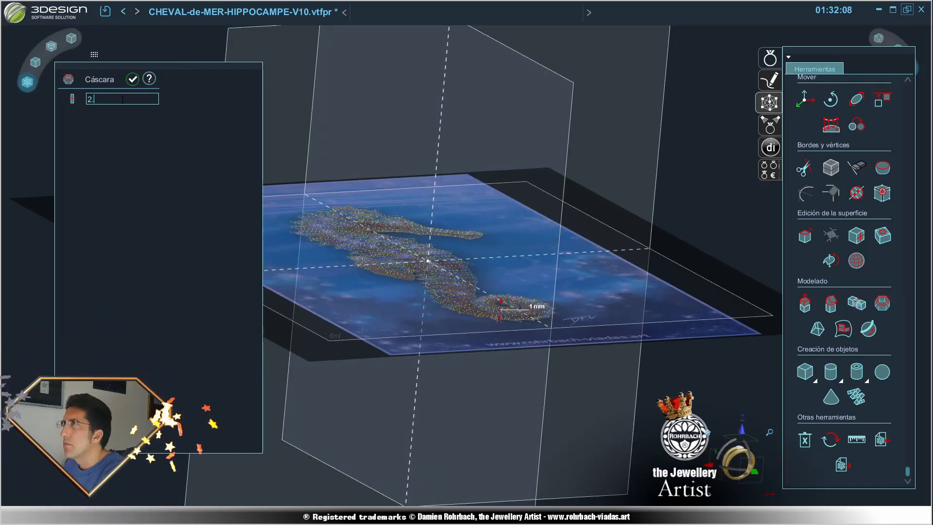
key(Return)
mouse_move(395, 316)
right_down()
mouse_move(427, 410)
mouse_move(506, 322)
mouse_move(383, 322)
right_up()
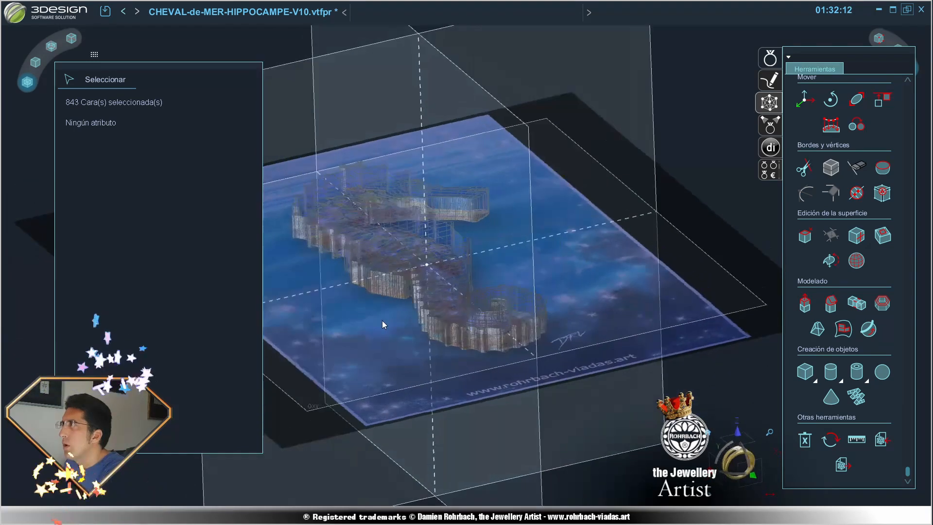
scroll(864, 223, up, 5)
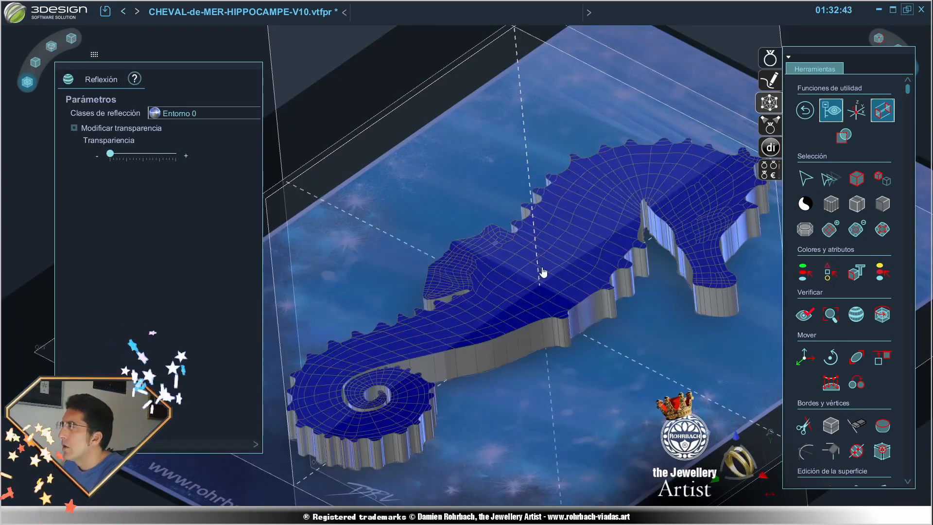
right_drag(543, 272, 518, 139)
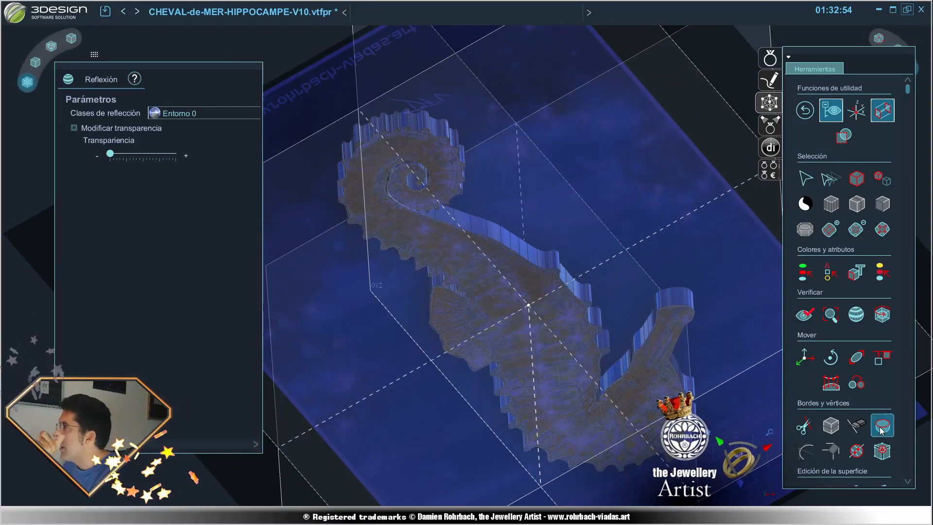
Step: Hide the reference image on the plane so that only the thickened seahorse mesh and the work planes are displayed
click(443, 125)
right_drag(444, 125, 580, 233)
scroll(569, 356, up, 4)
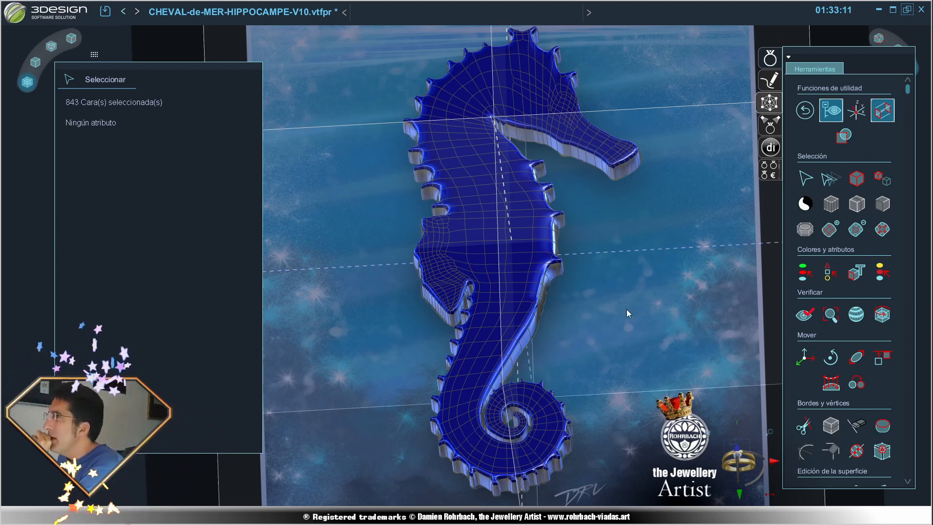
middle_drag(627, 310, 646, 320)
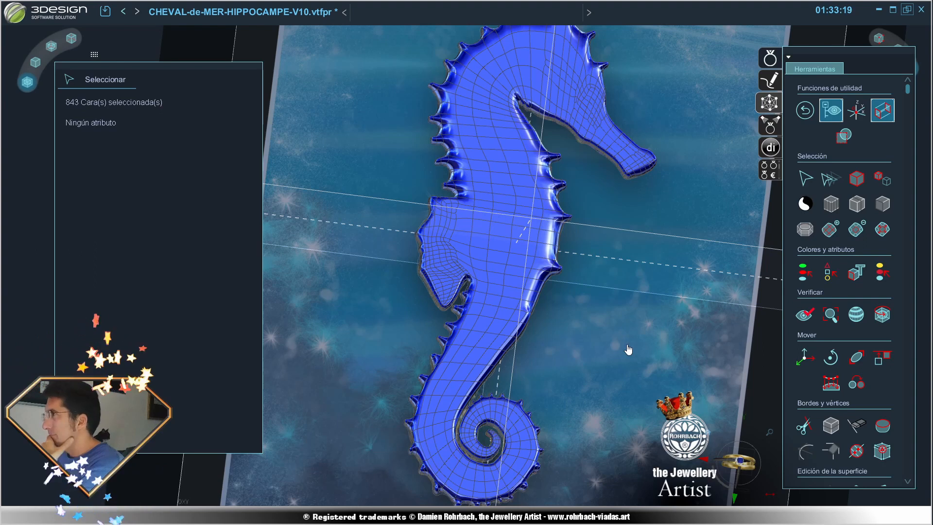
scroll(631, 350, down, 5)
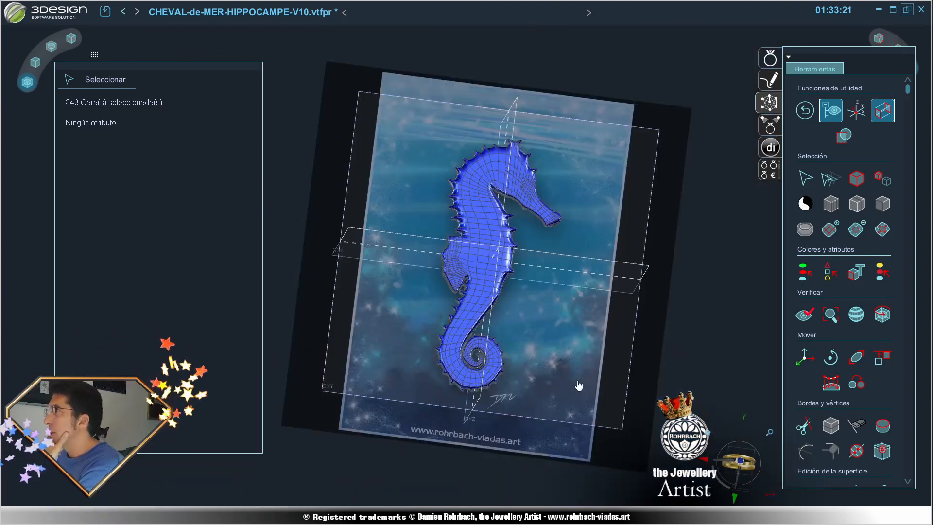
middle_drag(515, 311, 485, 262)
drag(231, 83, 430, 110)
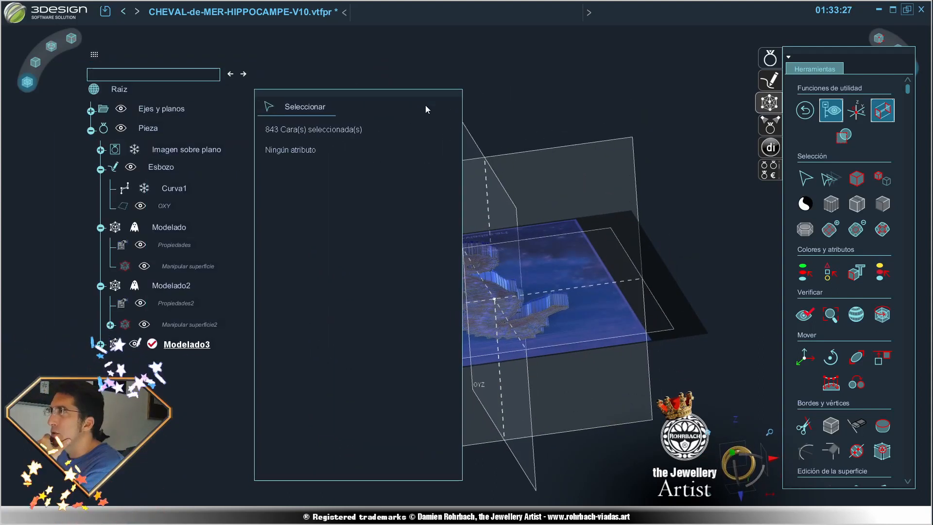
right_click(163, 153)
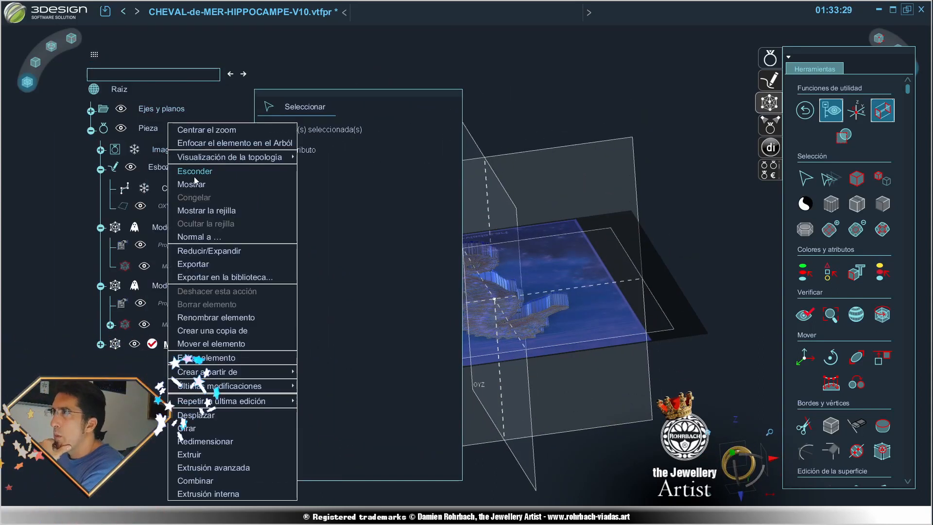
click(194, 181)
drag(410, 101, 326, 73)
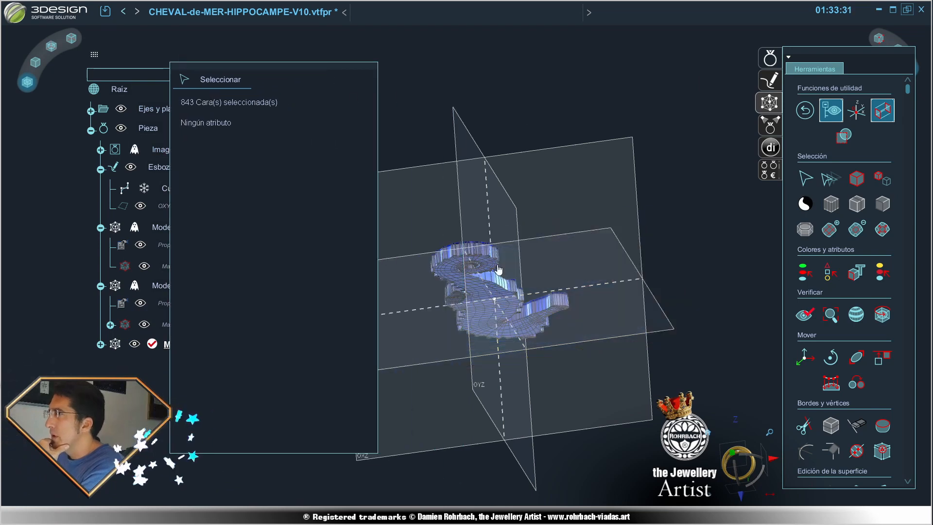
Step: Exit the surface editing of Modelado3, return to the Pieza level and review the thickened seahorse as a gold piece
scroll(499, 272, up, 4)
mouse_move(534, 236)
middle_down()
mouse_move(527, 124)
mouse_move(545, 118)
mouse_move(421, 343)
mouse_move(418, 389)
middle_up()
middle_drag(546, 156, 541, 300)
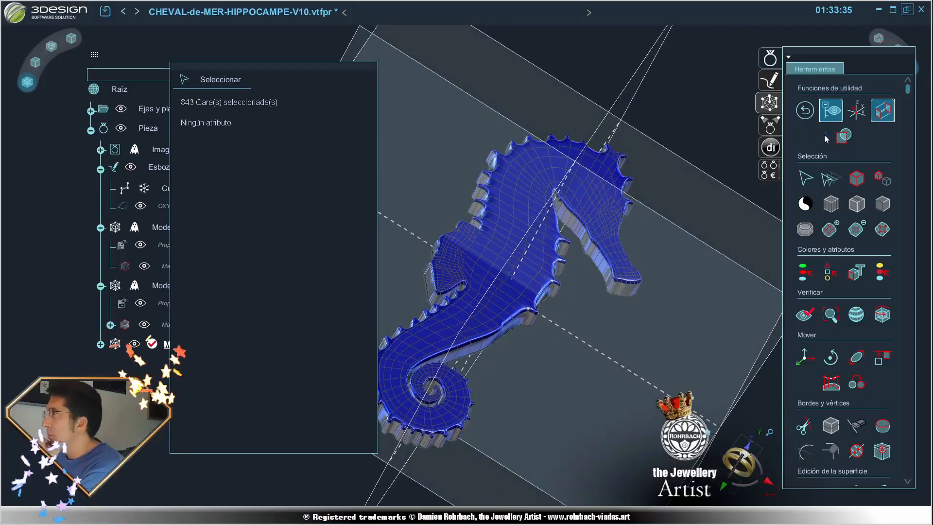
click(808, 113)
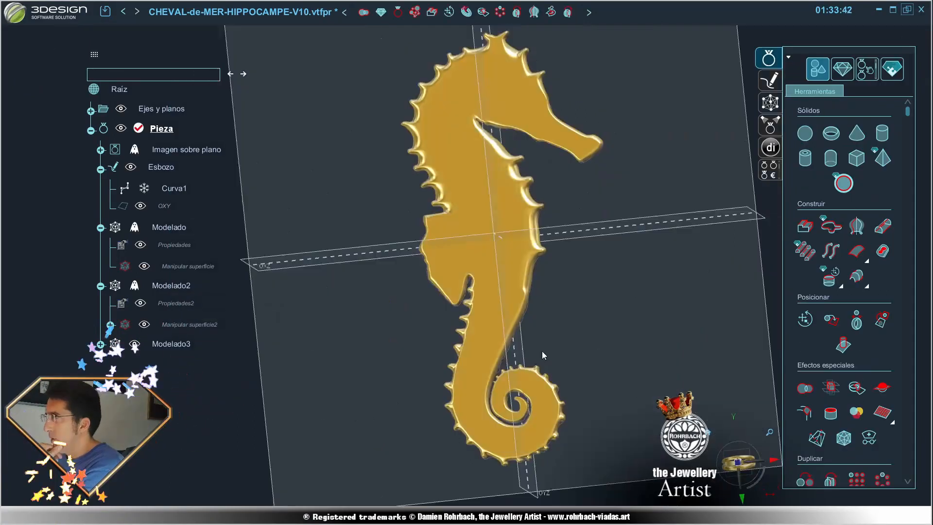
middle_drag(542, 352, 574, 338)
scroll(594, 326, down, 4)
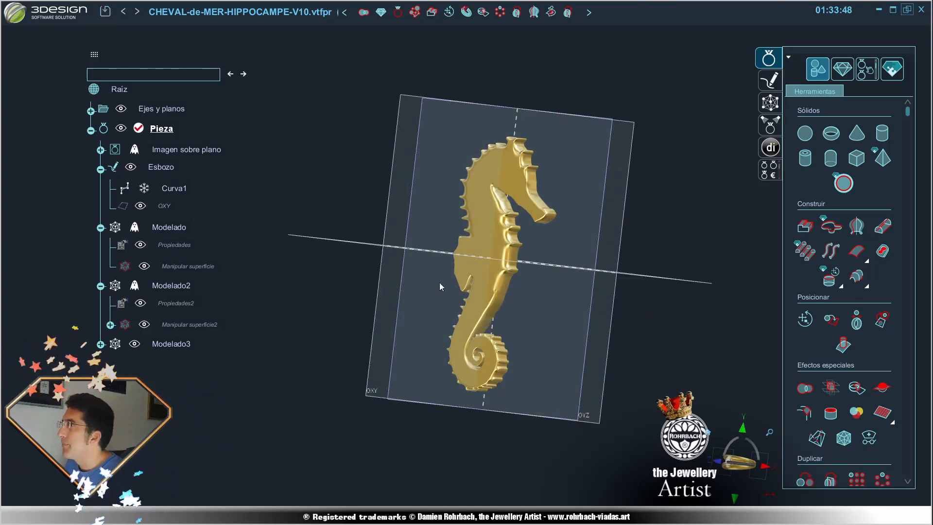
middle_drag(439, 283, 622, 277)
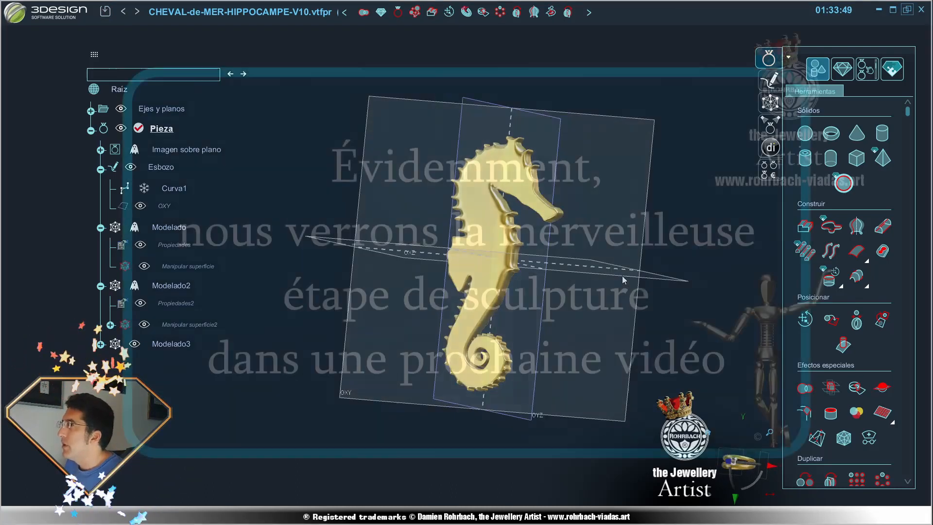
scroll(627, 272, up, 10)
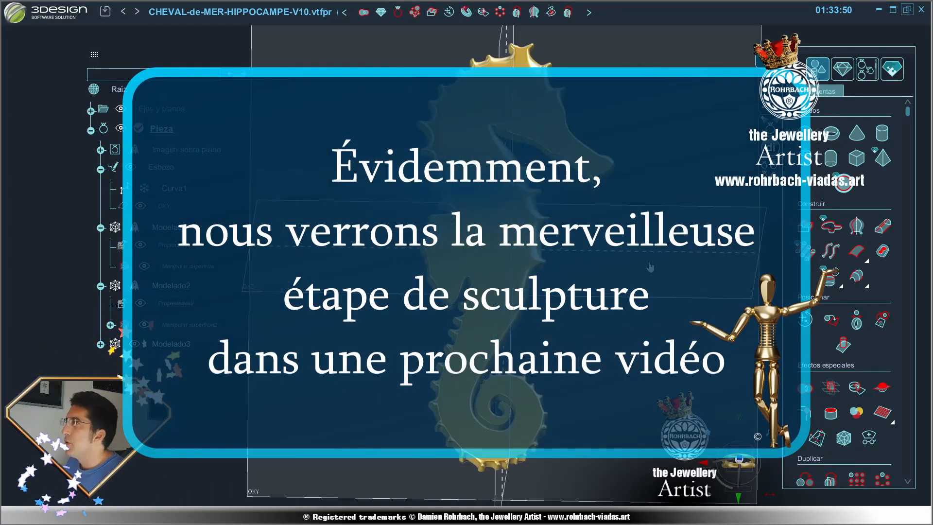